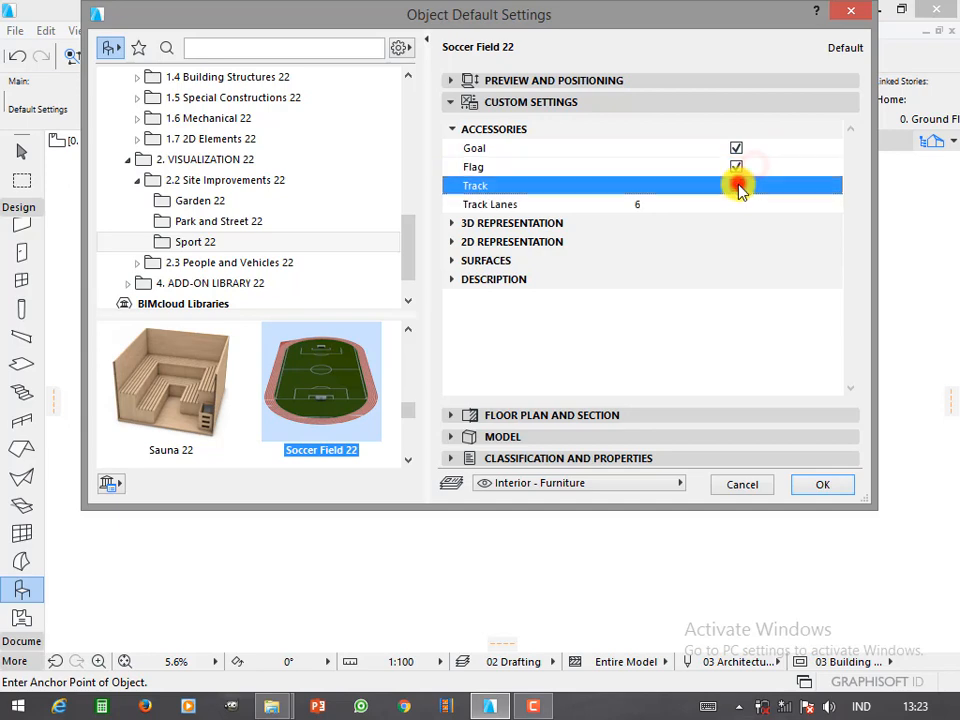
Accept the Soccer Field 22 object settings and place the field near the middle of the ground floor plan
click(824, 486)
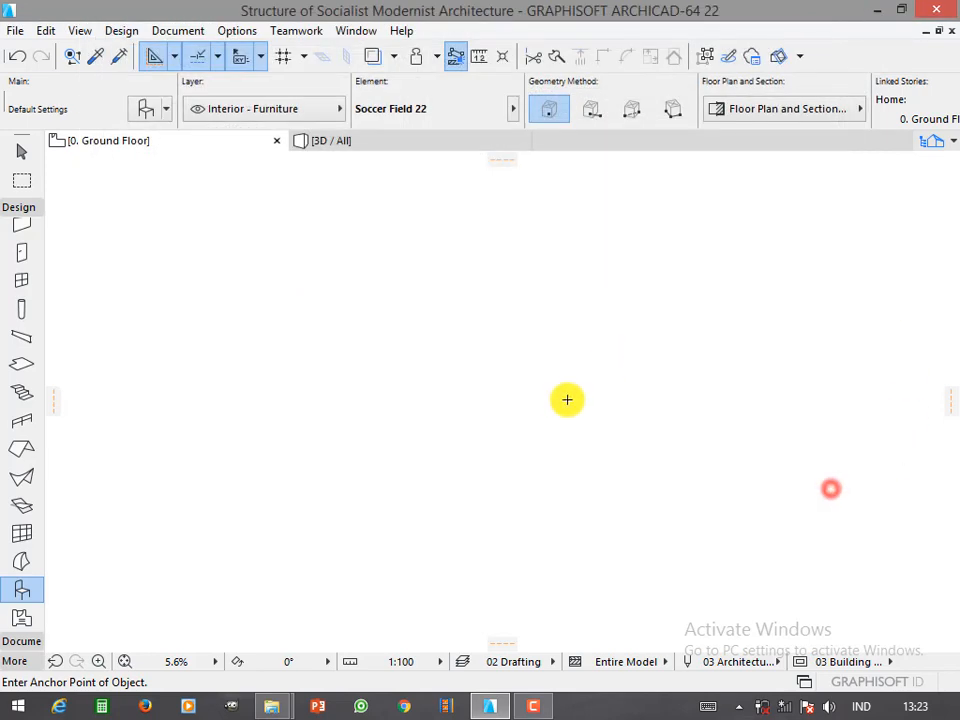
click(528, 407)
click(600, 514)
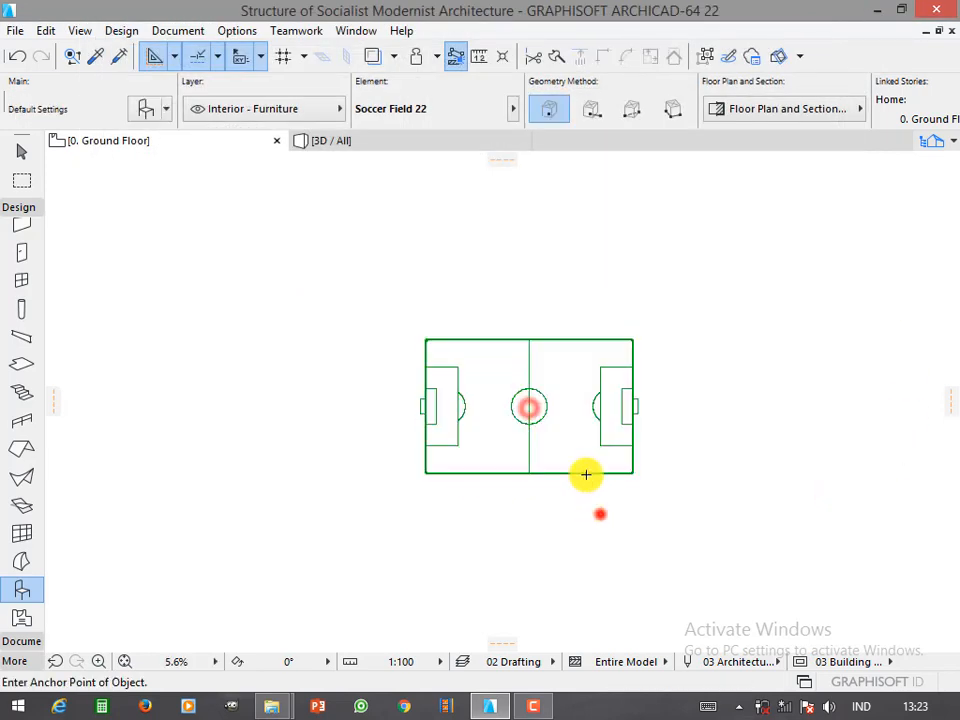
Draw a rotated-rectangle slab covering the soccer field exactly, using the field's outer corners
click(9, 209)
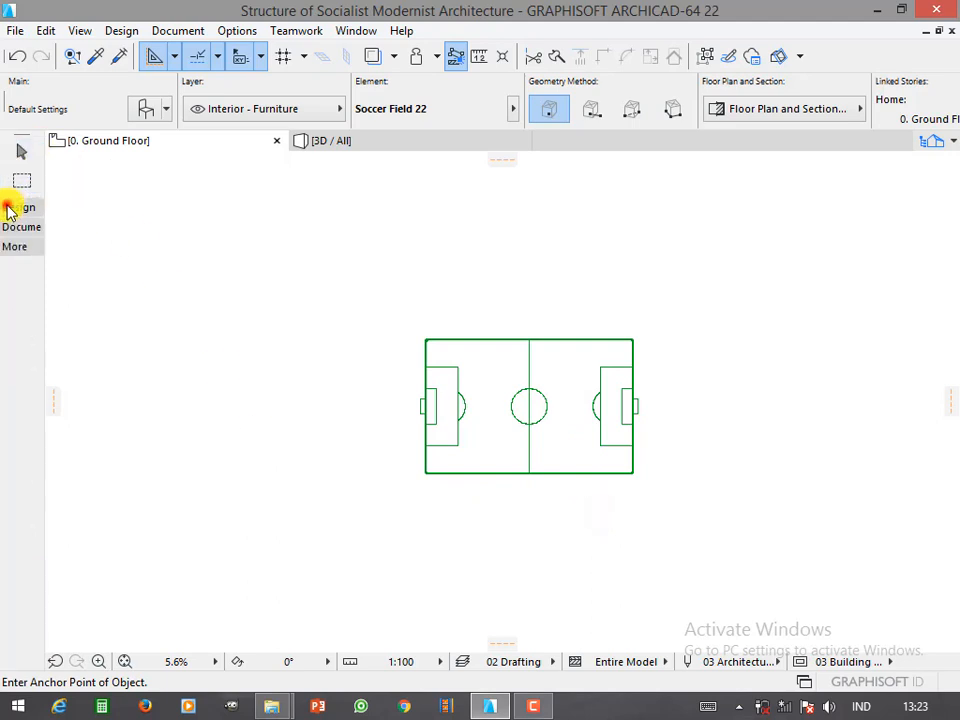
click(14, 227)
click(16, 209)
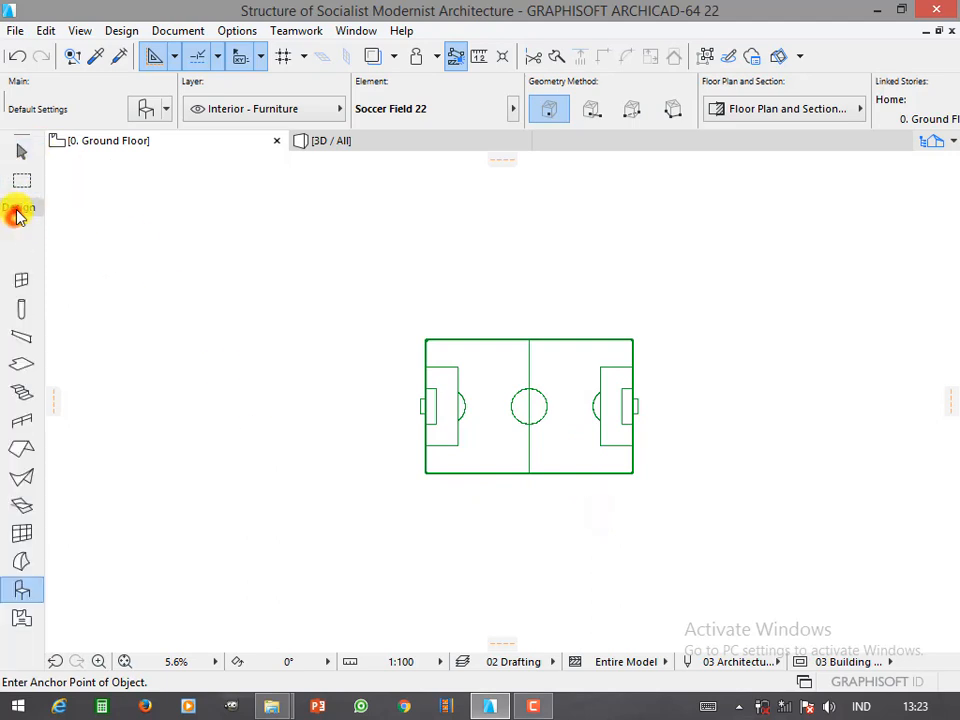
click(22, 374)
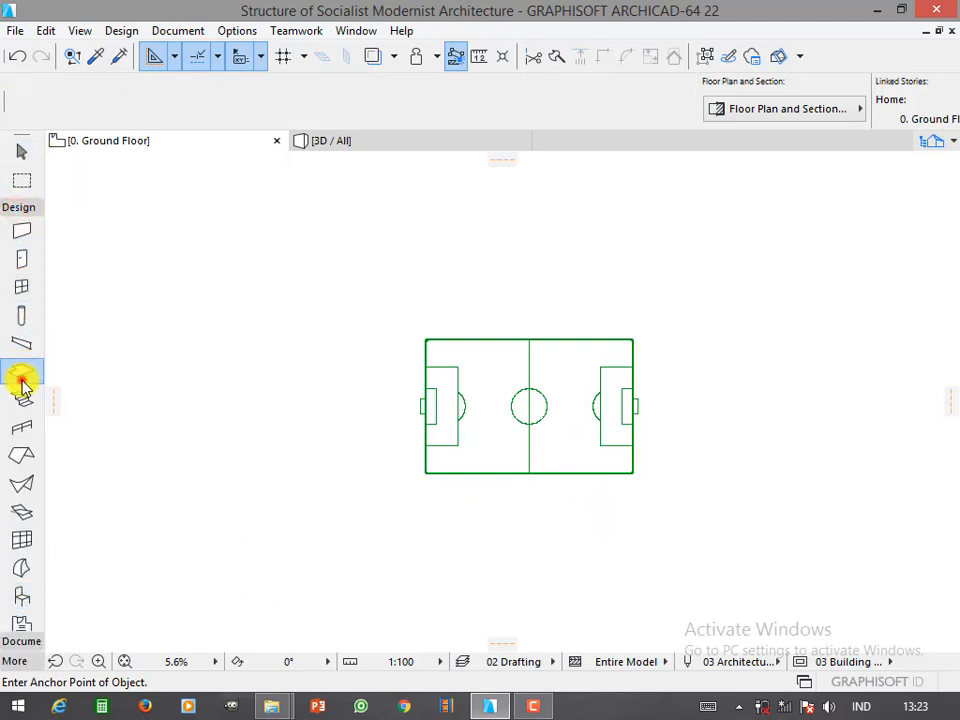
click(424, 339)
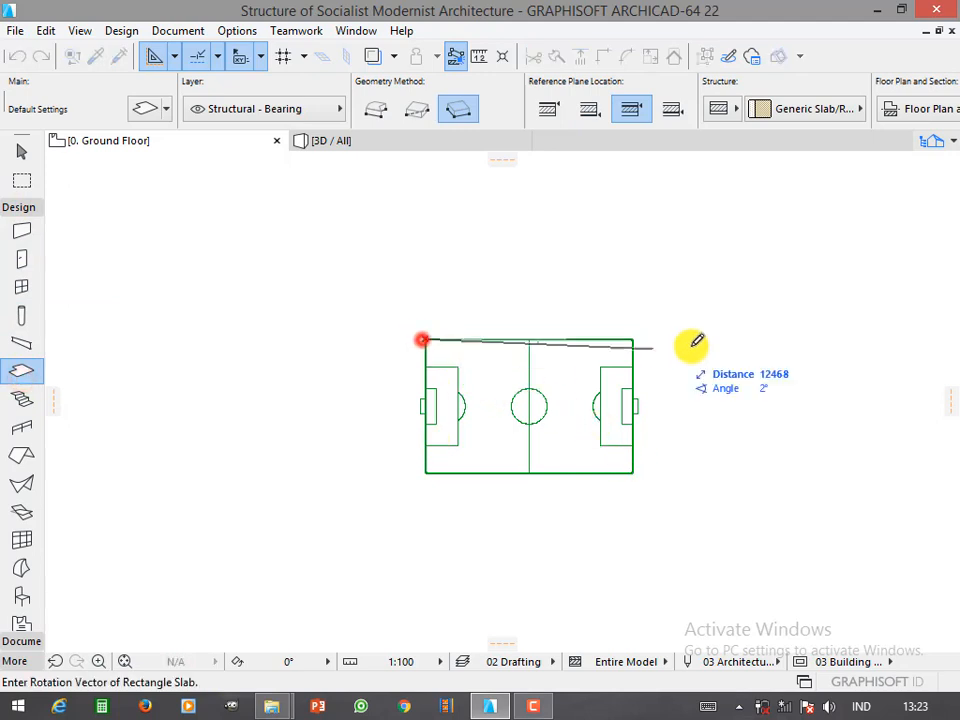
click(632, 472)
click(631, 472)
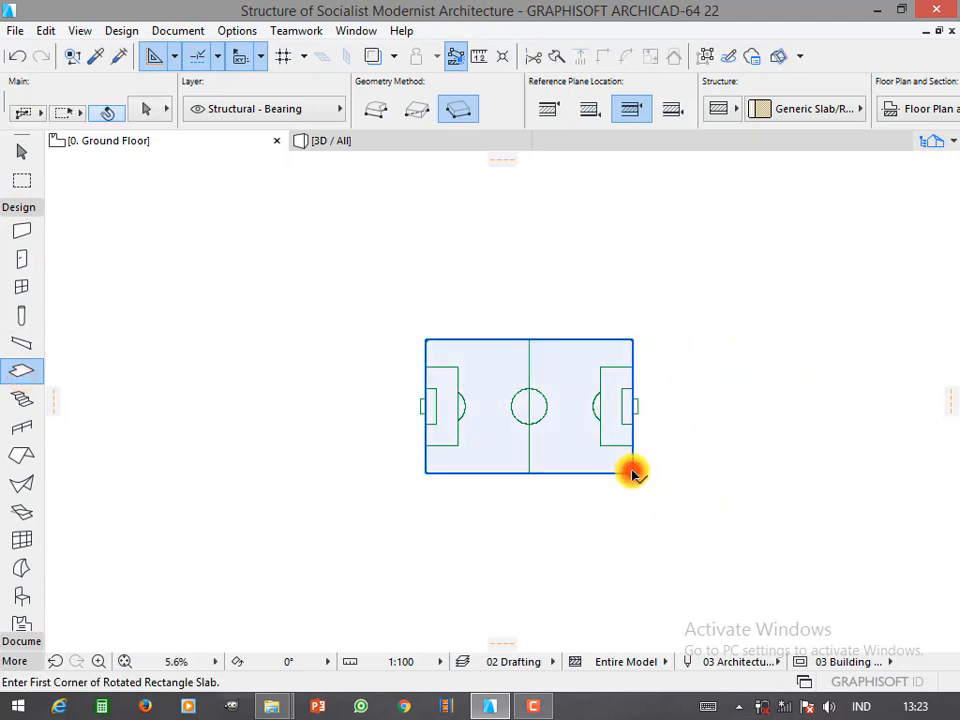
Offset all edges of the slab outward by 600
click(632, 473)
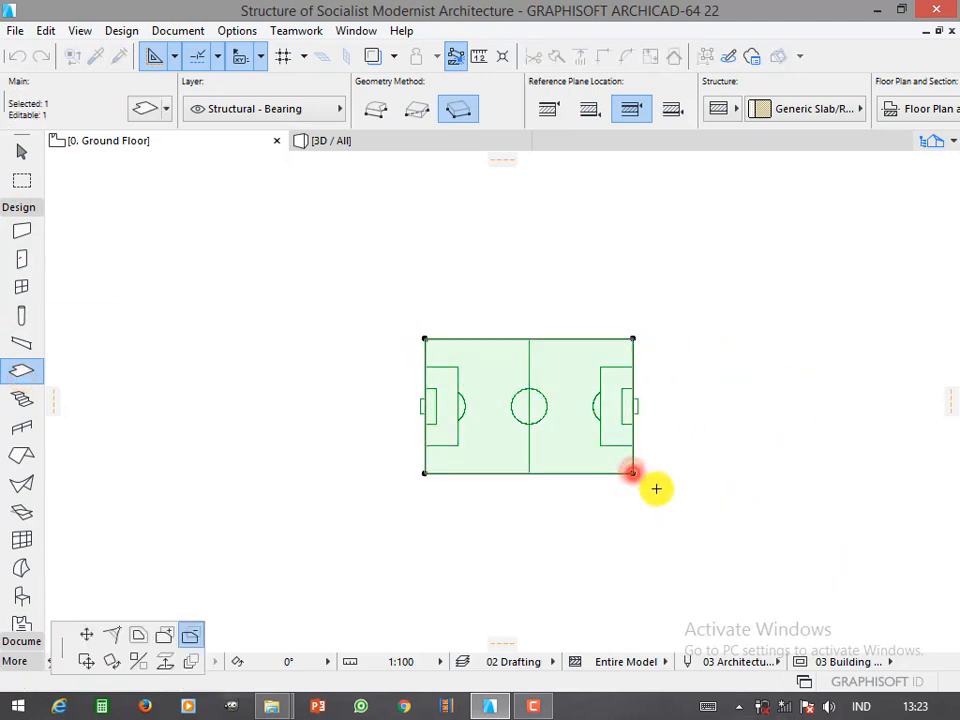
click(142, 638)
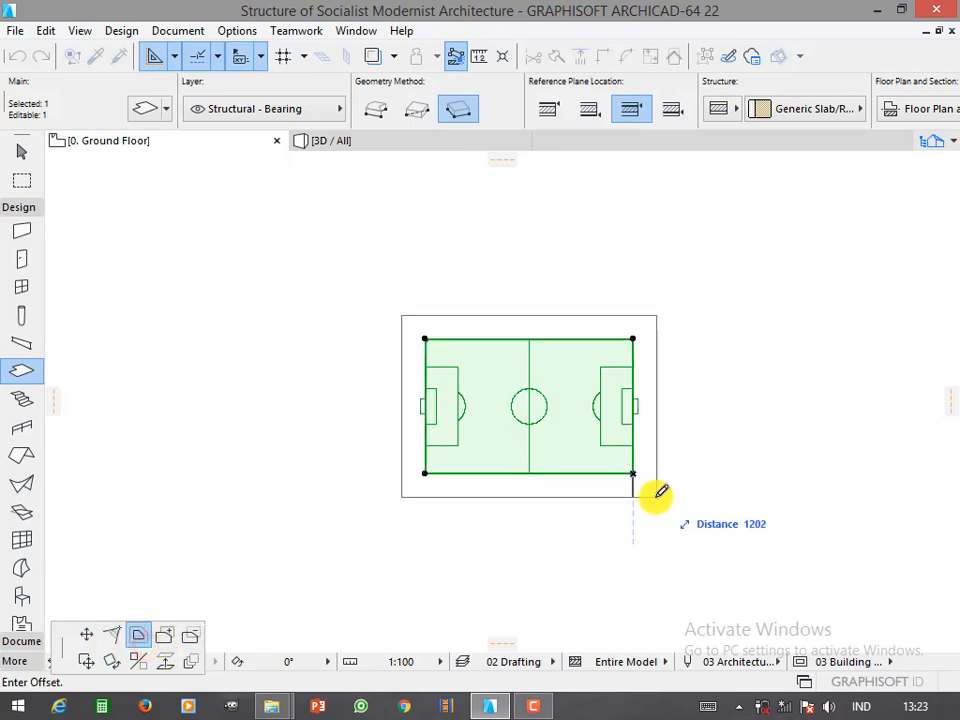
scroll(661, 491, up, 3)
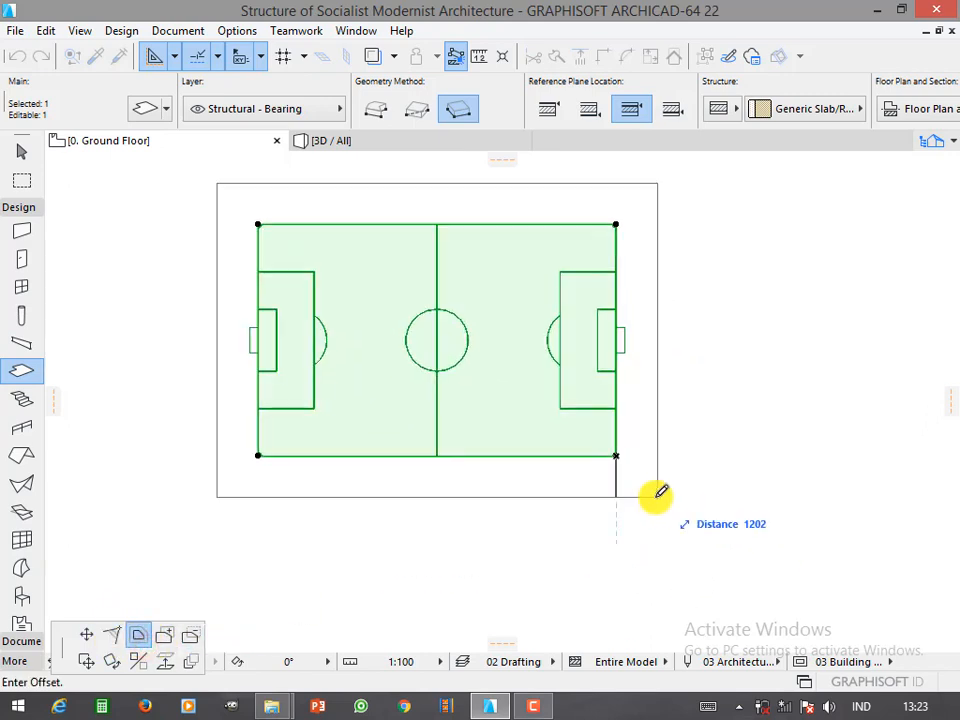
text(600)
key(Return)
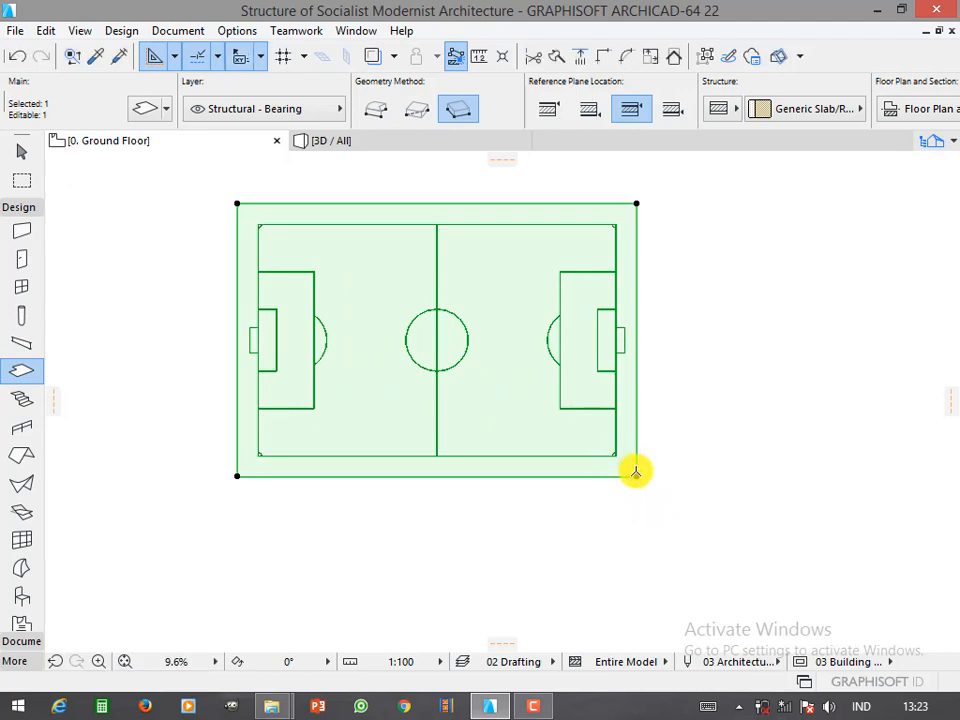
Cut a rectangular hole in the enlarged slab along the soccer field's outline, leaving a border around the field
click(636, 472)
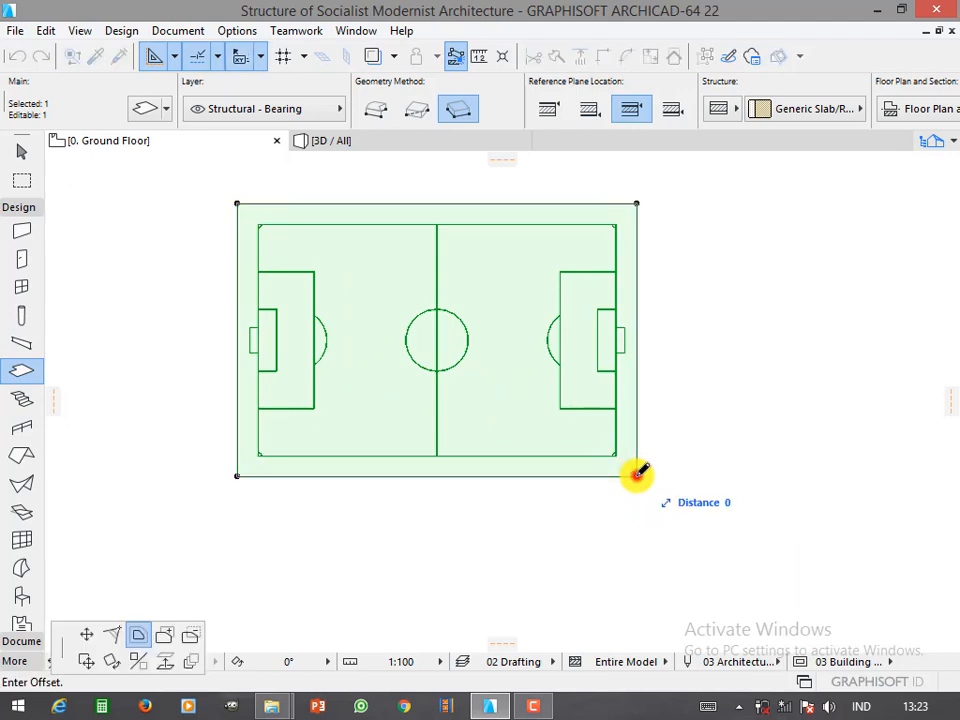
click(189, 636)
key(Escape)
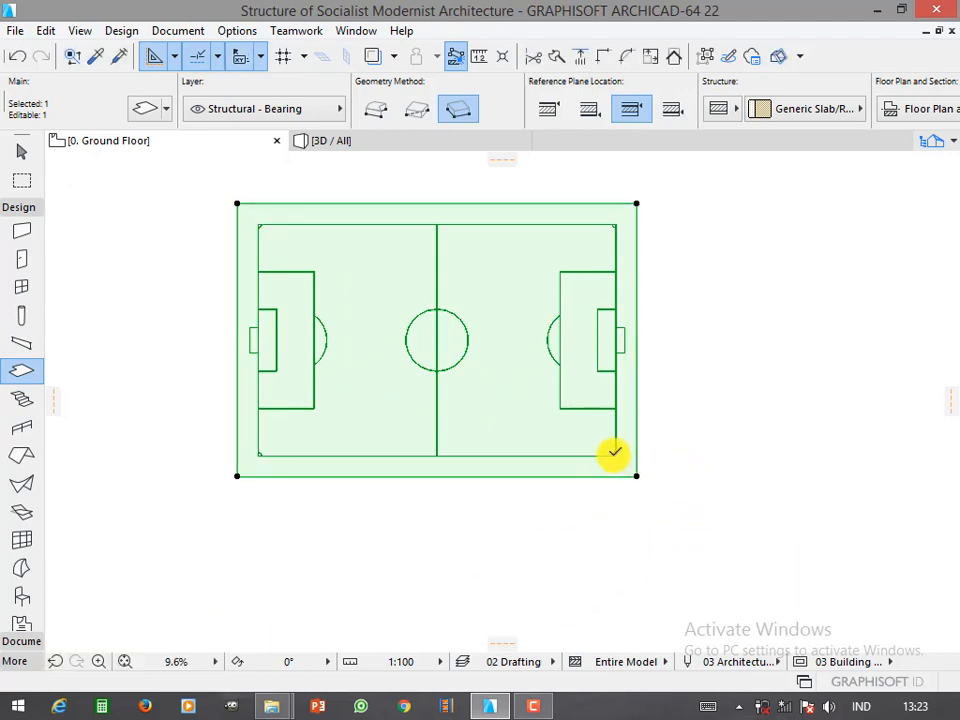
click(615, 453)
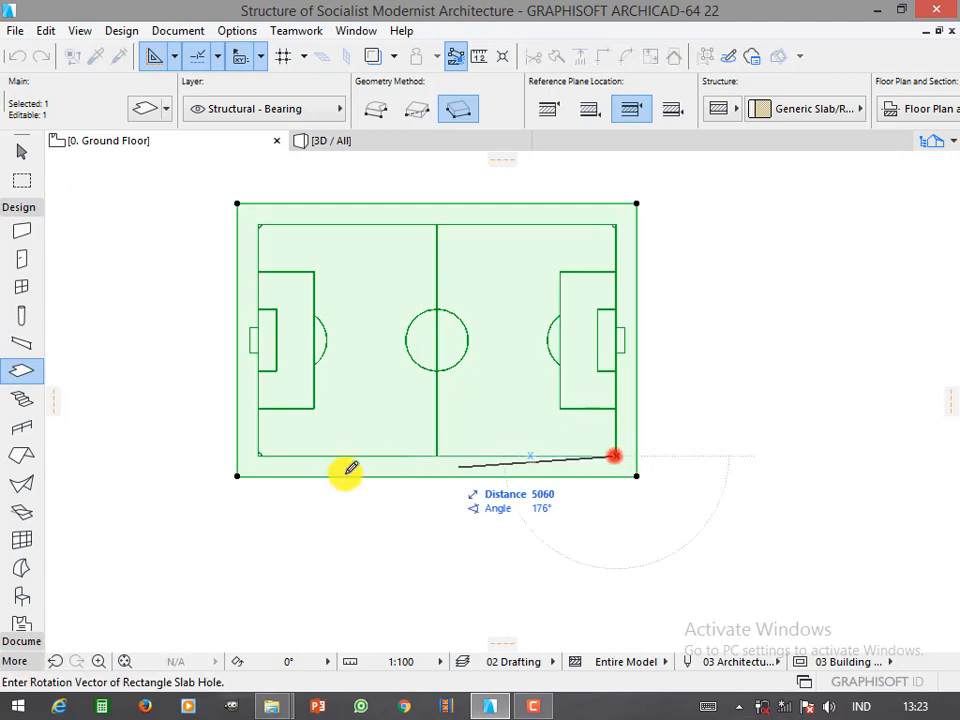
click(258, 453)
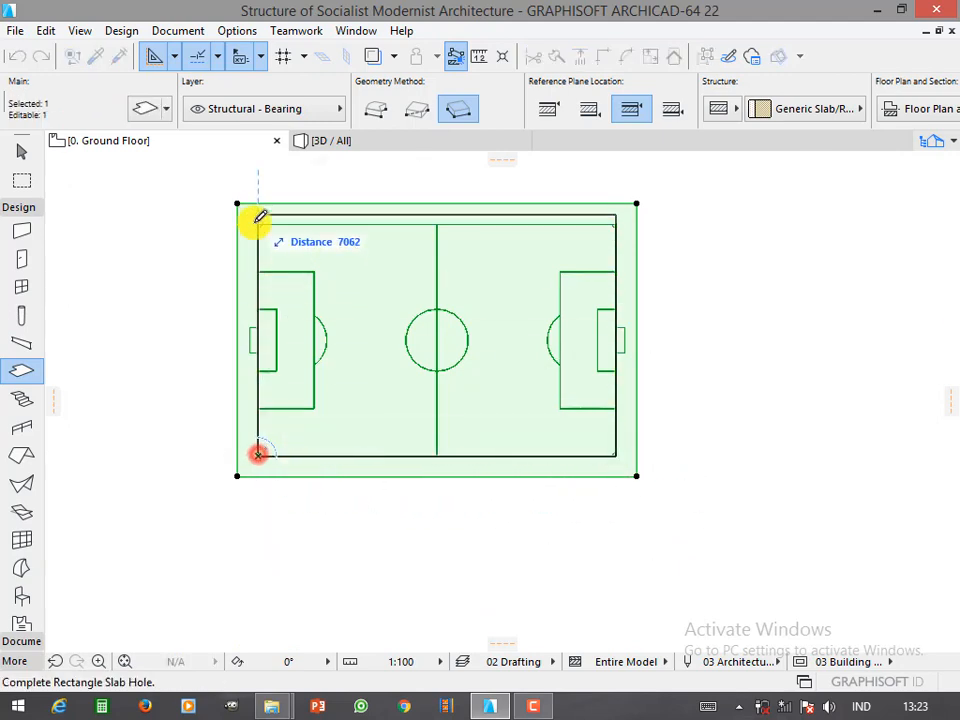
click(257, 221)
click(143, 273)
Place a column at the centre point of the soccer field and select it
scroll(429, 489, down, 1)
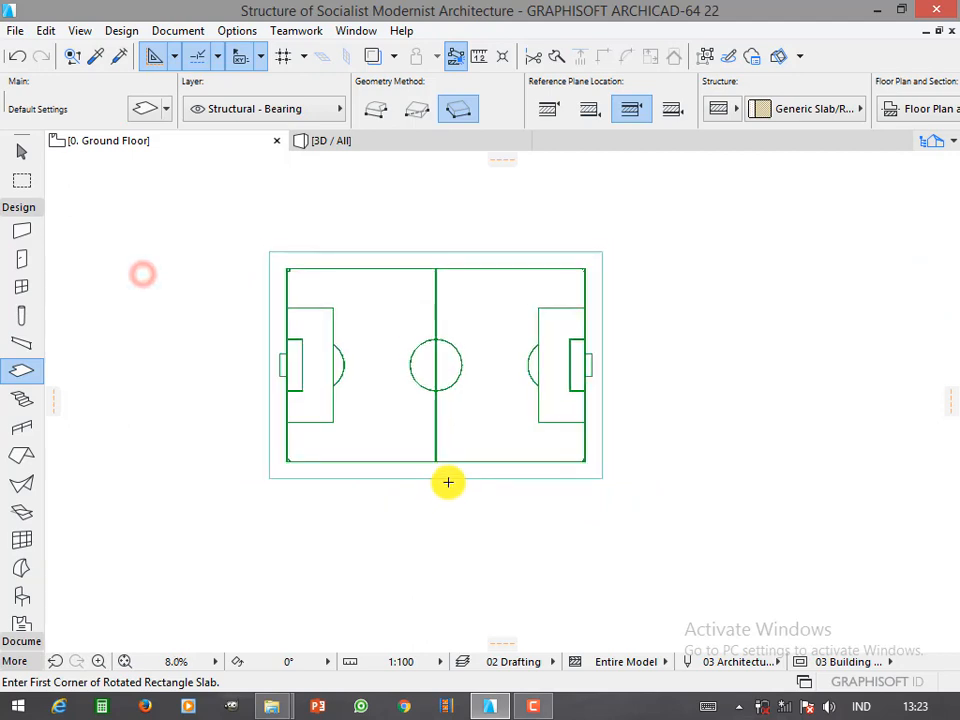
scroll(490, 470, down, 3)
scroll(485, 455, up, 4)
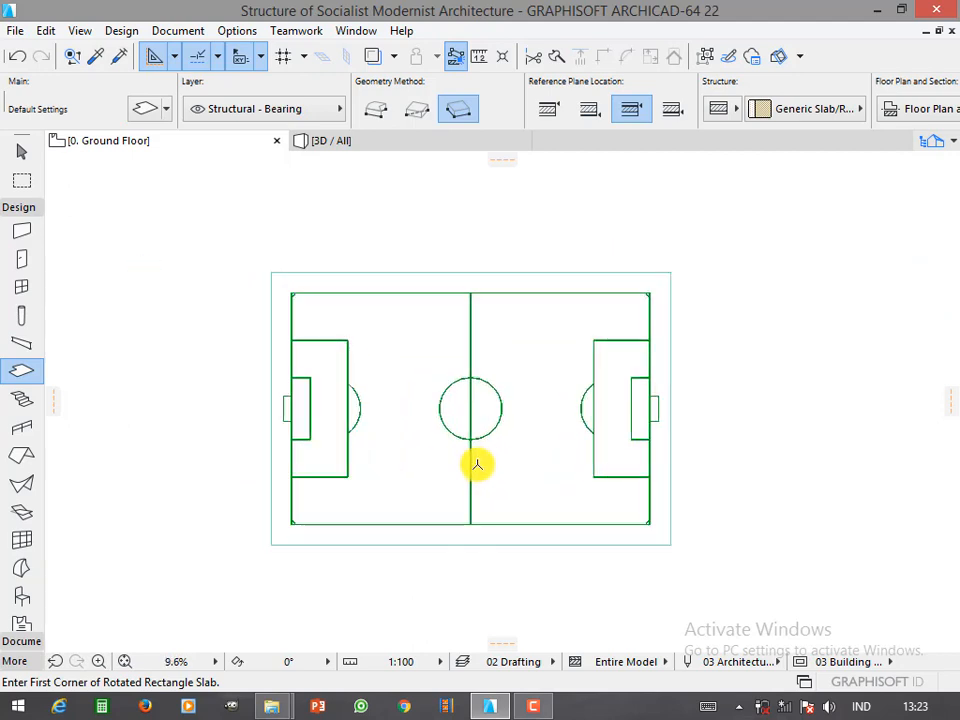
scroll(469, 345, down, 10)
scroll(499, 429, up, 5)
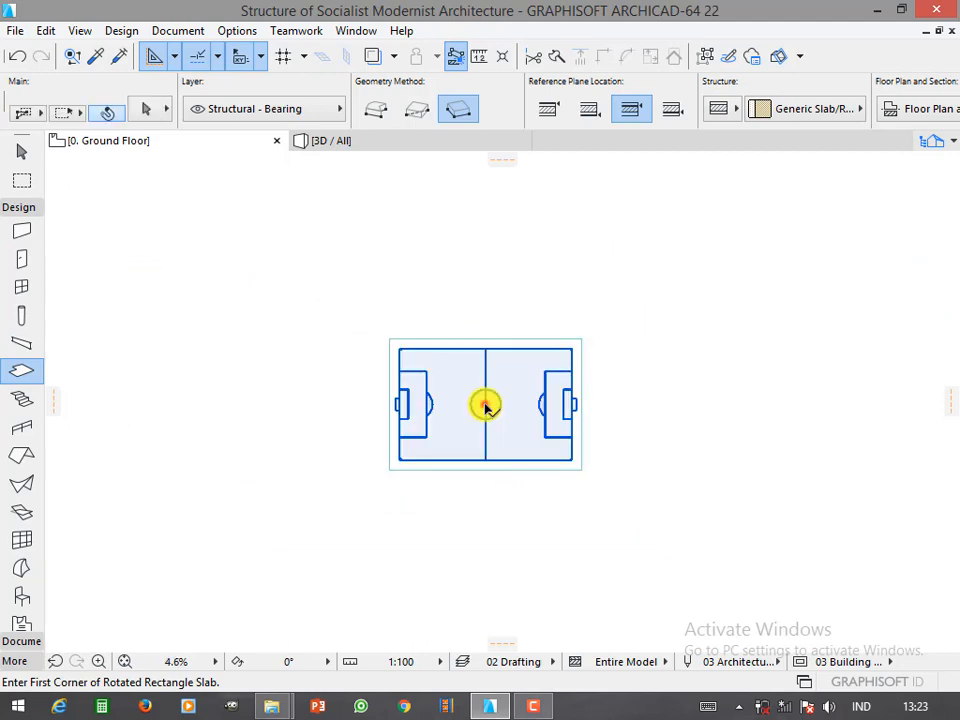
shift+click(484, 401)
click(500, 545)
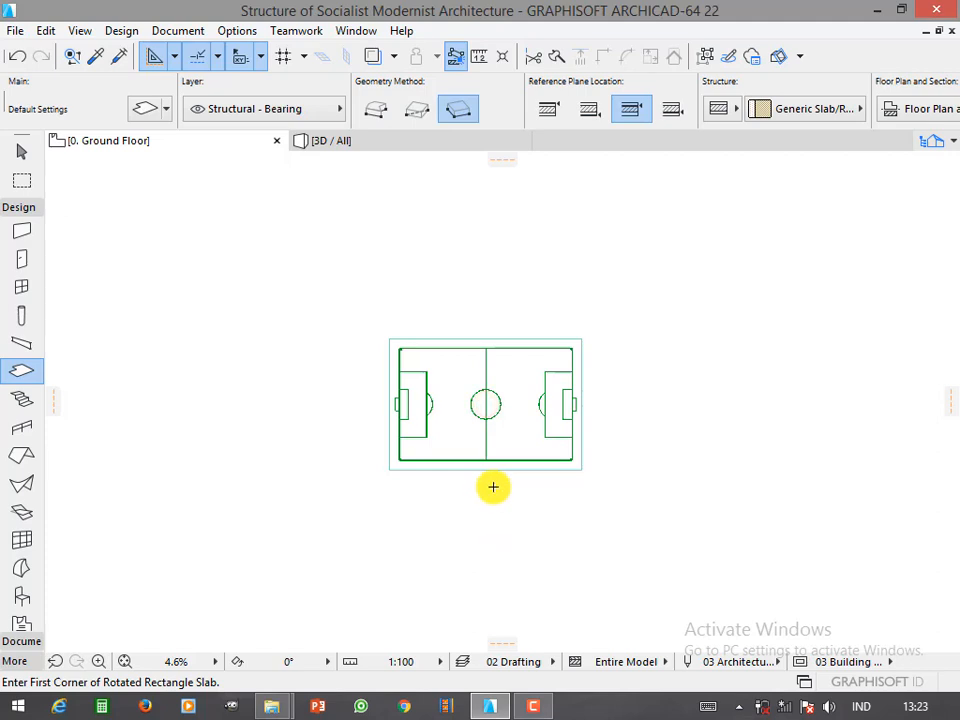
click(21, 315)
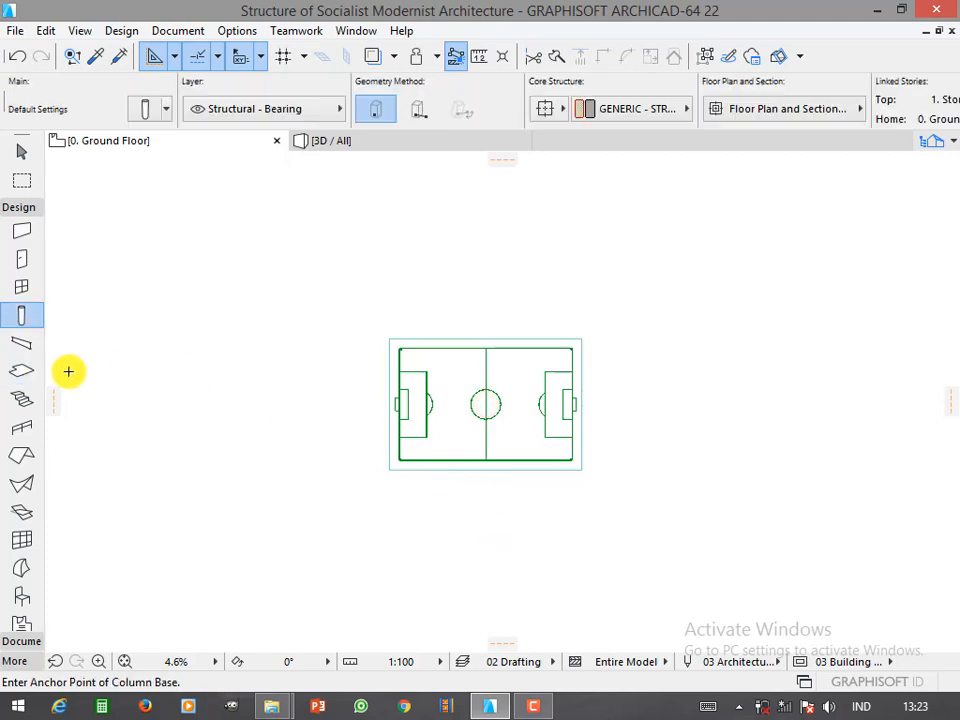
shift+click(485, 405)
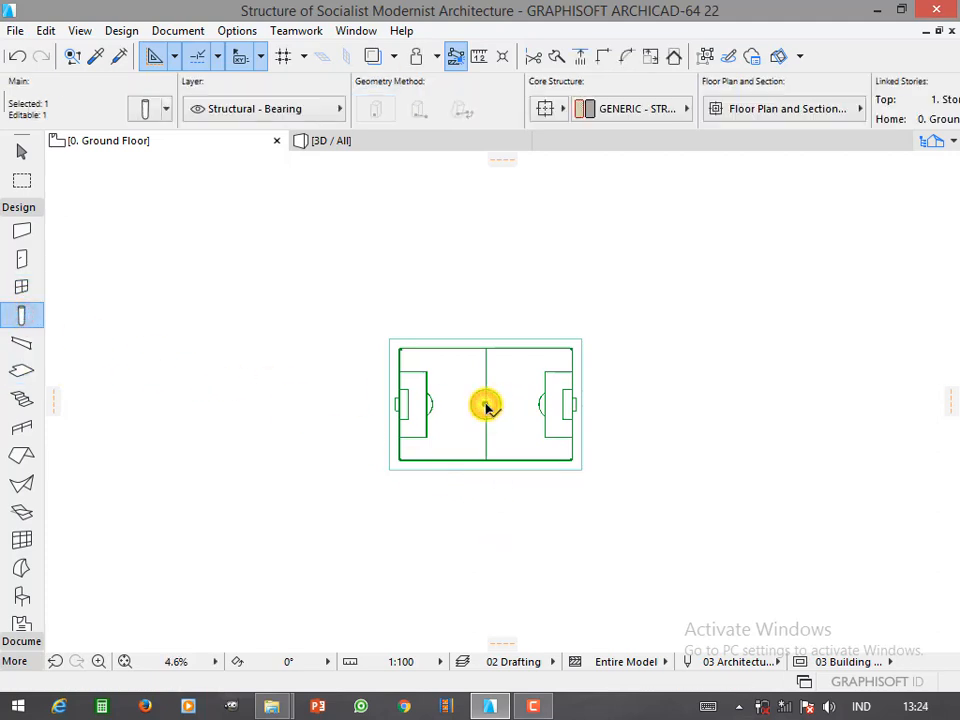
Set the column's section to 200 by 200, its top to Not Linked and its height to 1200
double_click(485, 405)
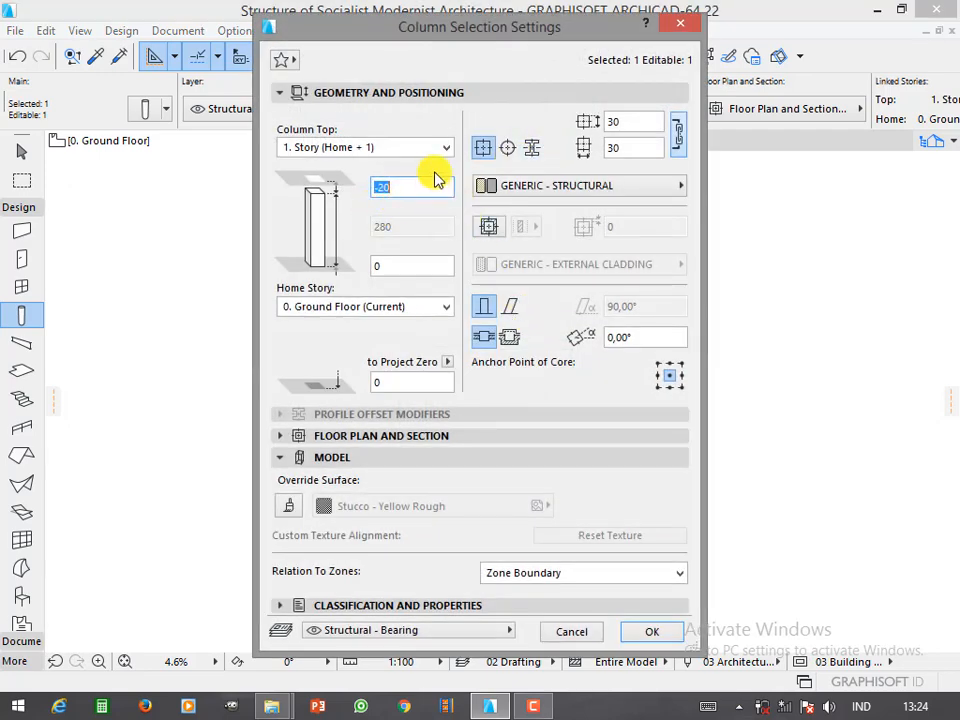
click(403, 150)
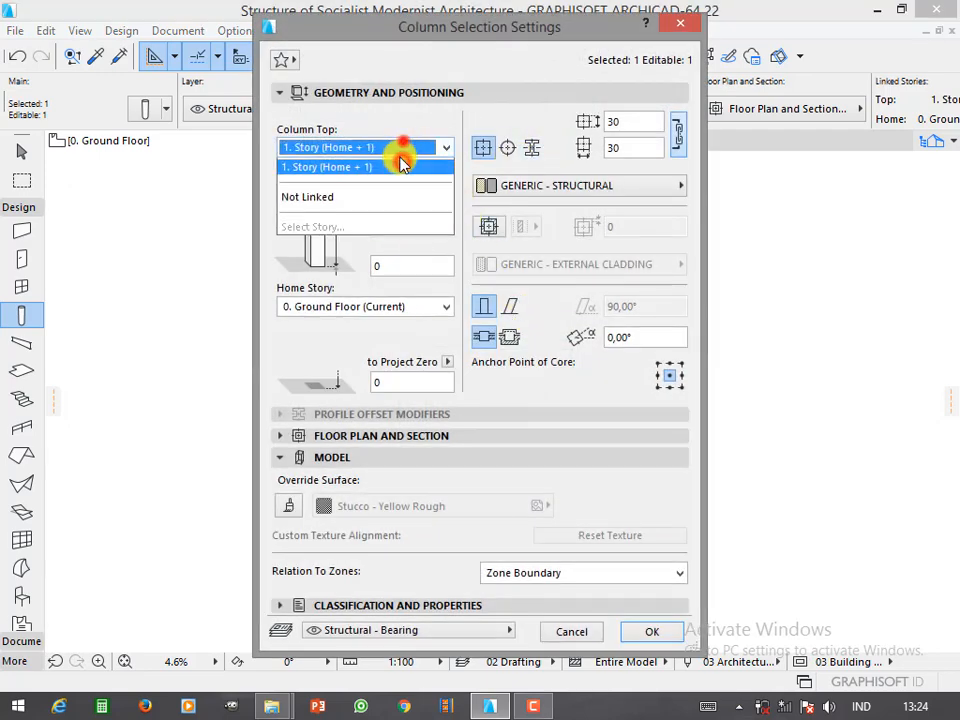
click(413, 282)
drag(380, 188, 298, 200)
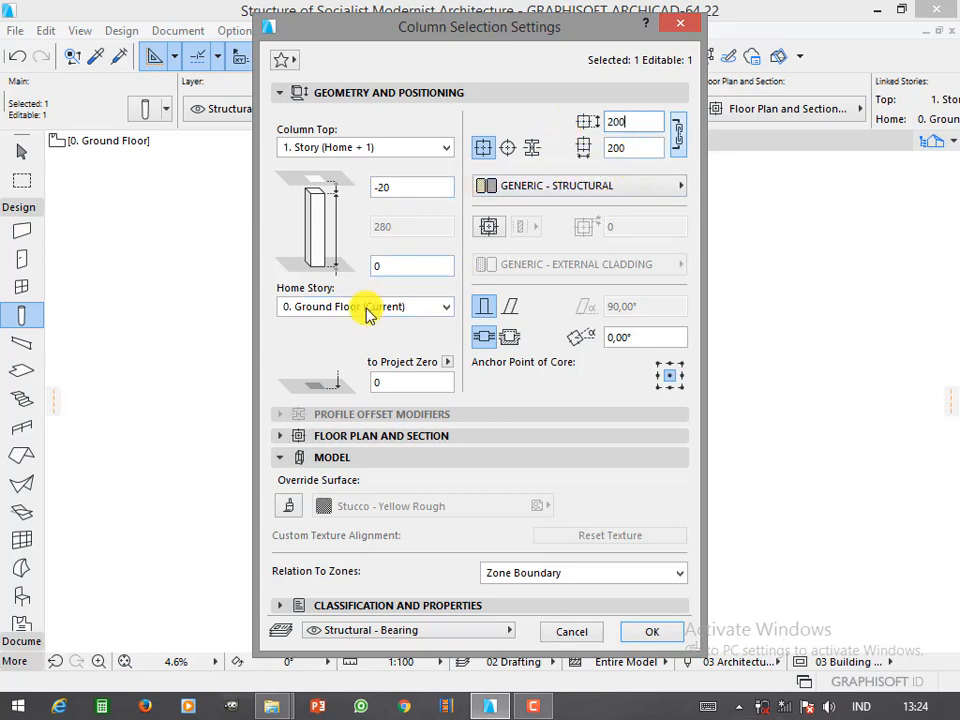
click(411, 148)
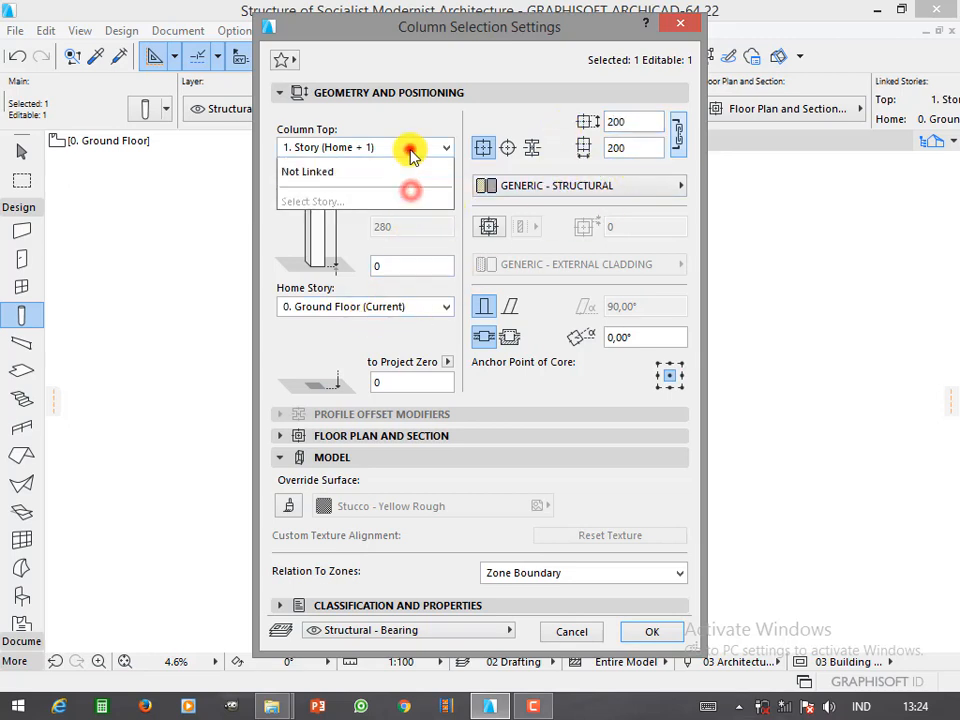
click(377, 212)
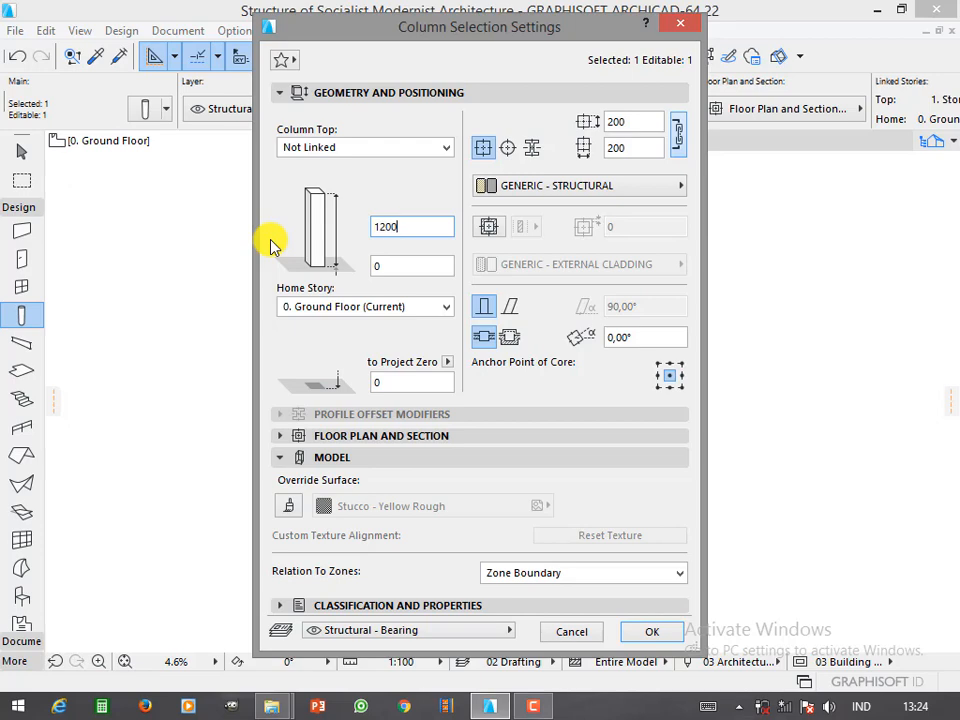
key(Return)
Move the column horizontally from the field's centre at 180° to a point beyond the field's left edge
scroll(473, 372, up, 5)
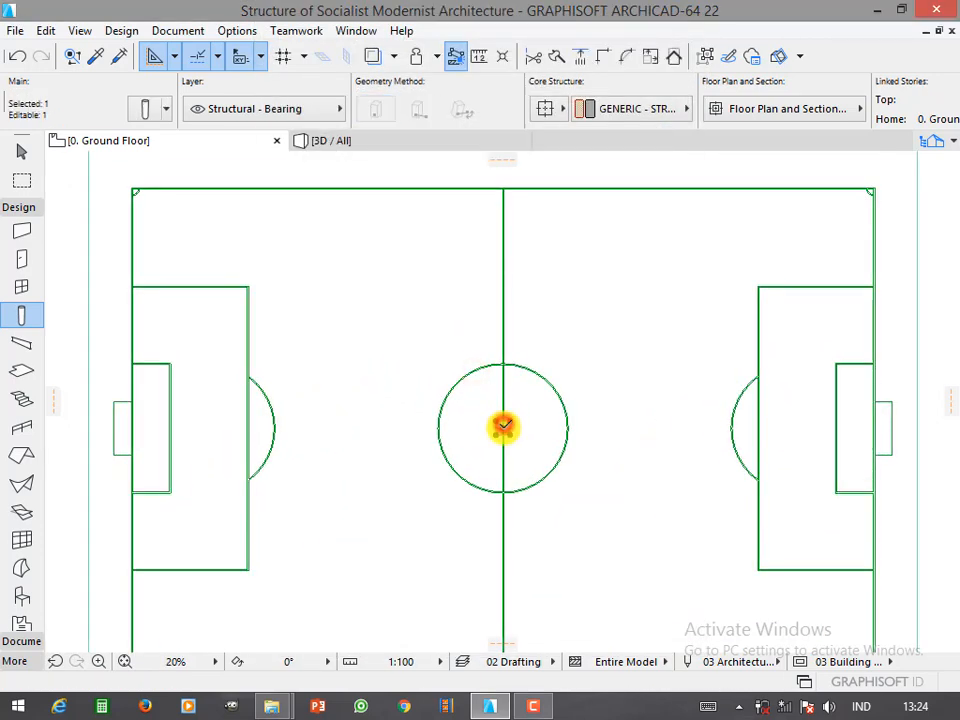
click(503, 427)
scroll(490, 300, down, 3)
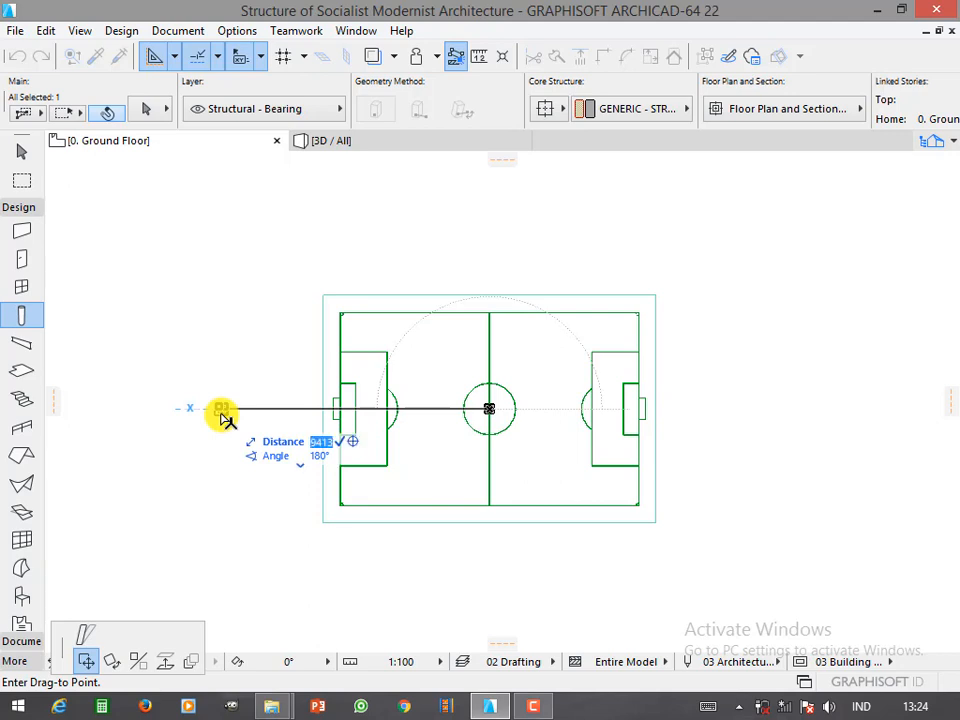
click(222, 410)
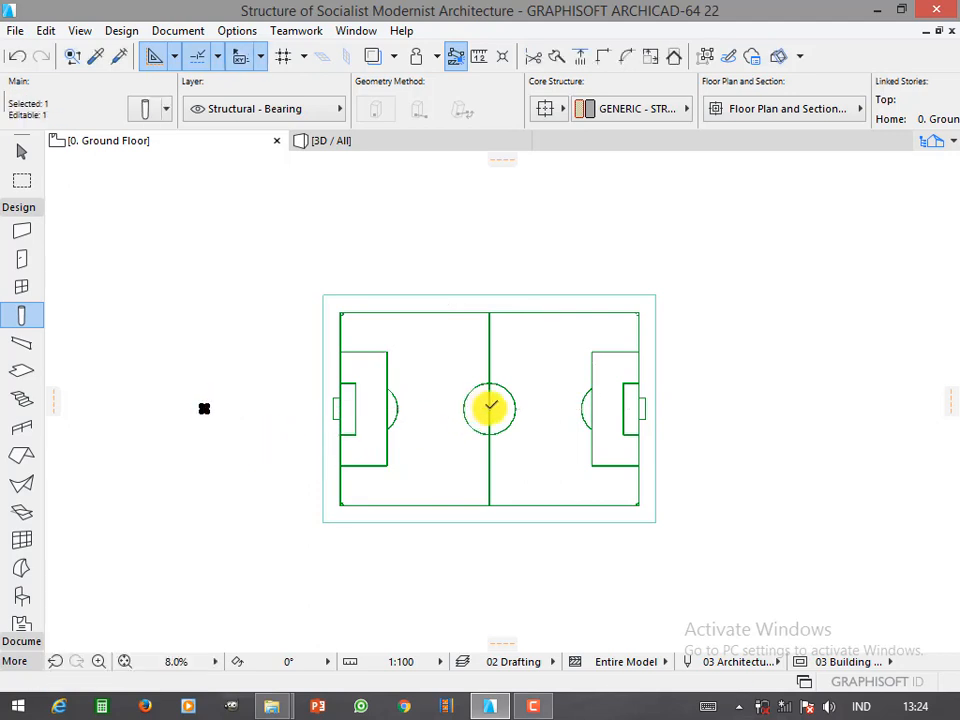
scroll(340, 418, down, 1)
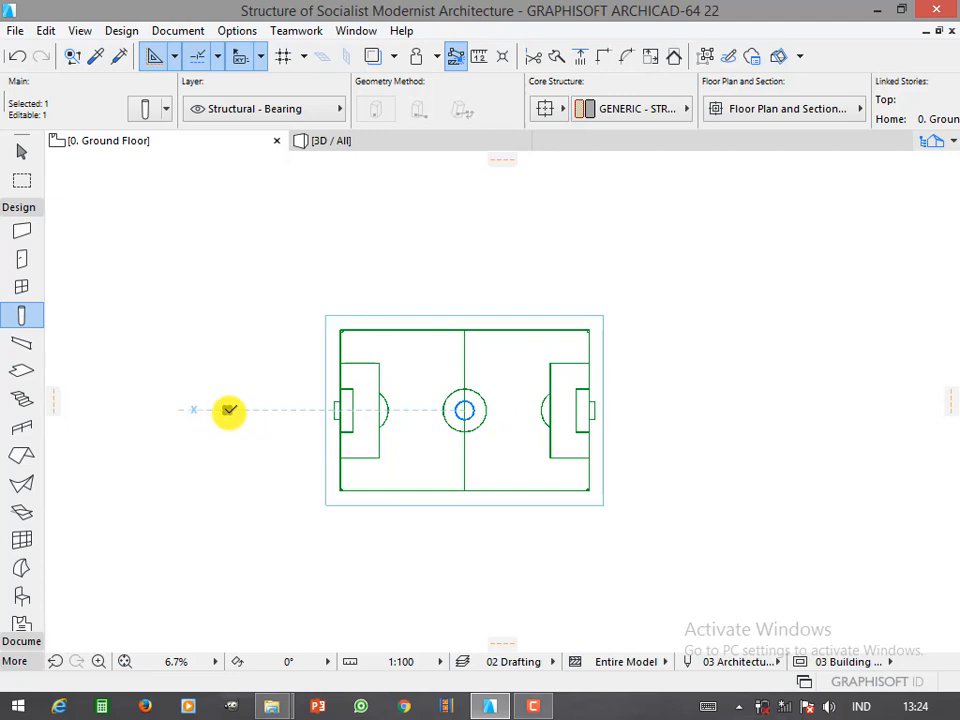
click(228, 410)
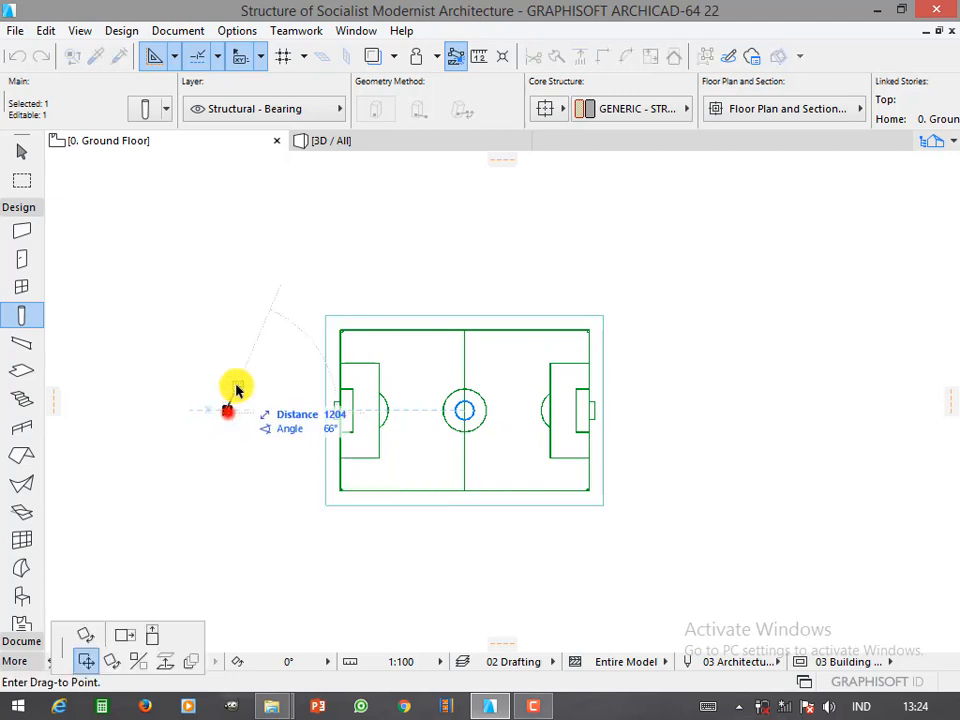
click(190, 662)
click(440, 148)
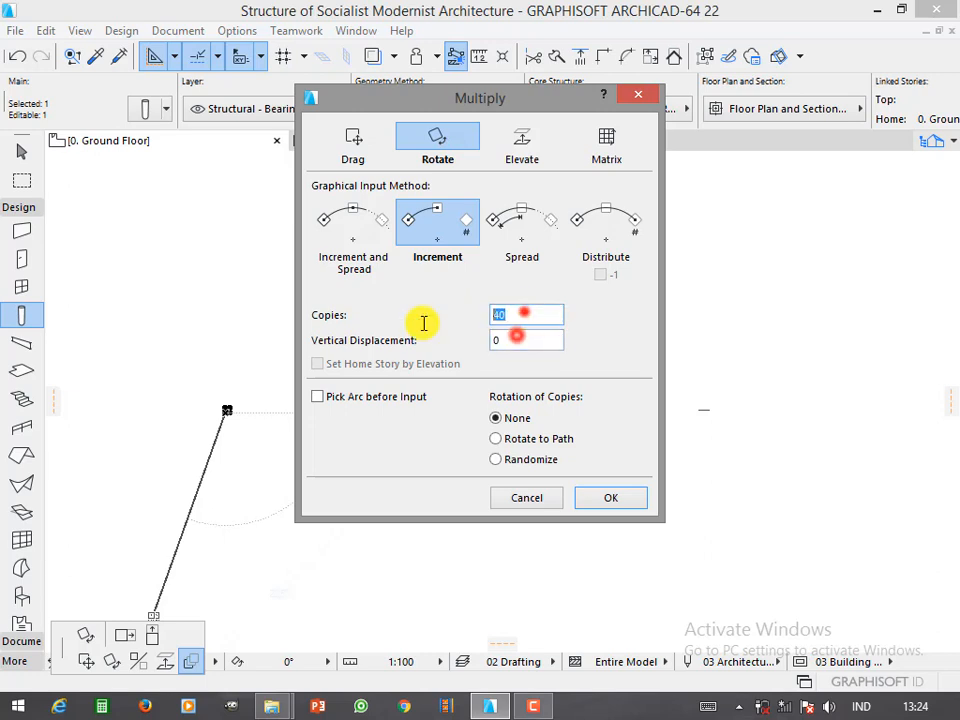
click(515, 217)
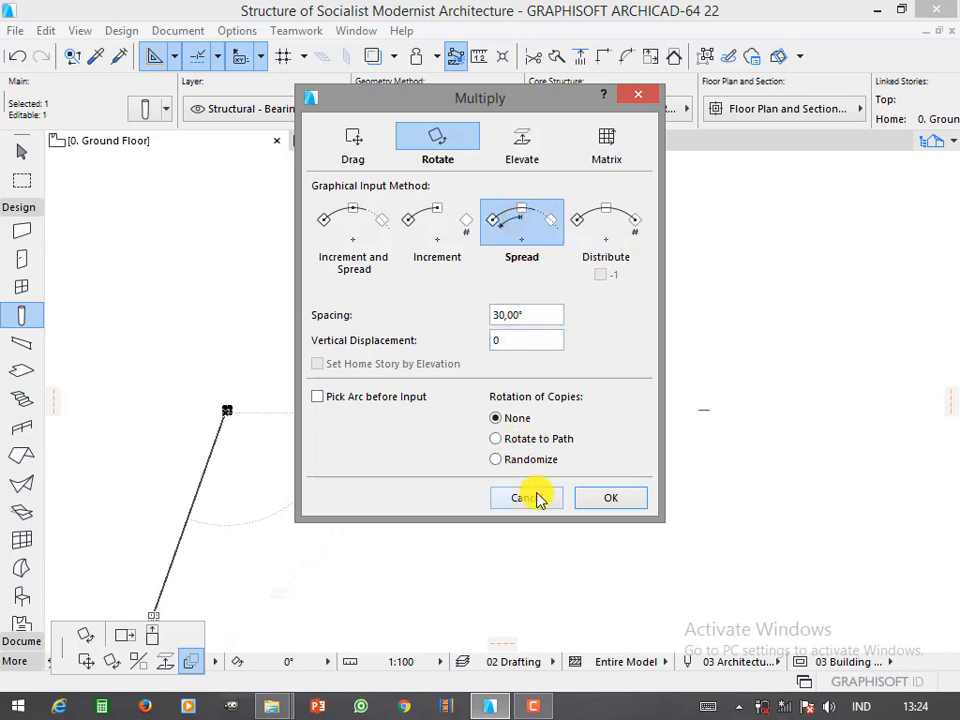
click(537, 497)
key(Escape)
key(ctrl+e)
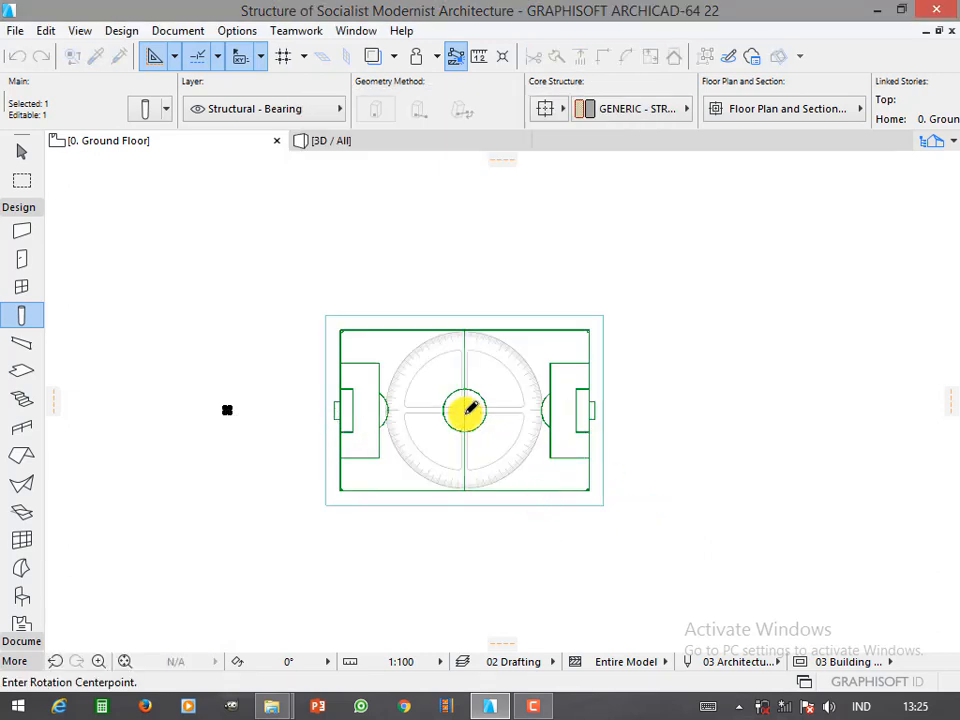
click(464, 410)
click(227, 410)
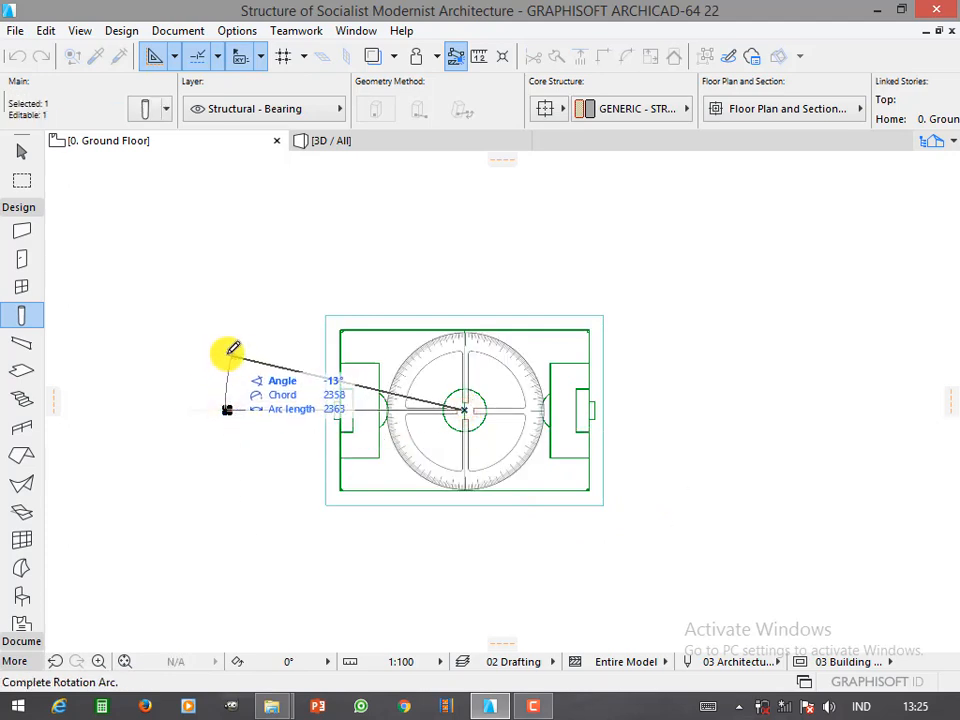
key(Escape)
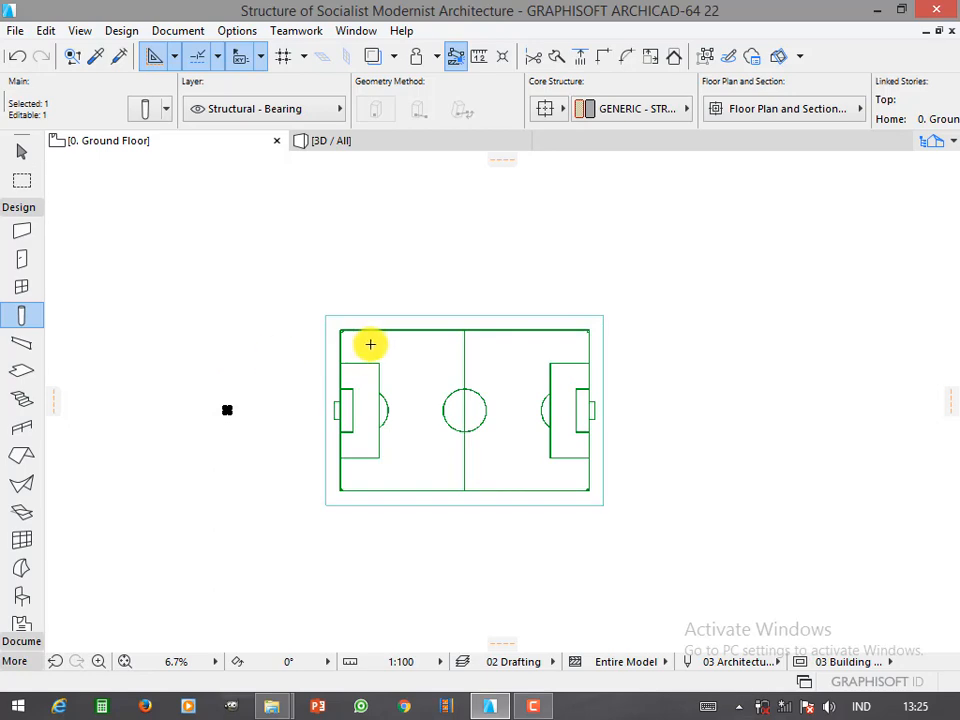
Set Multiply to Rotate and Spread with 10° spacing and try to copy the column around the field's centre
click(224, 407)
click(190, 662)
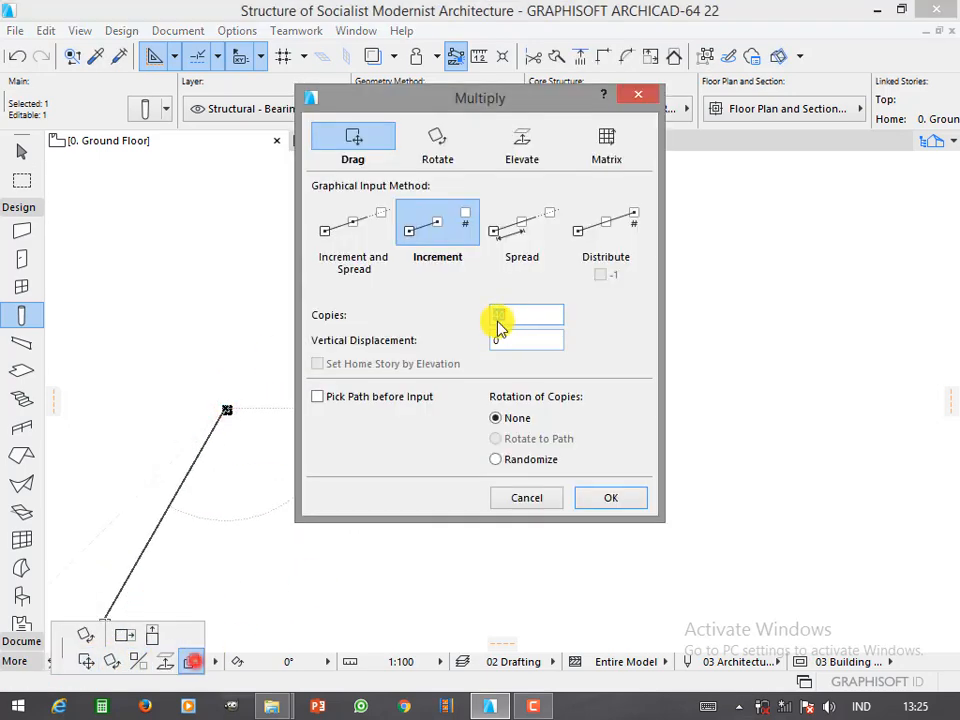
click(525, 224)
click(440, 158)
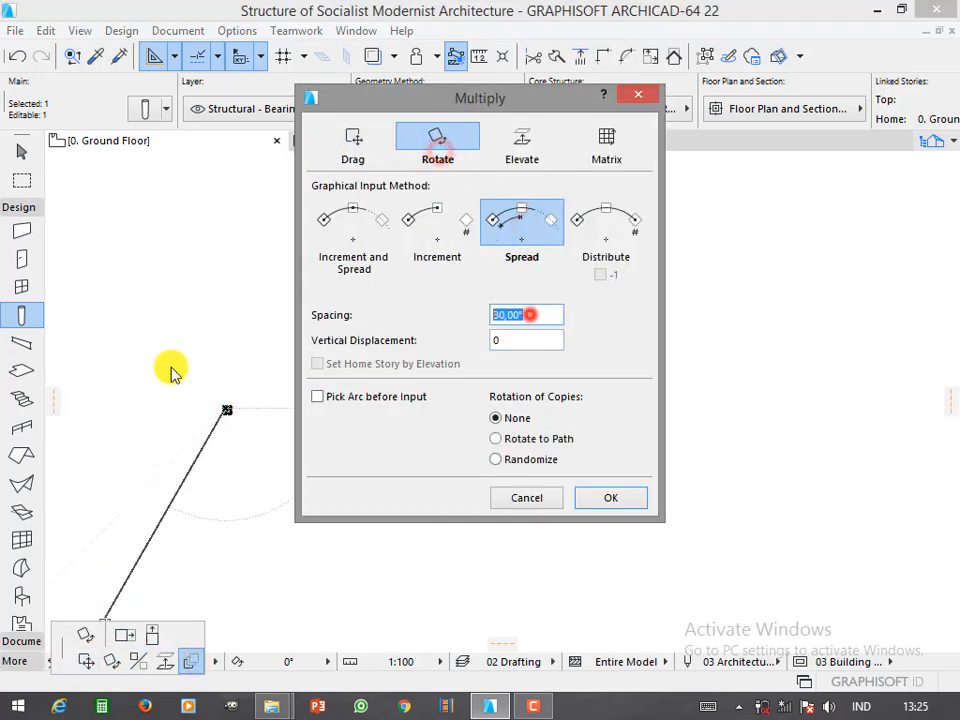
key(Return)
click(463, 409)
scroll(443, 386, down, 2)
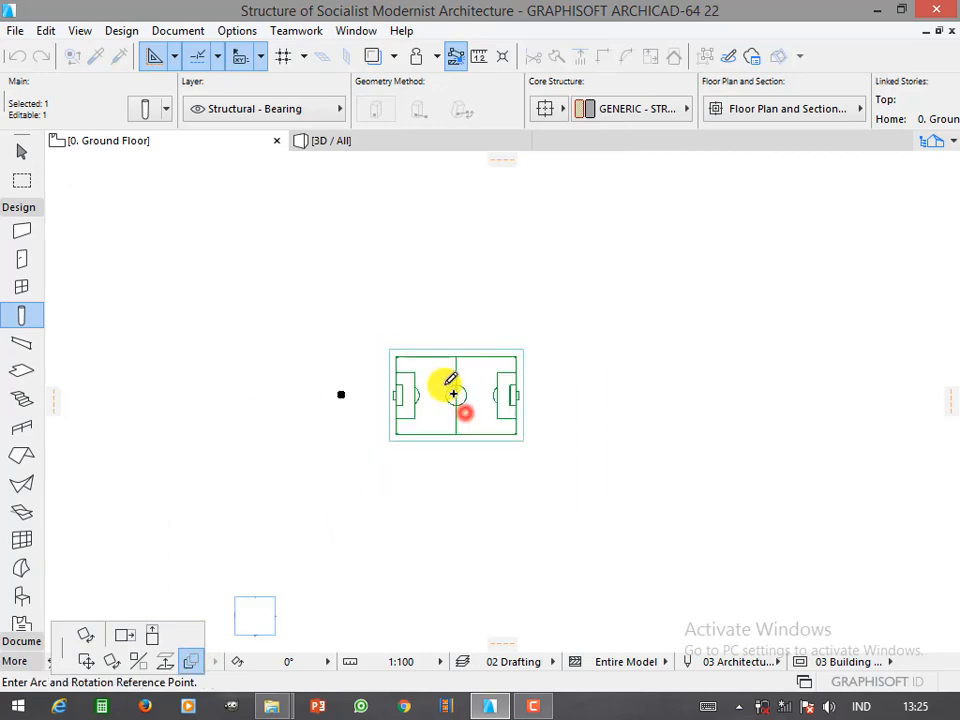
click(303, 392)
click(590, 300)
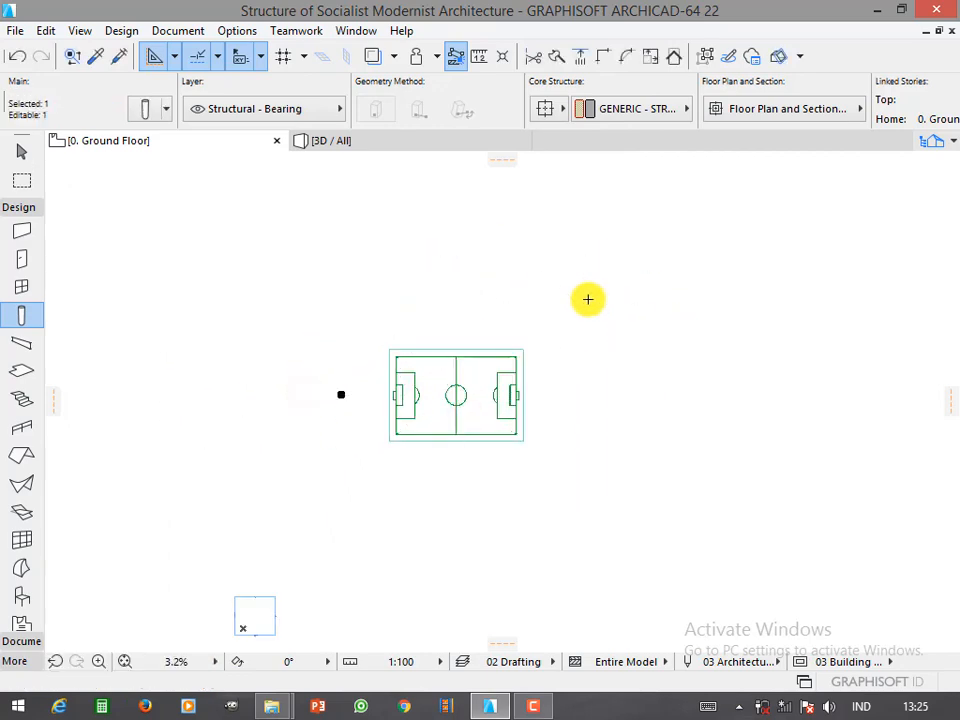
Multiply the column by Spread rotation at 10° spacing through a full 360° circle around the soccer field's centre
click(341, 394)
click(190, 664)
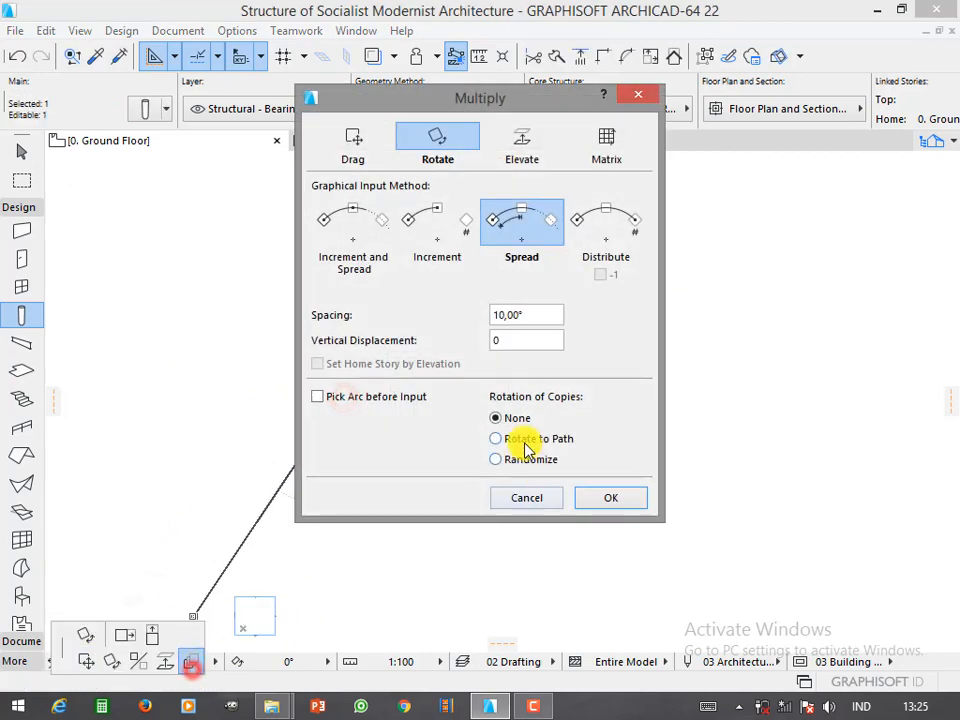
key(Return)
click(461, 395)
click(285, 397)
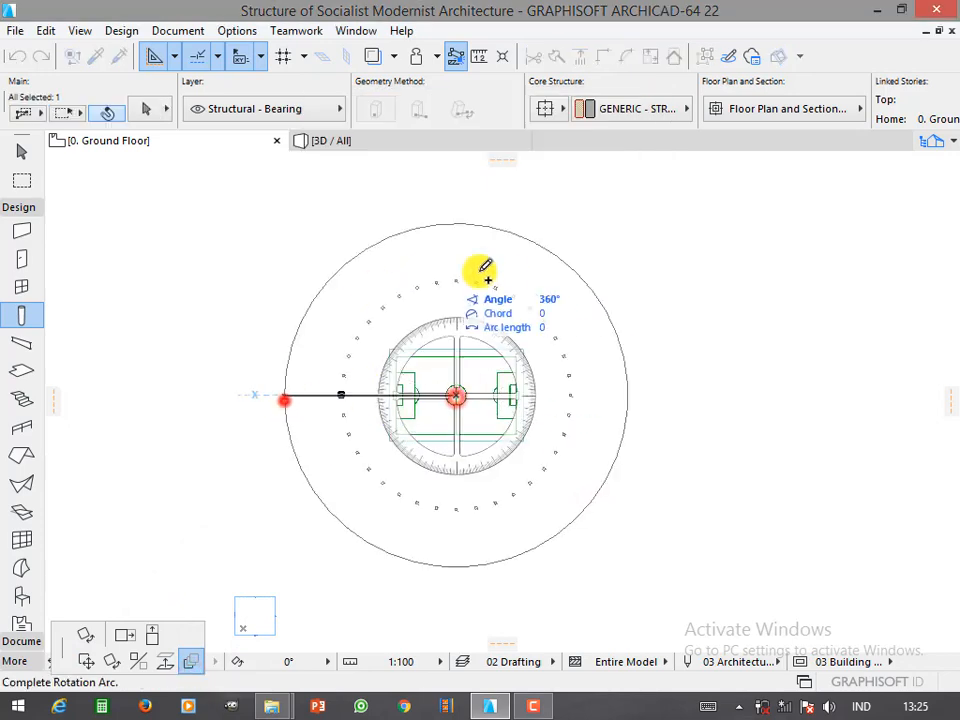
click(285, 401)
key(ctrl+z)
key(ctrl+shift+z)
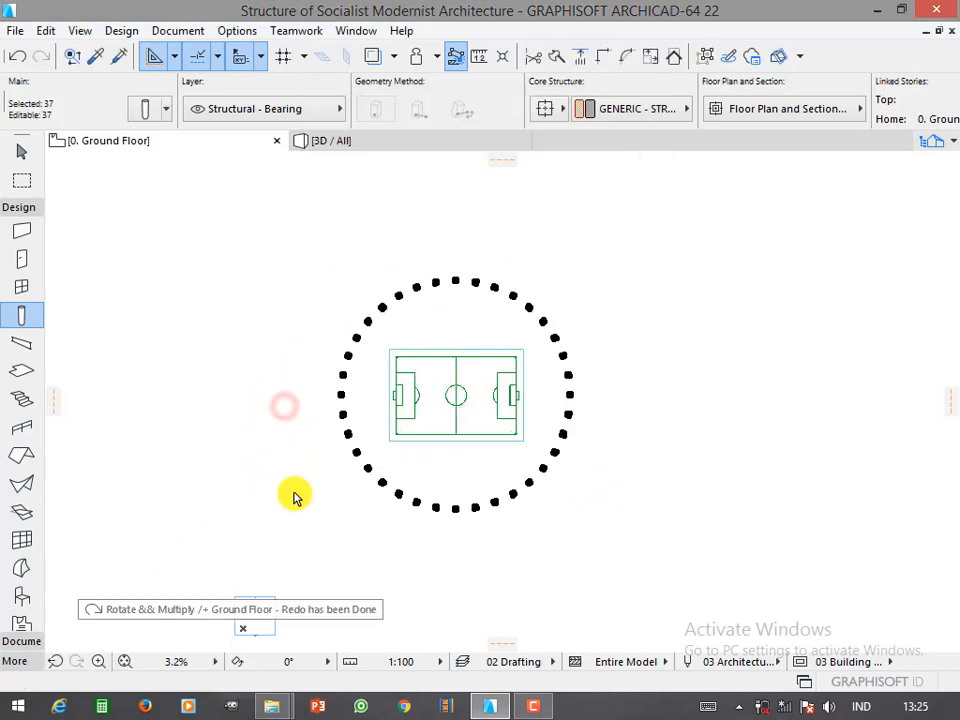
click(297, 487)
scroll(434, 349, up, 3)
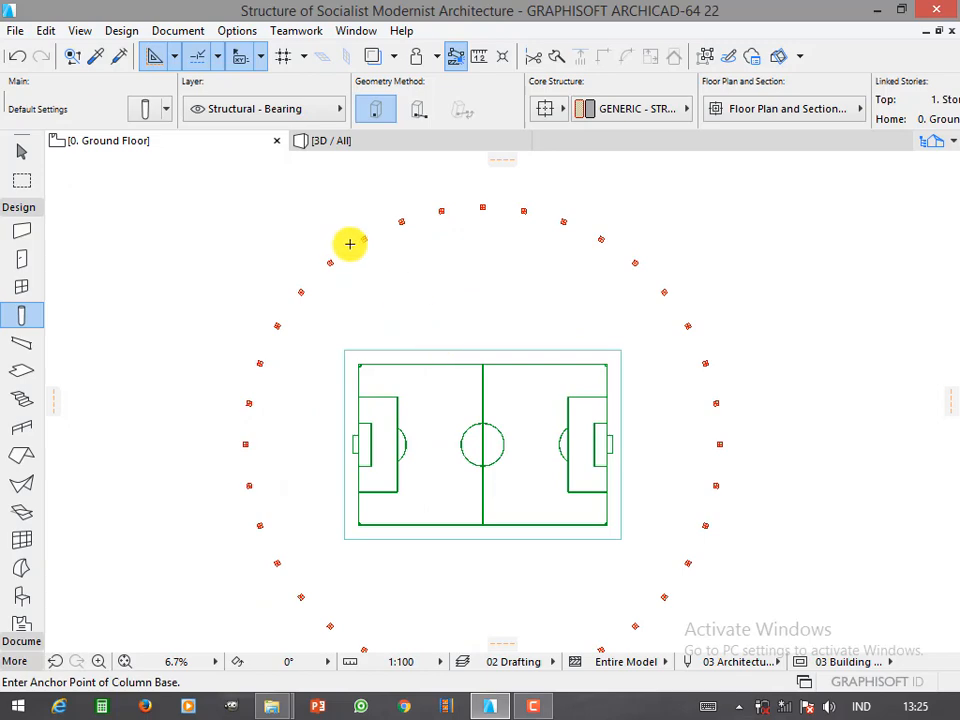
scroll(350, 243, down, 2)
scroll(316, 300, up, 5)
scroll(263, 397, down, 3)
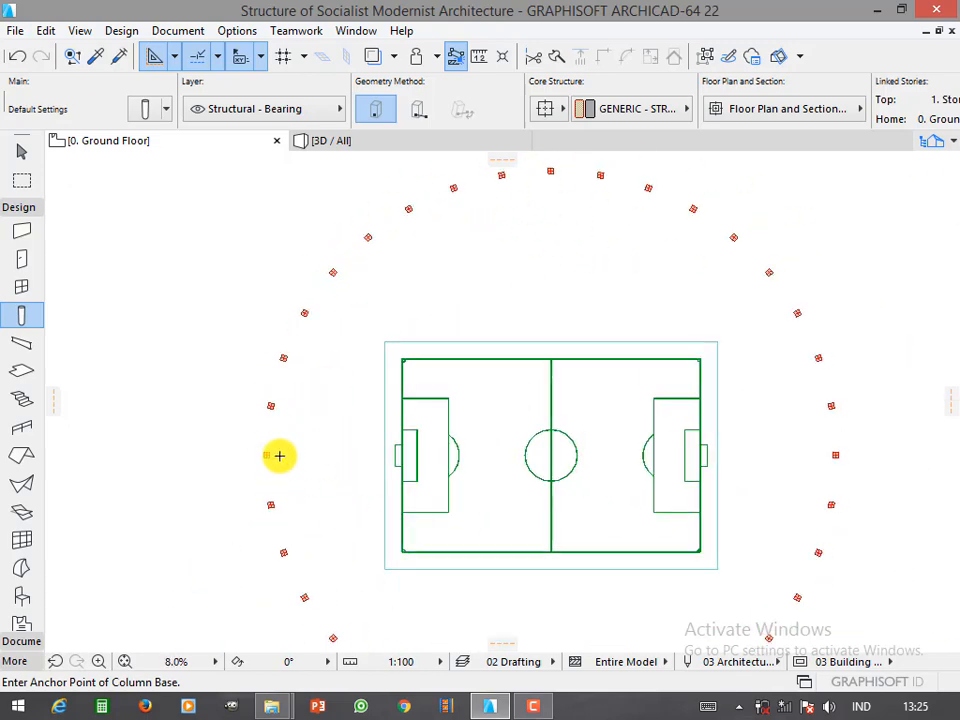
Look through the 2D Elements 22, Special Constructions 22 and Mechanical 22 folders of the object library for a suitable object
click(22, 596)
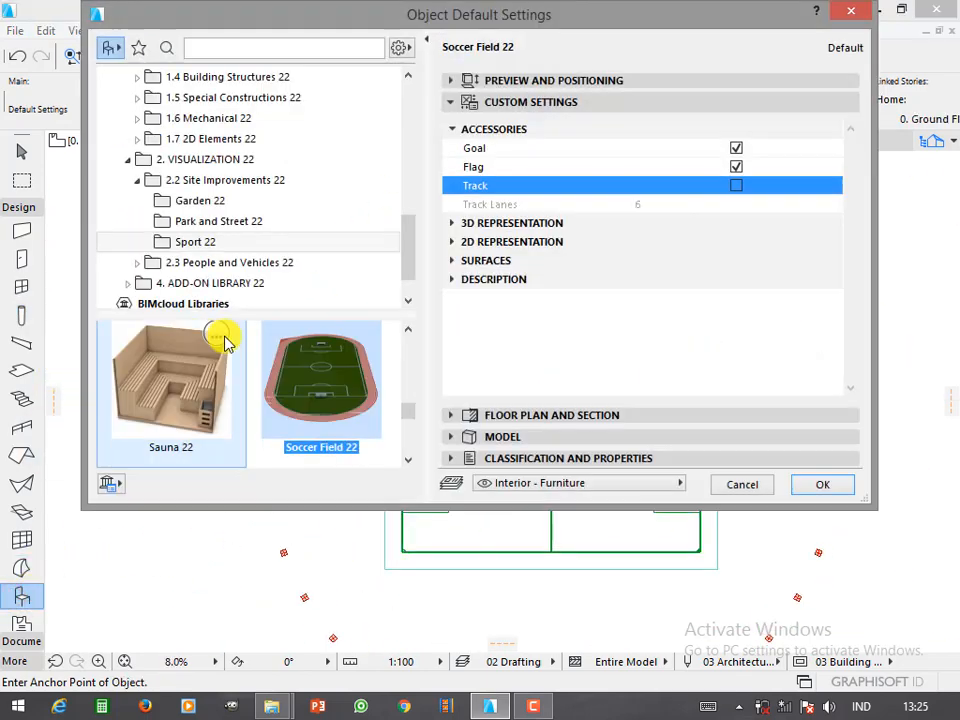
click(240, 125)
click(240, 137)
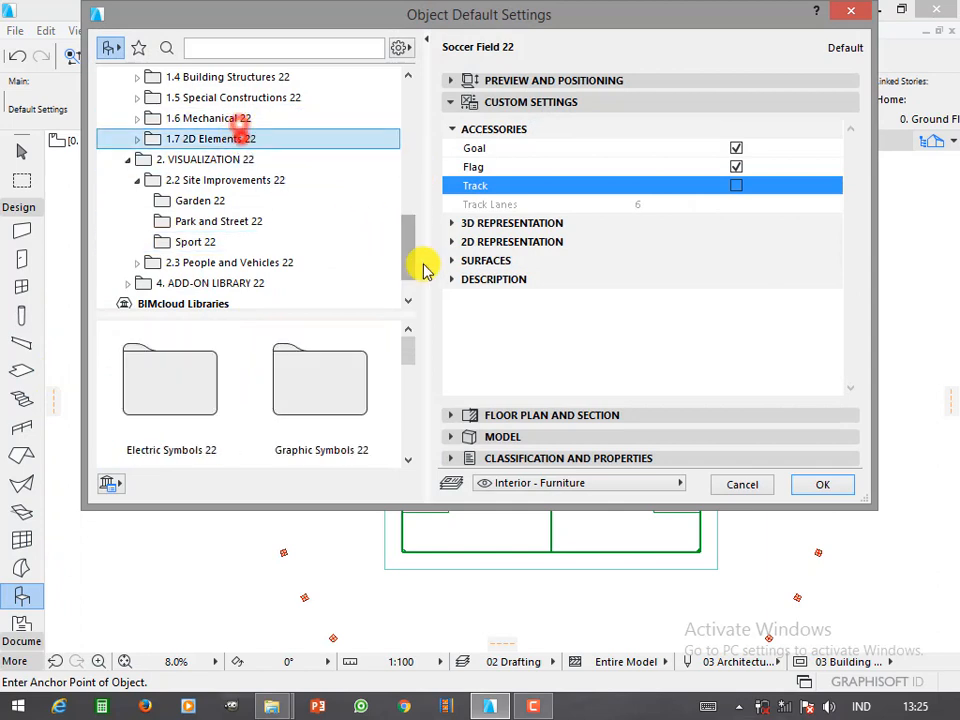
click(283, 100)
click(139, 97)
click(186, 137)
click(195, 180)
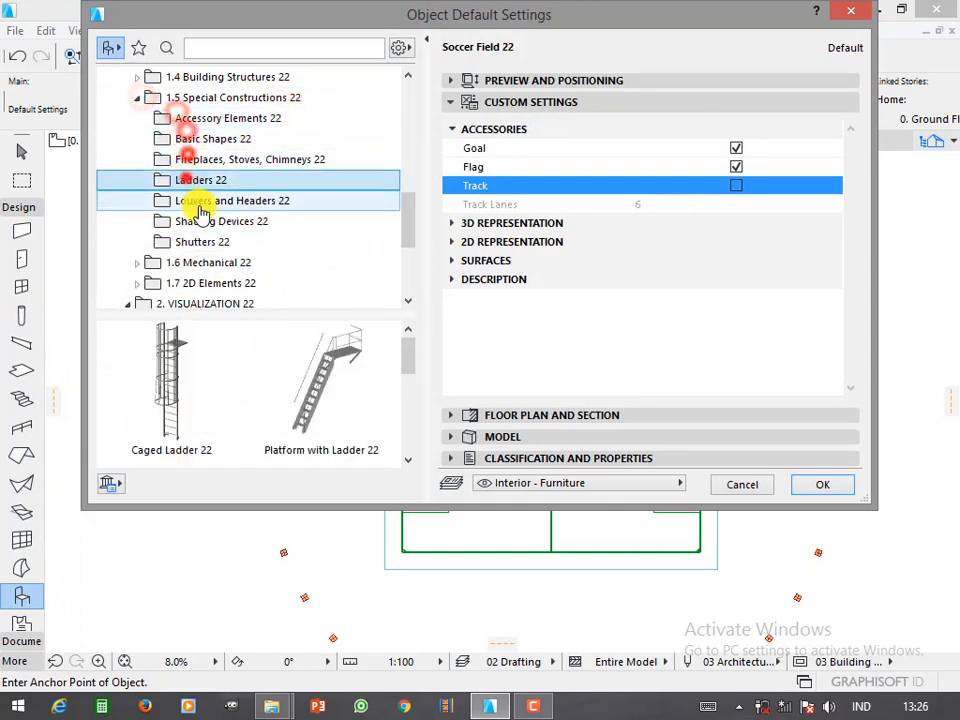
scroll(193, 170, down, 1)
click(193, 159)
click(197, 179)
click(205, 162)
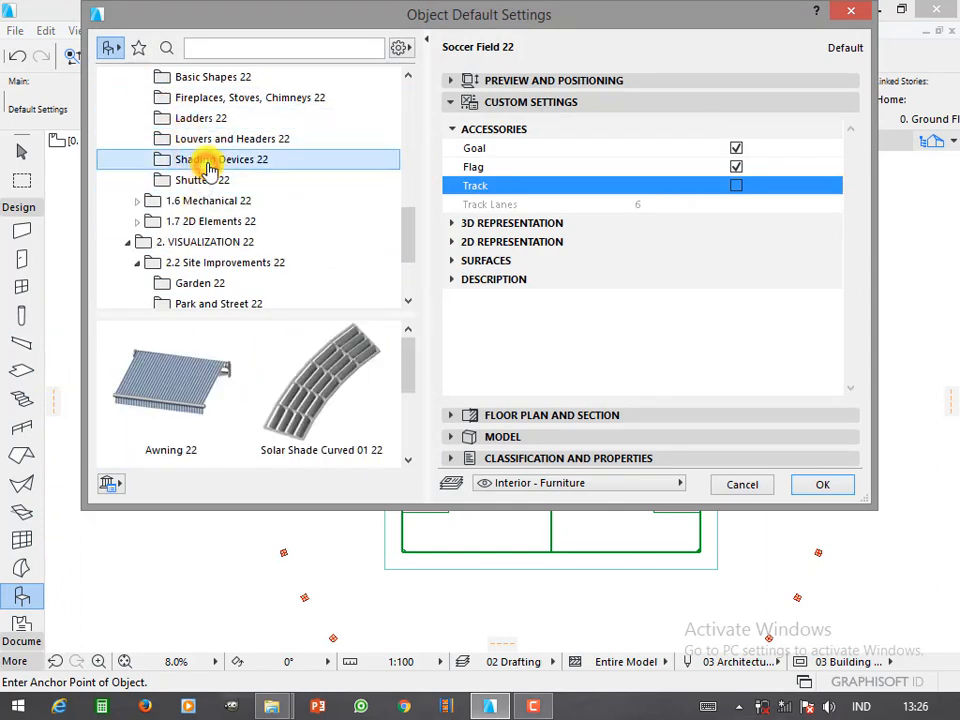
click(223, 138)
click(216, 118)
click(224, 99)
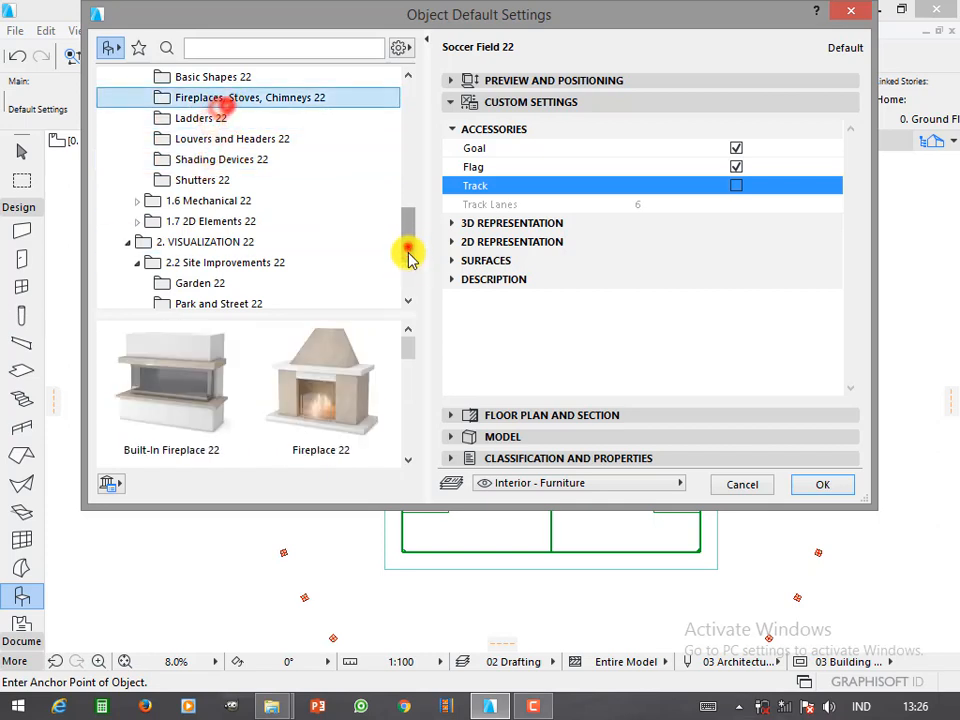
click(206, 199)
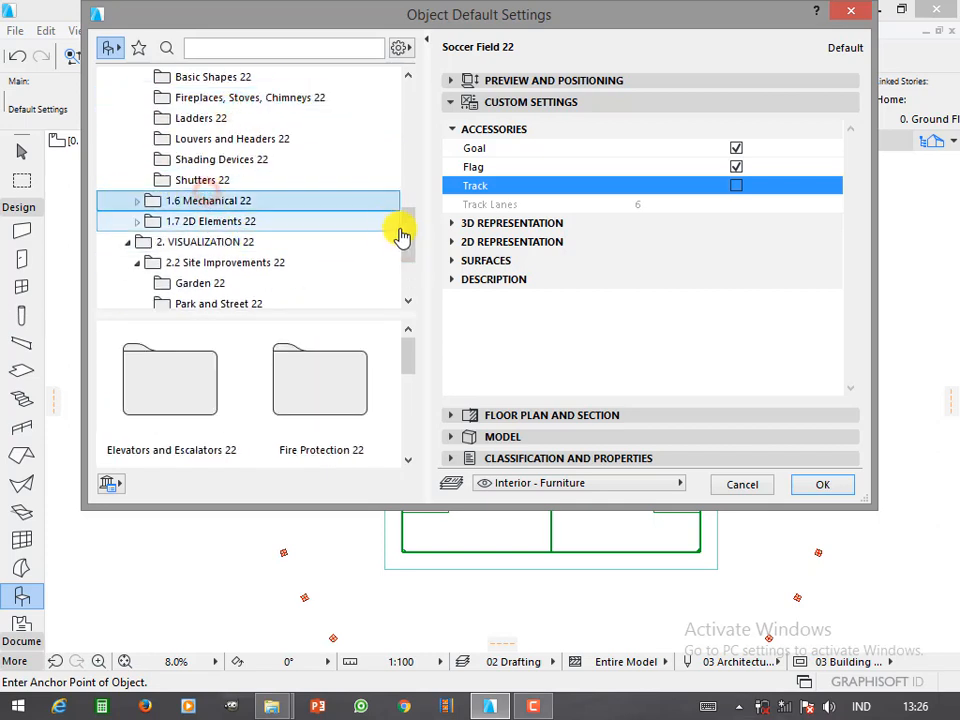
drag(400, 234, 408, 196)
Examine the subfolders of Building Structures 22 in the object library, including the Flat Howe Truss 22 under Wood Trusses 22
click(133, 144)
click(175, 138)
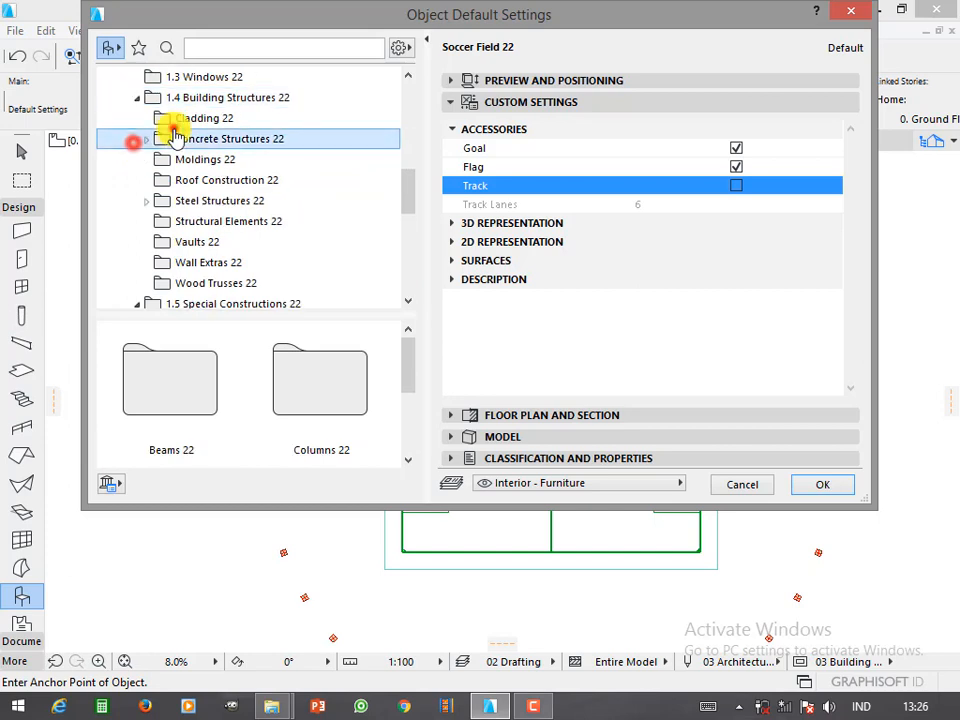
click(178, 118)
click(206, 159)
click(214, 182)
click(217, 203)
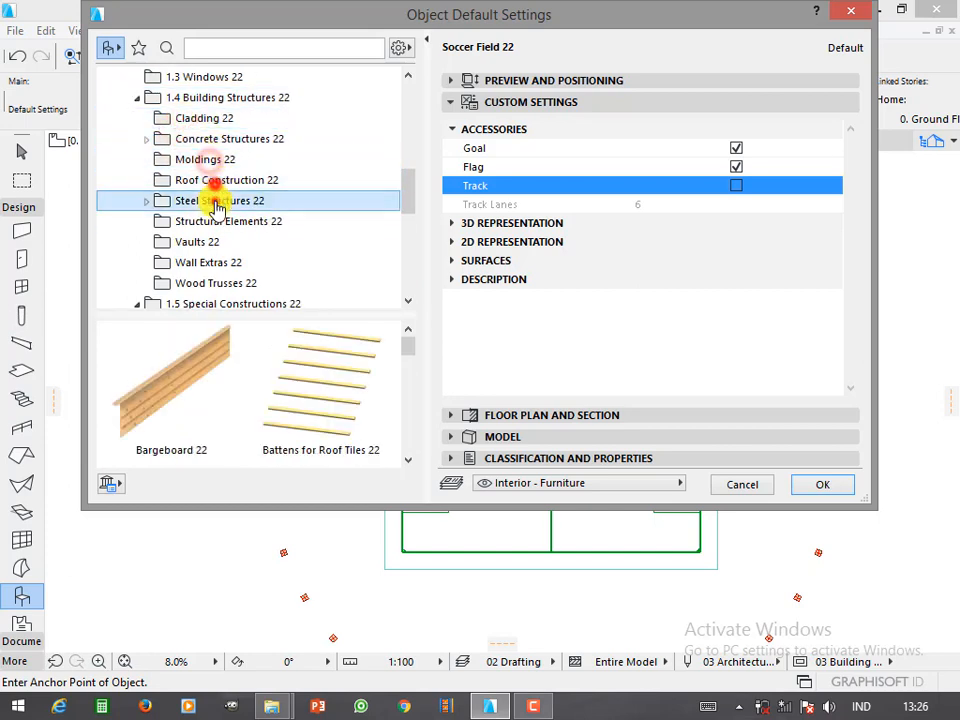
click(217, 222)
click(212, 242)
click(212, 262)
scroll(200, 255, down, 1)
click(228, 221)
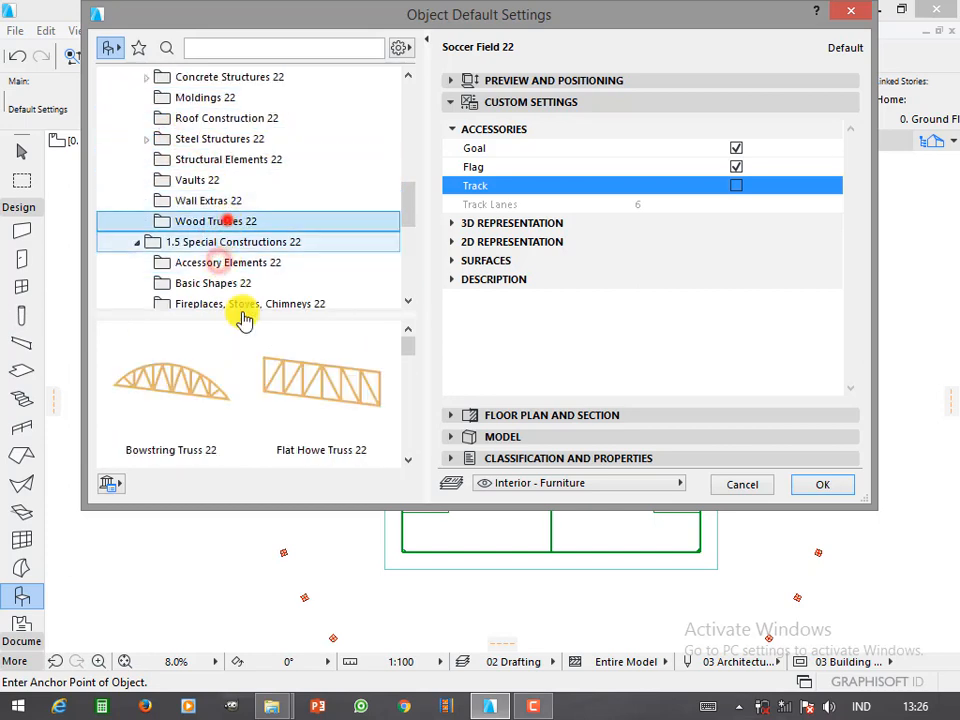
click(345, 379)
drag(407, 347, 403, 458)
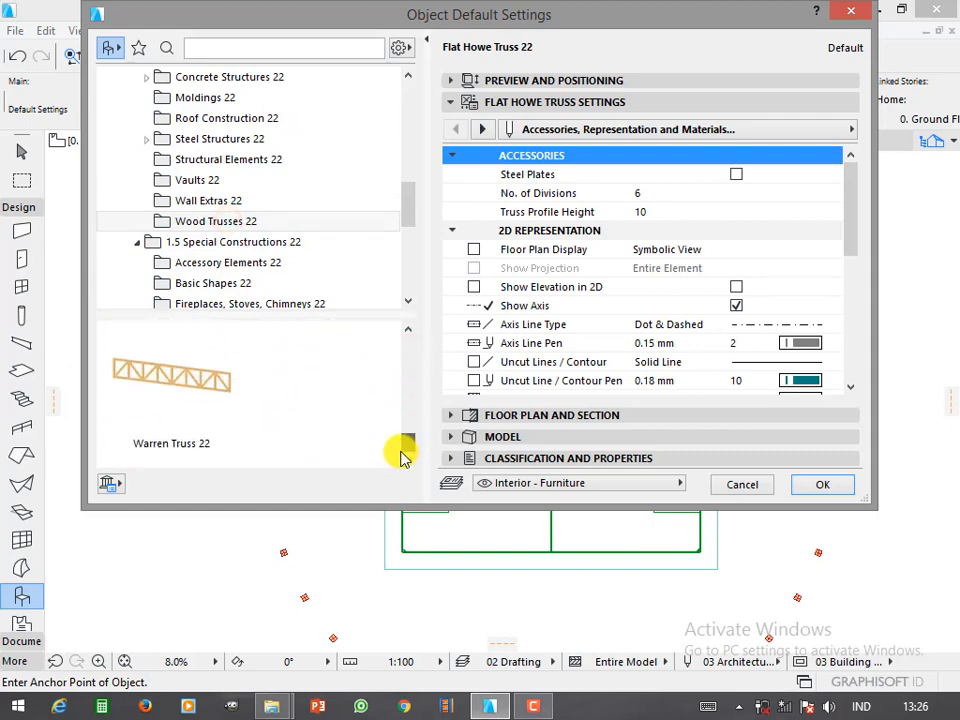
click(206, 182)
Search the object library for "ramp", clear the search and close the object settings without applying changes
click(229, 50)
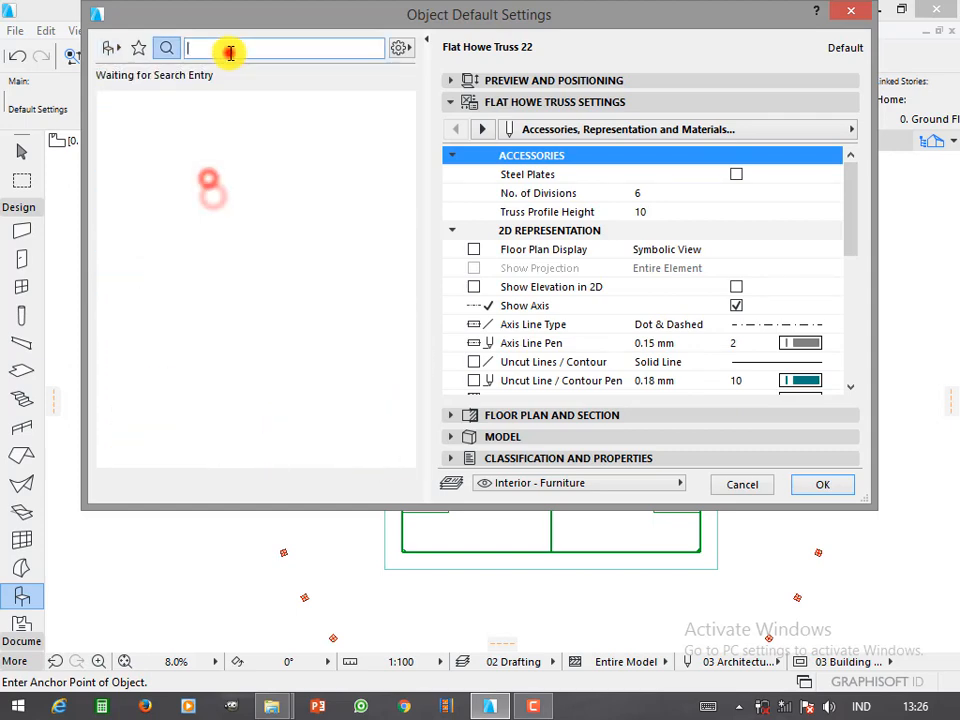
text(rampl)
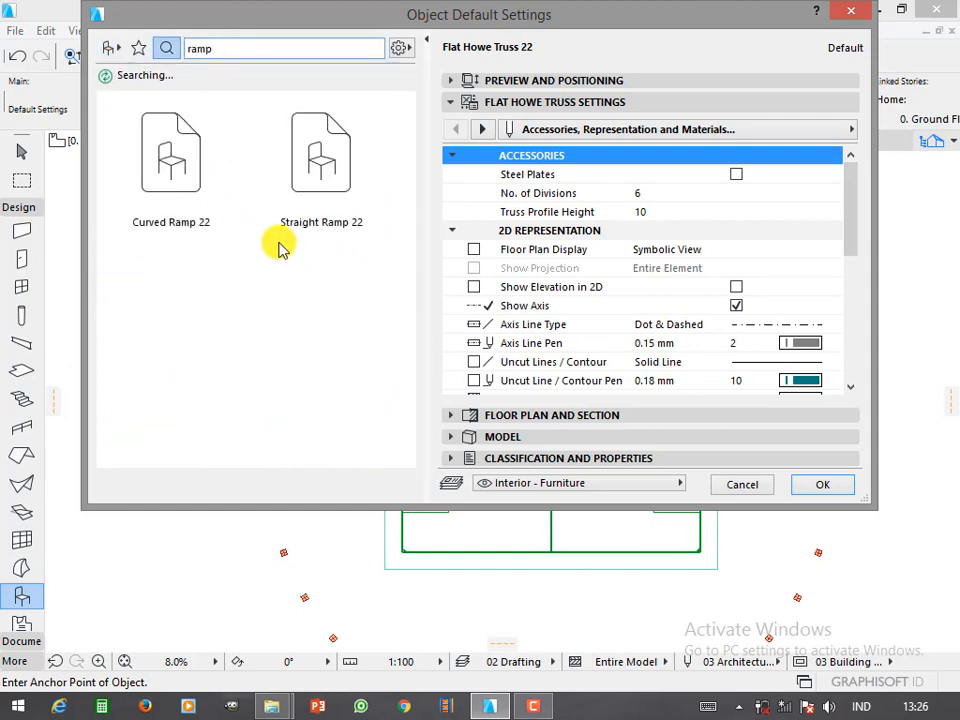
click(272, 305)
click(393, 178)
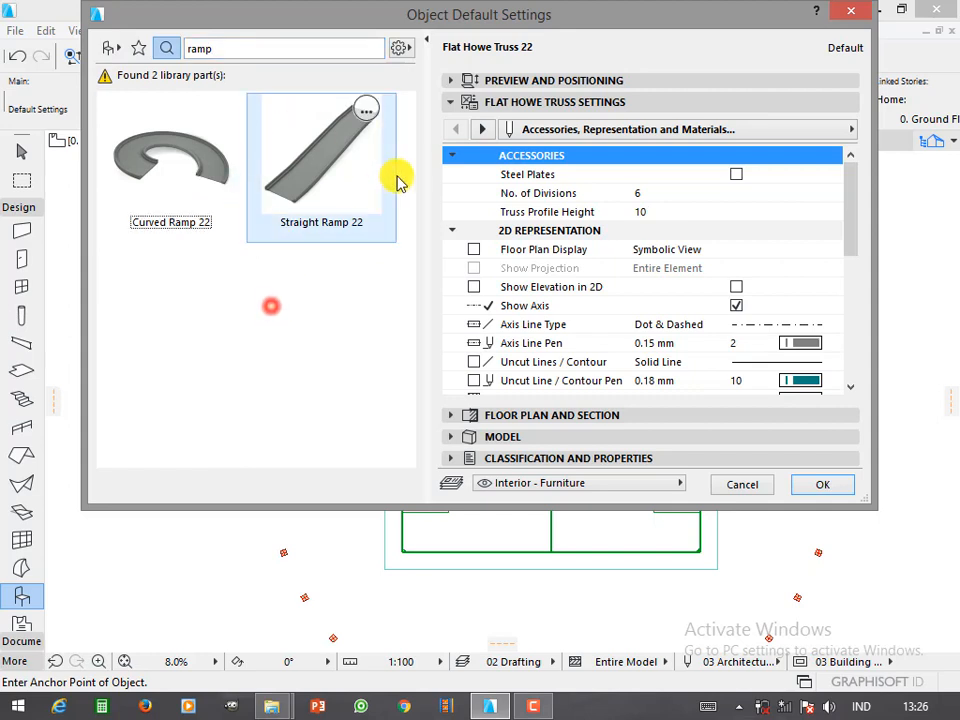
double_click(234, 50)
key(BackSpace)
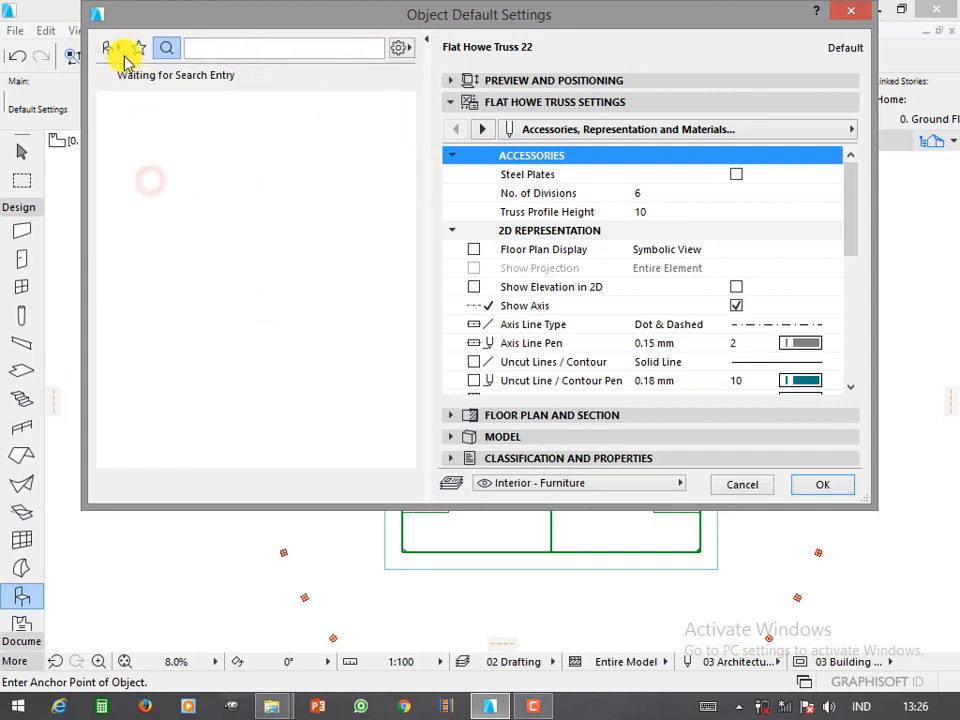
click(740, 487)
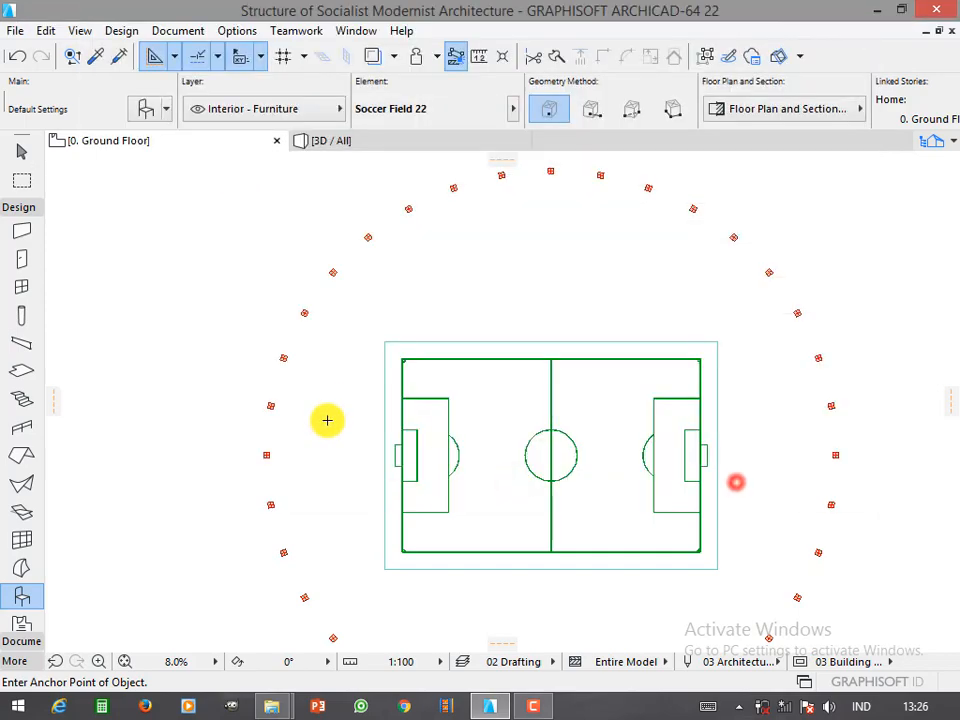
key(ctrl+t)
click(740, 486)
click(165, 501)
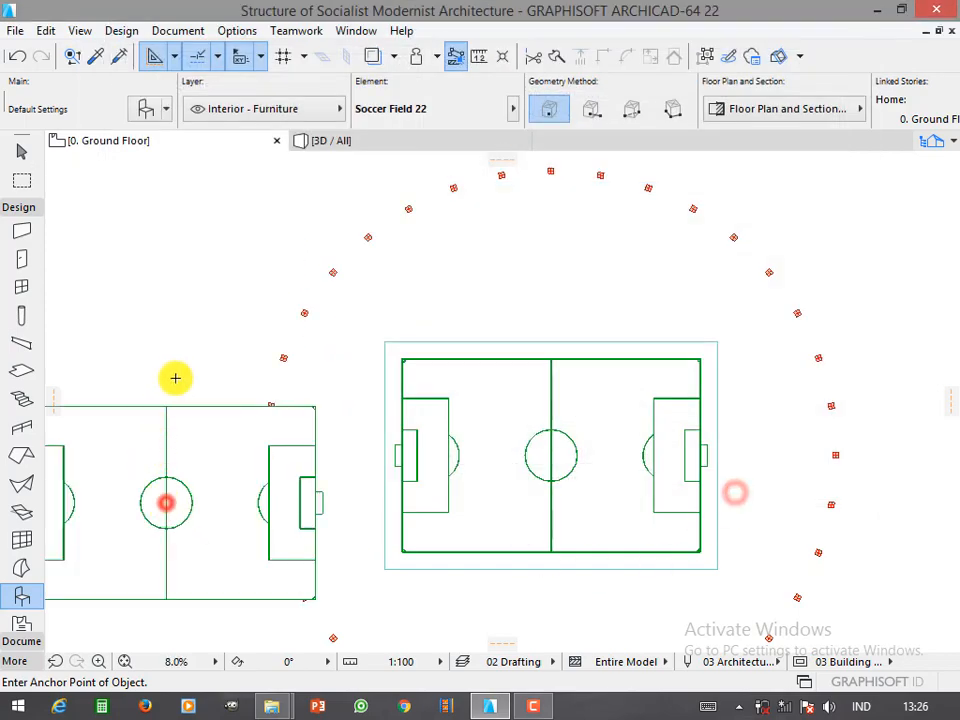
key(ctrl+z)
Return the object library to folder view and examine Garden 22, Shutters 22 and Wall Extras 22, including Architrave 02 22
key(ctrl+t)
click(399, 48)
click(288, 124)
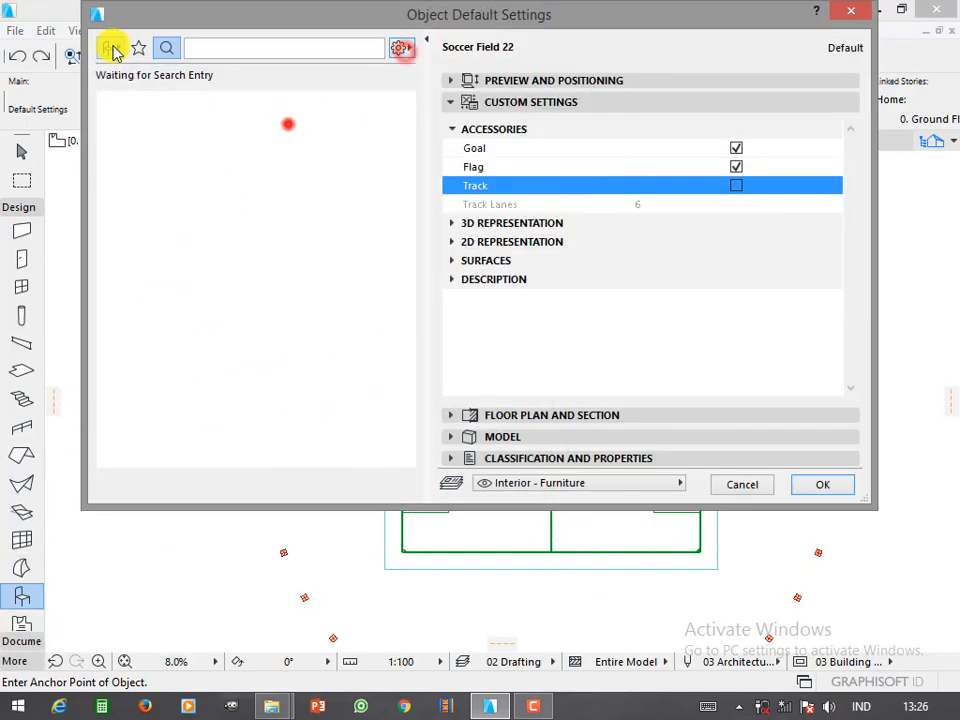
click(112, 44)
click(244, 200)
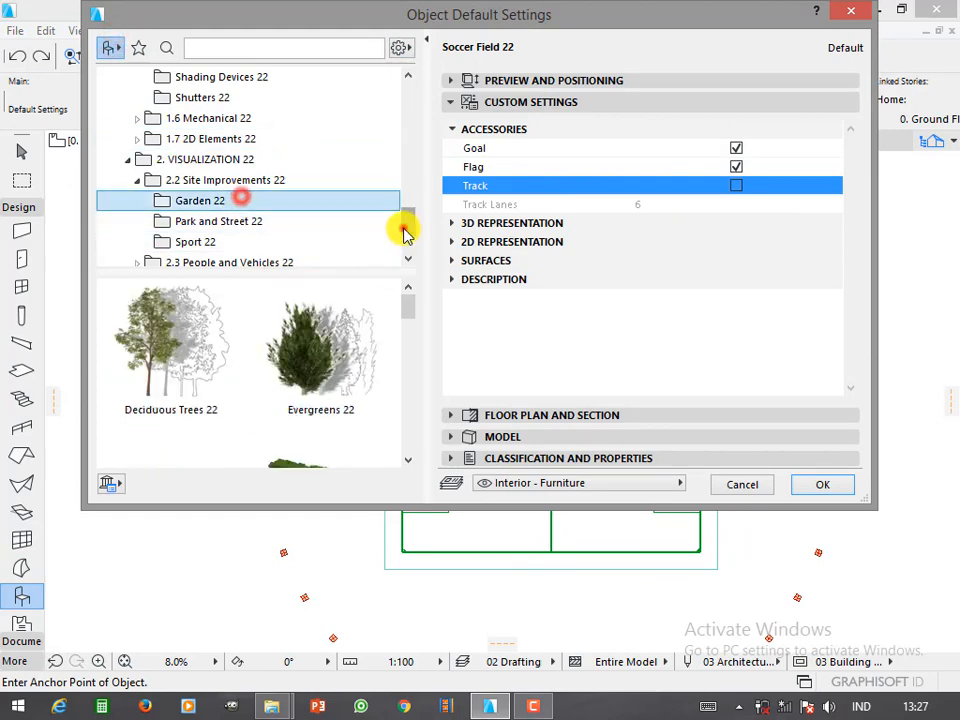
drag(403, 229, 408, 215)
click(279, 241)
scroll(411, 189, up, 5)
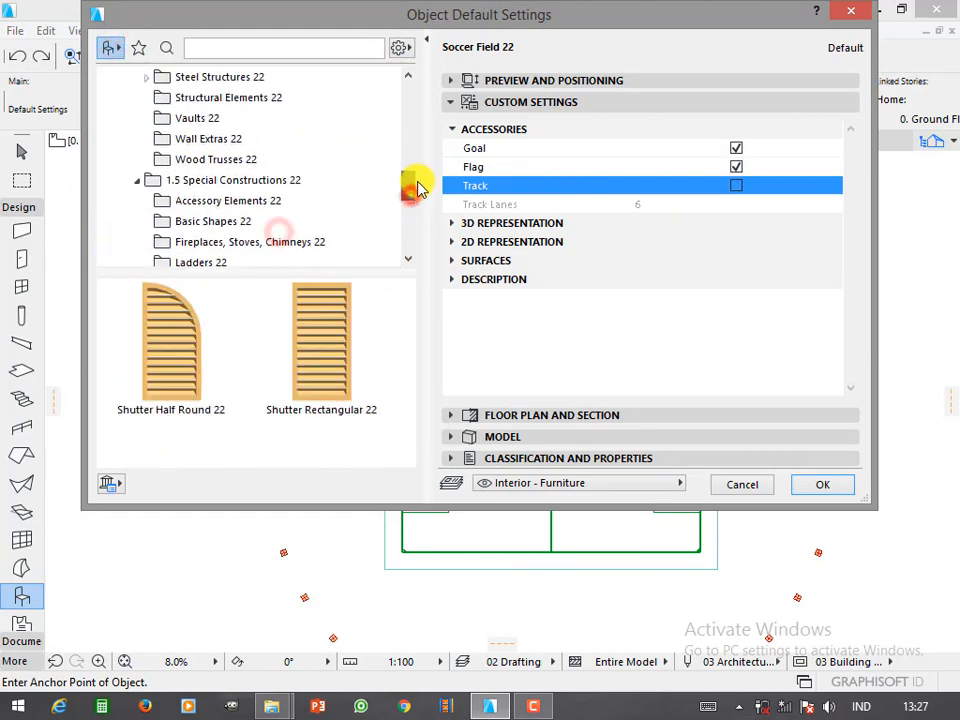
click(253, 161)
click(253, 182)
click(267, 383)
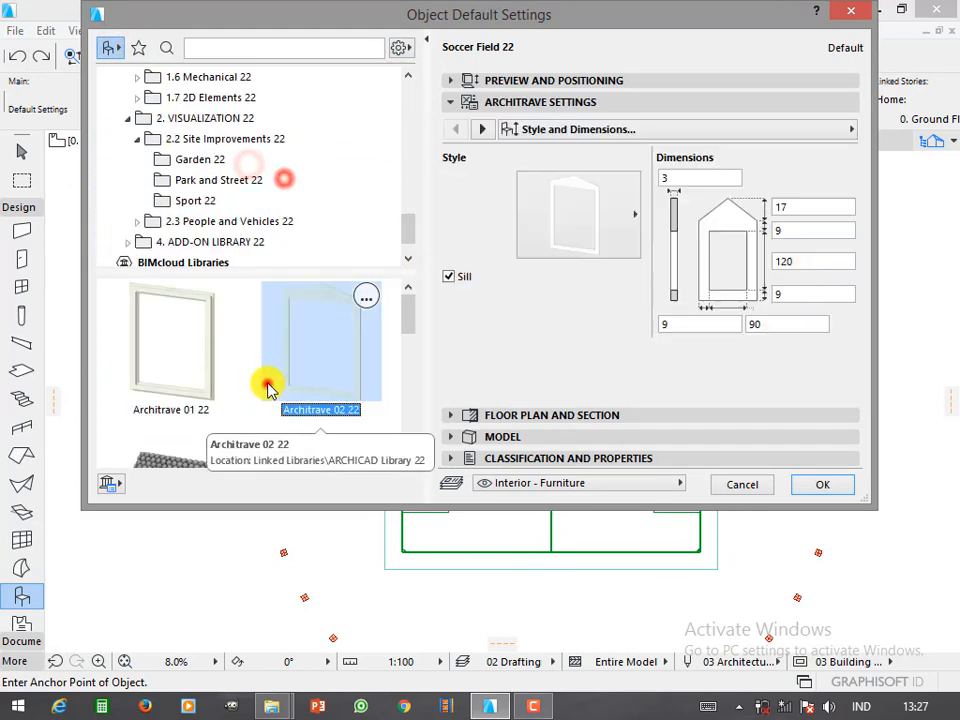
scroll(388, 310, down, 5)
drag(407, 240, 354, 176)
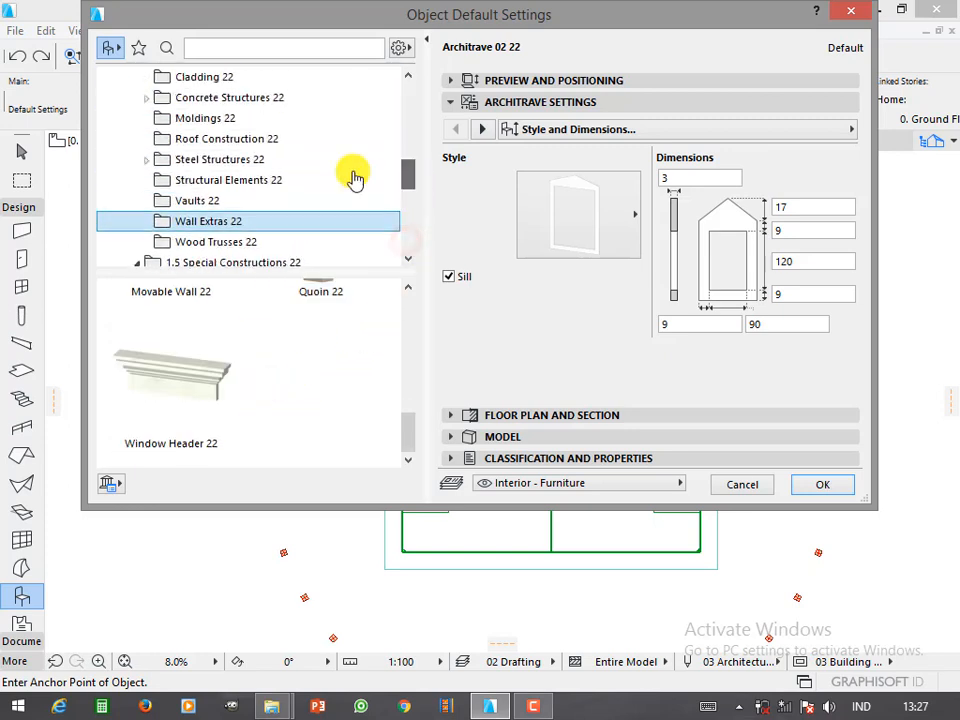
Choose Top Chord Pitched-1Way 01 22 from Steel Joists 22 in the object library and place it just inside the leftmost column
scroll(222, 140, up, 1)
click(208, 139)
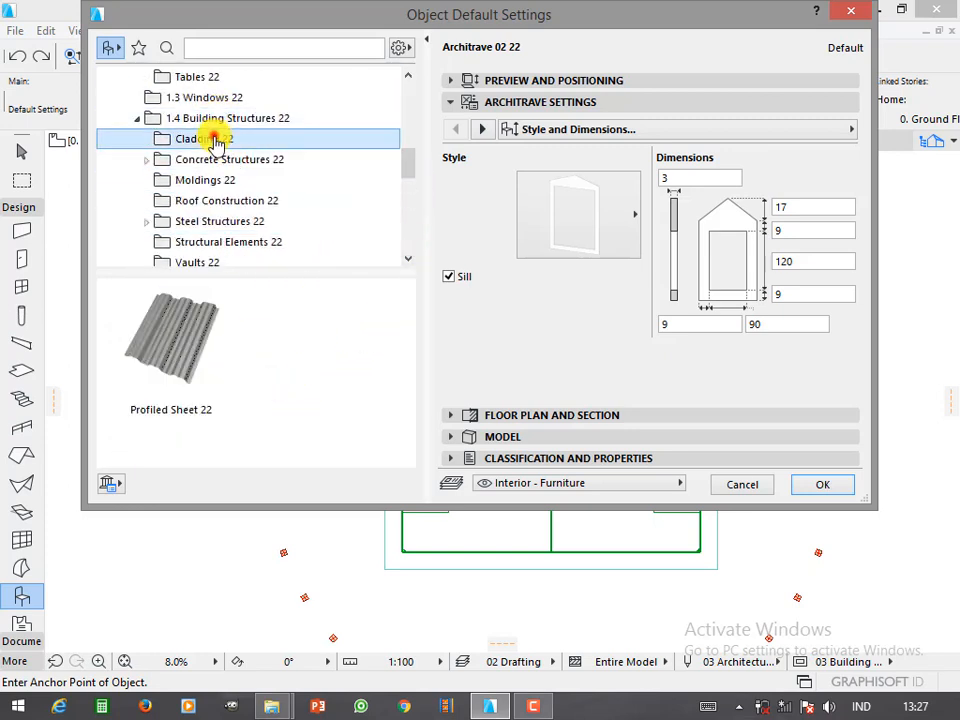
click(146, 221)
scroll(200, 221, down, 3)
click(225, 221)
scroll(236, 171, down, 3)
click(236, 120)
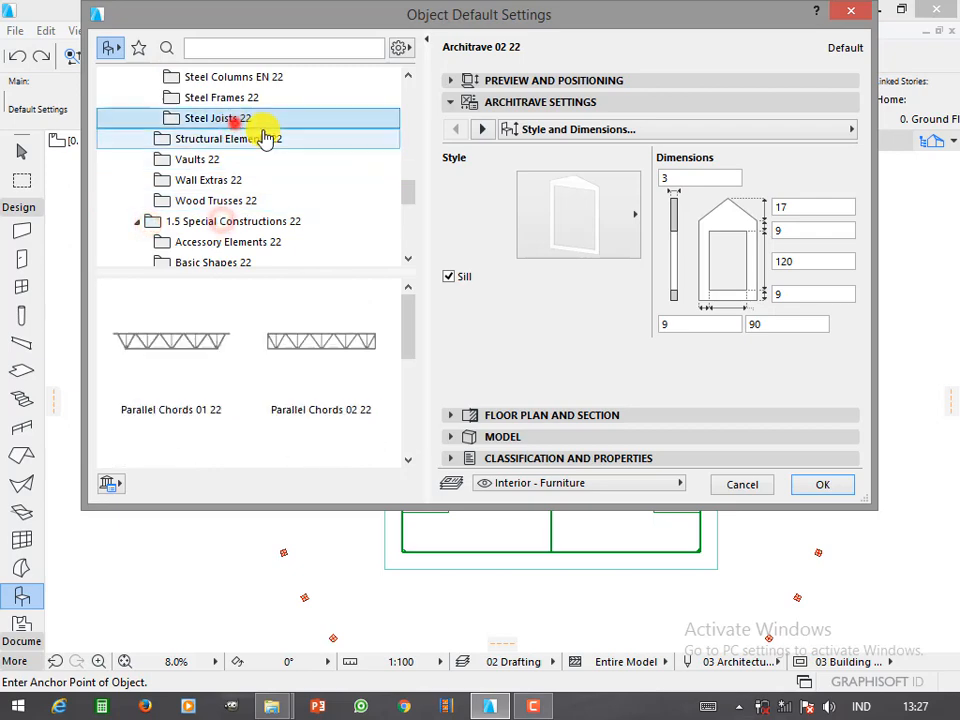
drag(408, 315, 403, 470)
click(205, 340)
click(800, 484)
click(287, 462)
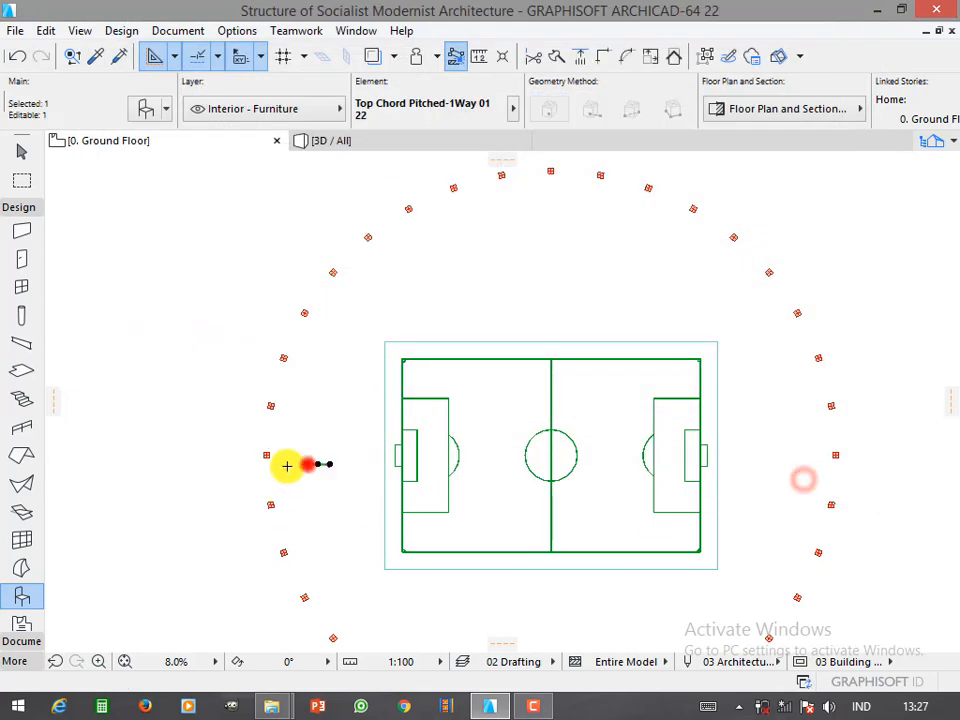
Move the steel joist so its outer end sits on the centre of the leftmost column
scroll(285, 461, up, 5)
scroll(350, 462, up, 5)
scroll(366, 465, down, 2)
key(ctrl+d)
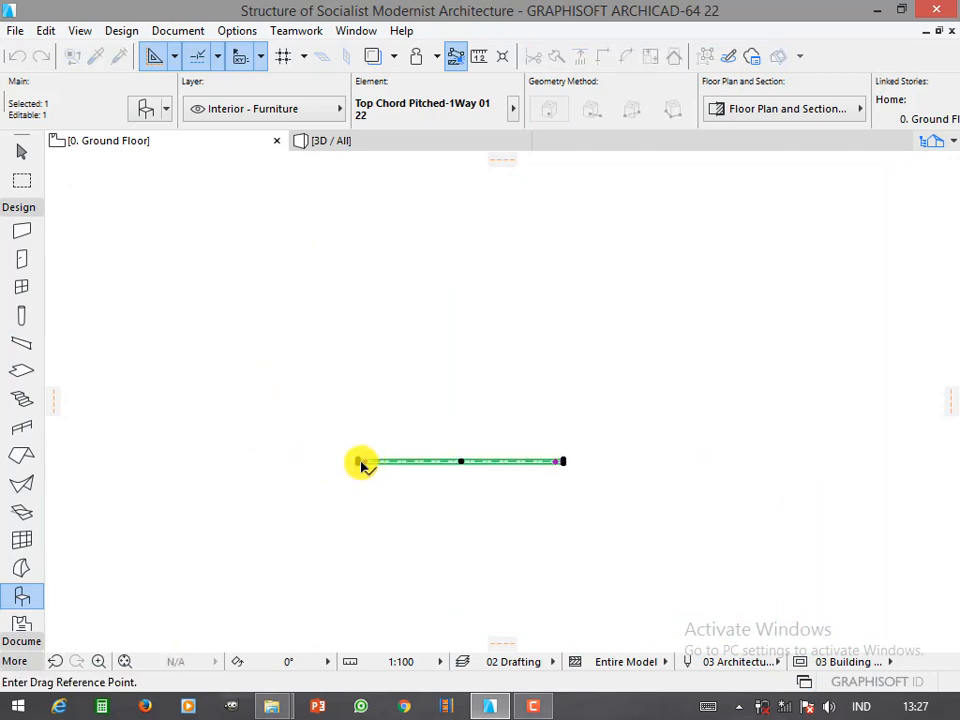
scroll(358, 462, up, 5)
click(350, 460)
scroll(364, 413, down, 3)
click(66, 349)
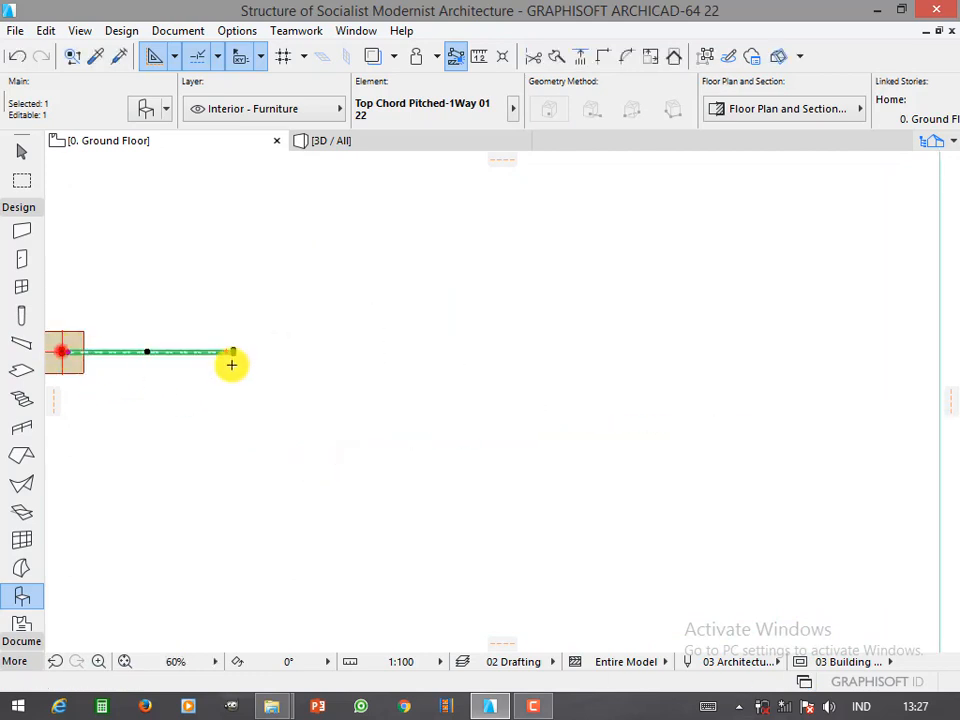
Stretch the joist's inner end toward the field, and try extending its side 2 chord before undoing that extension
scroll(228, 344, up, 2)
click(228, 344)
scroll(340, 340, down, 5)
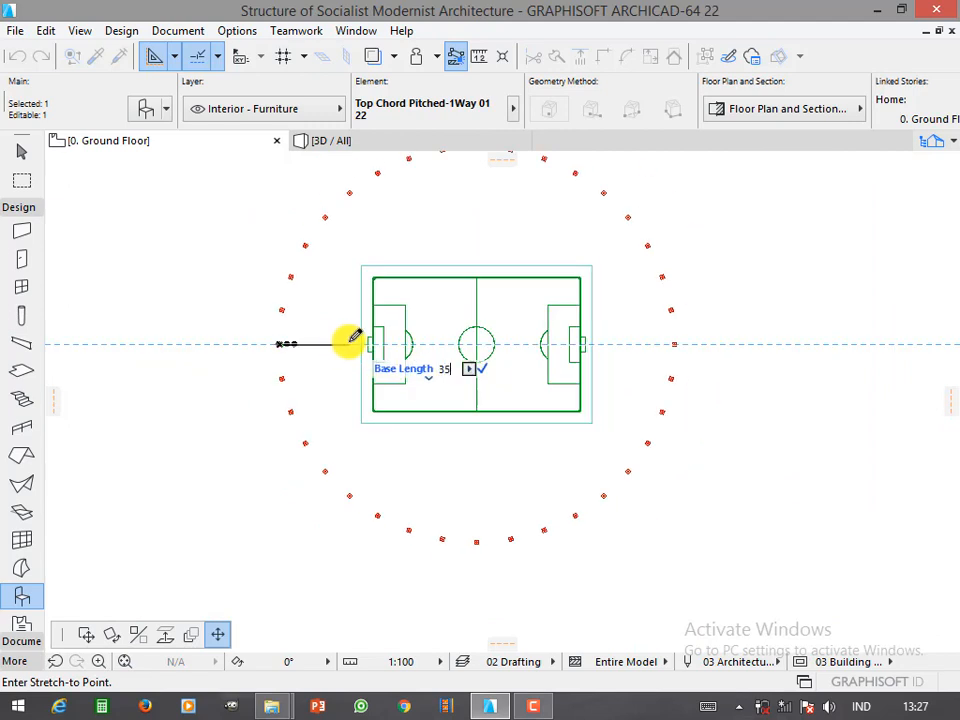
click(349, 343)
scroll(352, 343, up, 8)
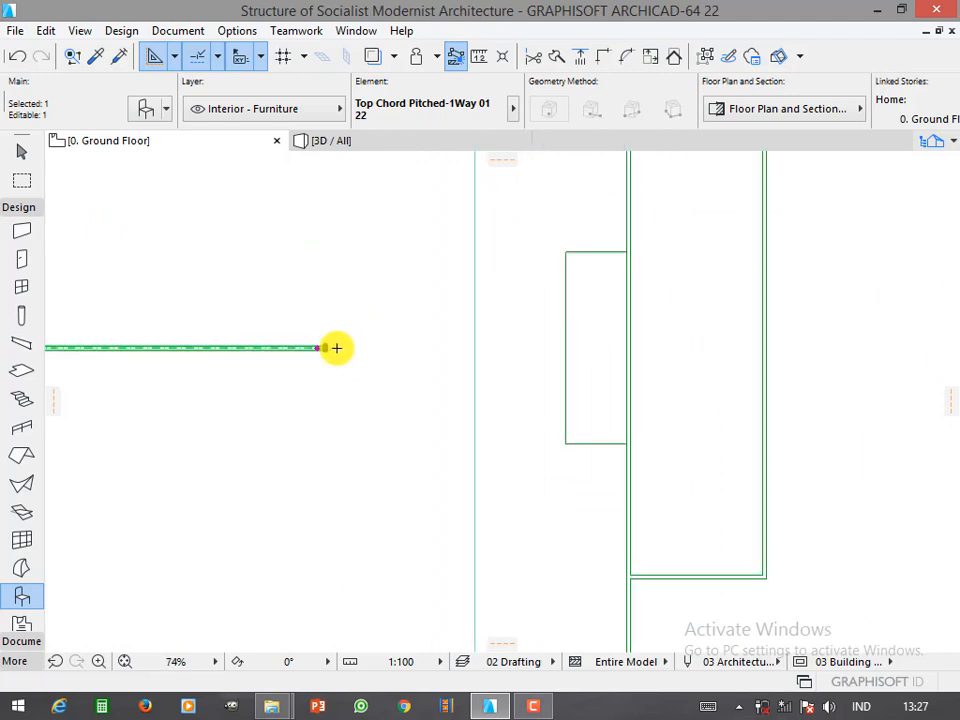
click(318, 347)
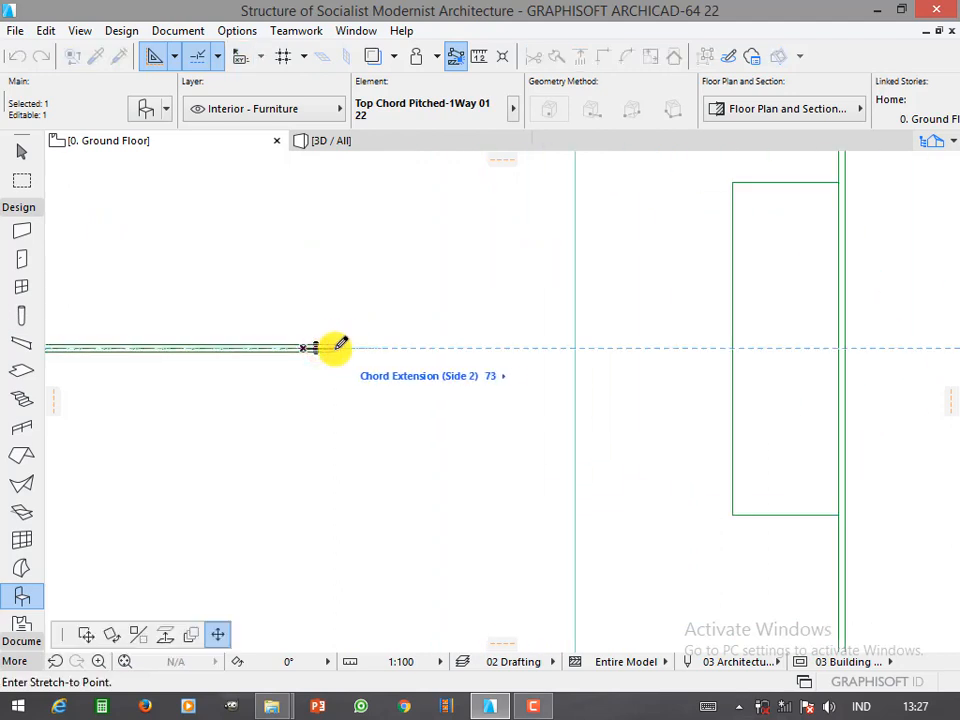
key(ctrl+z)
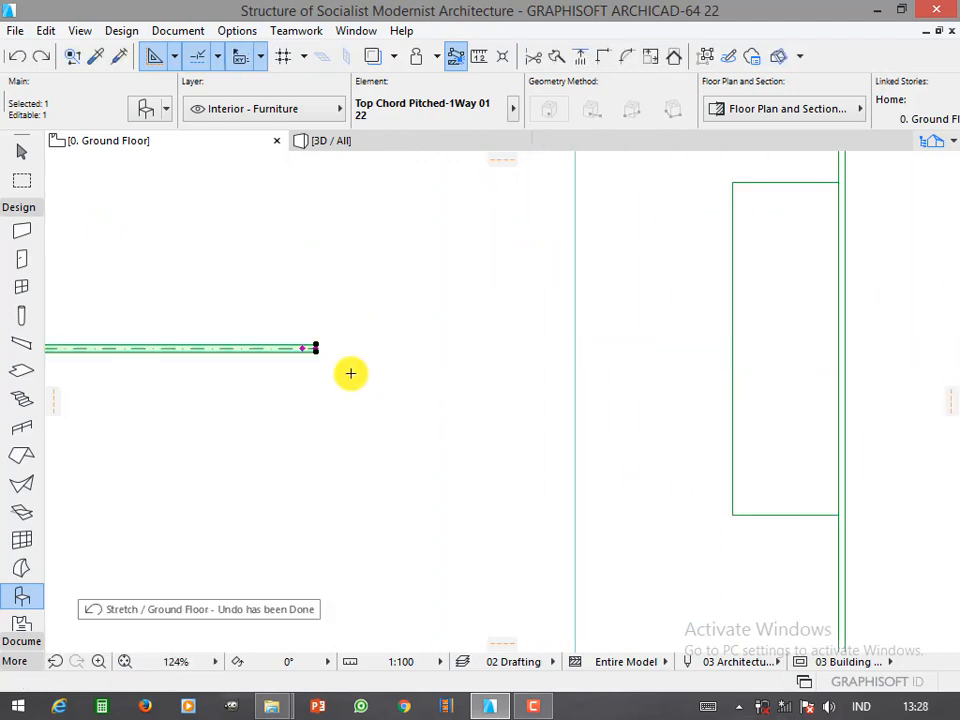
Stretch the joist's inner end horizontally toward the field to a base length of 4000
click(306, 347)
click(312, 347)
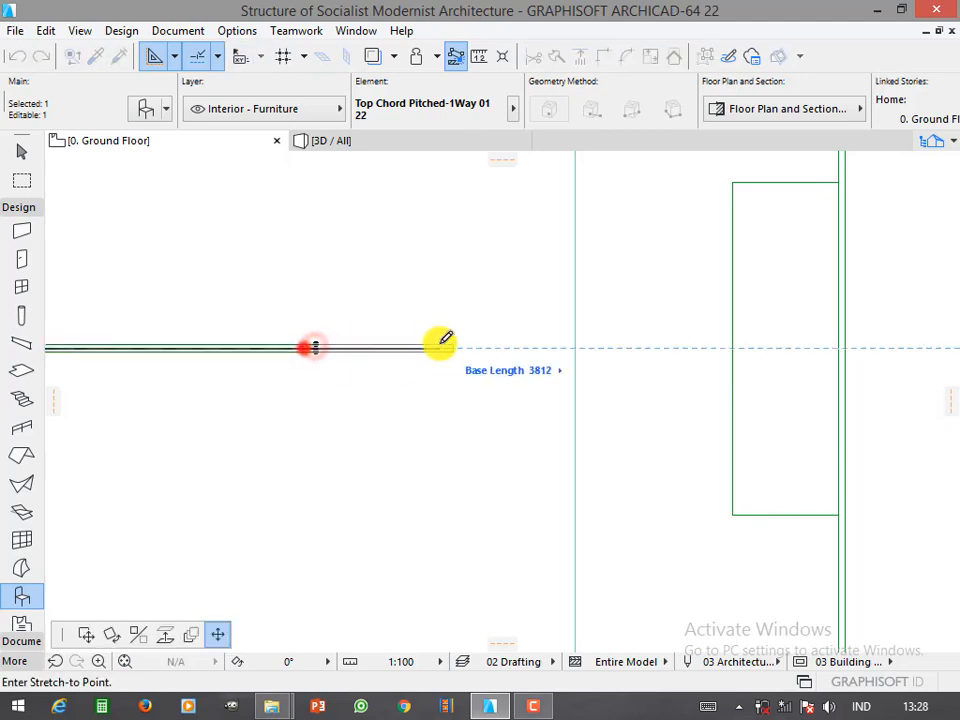
text(40)
key(Return)
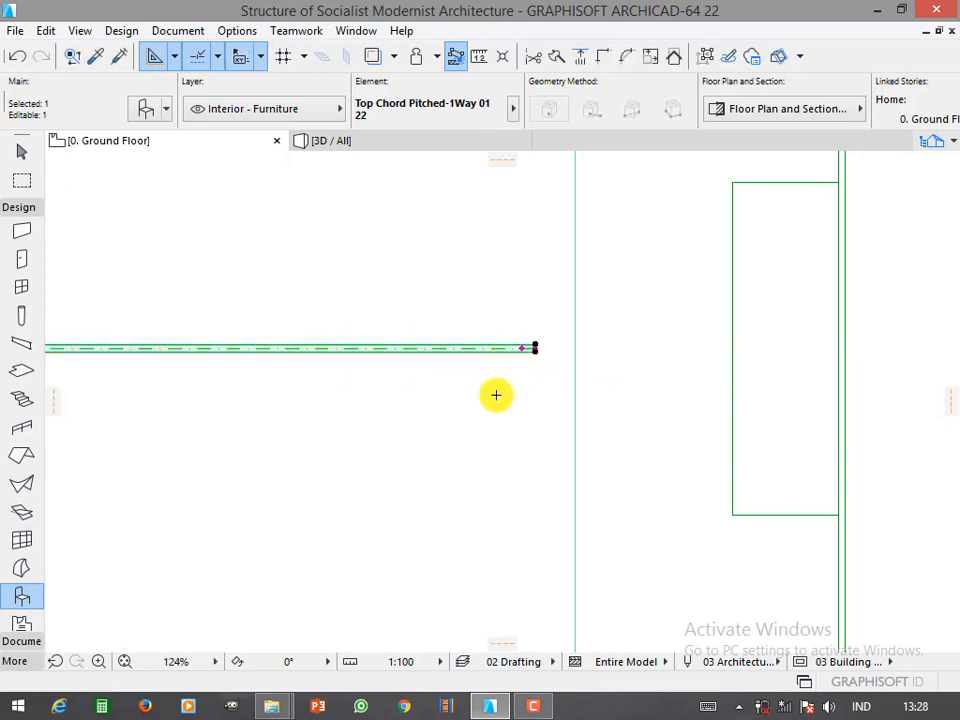
scroll(495, 400, down, 5)
scroll(426, 419, down, 3)
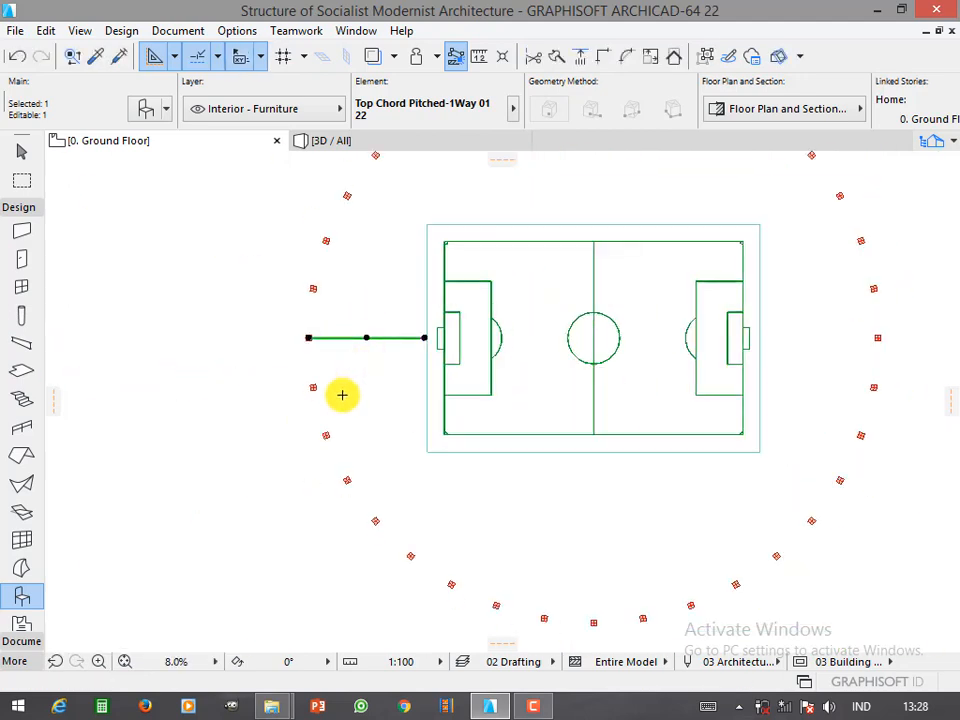
Open the 3D view and select the steel joist lying at the foot of the column beside the field
click(317, 142)
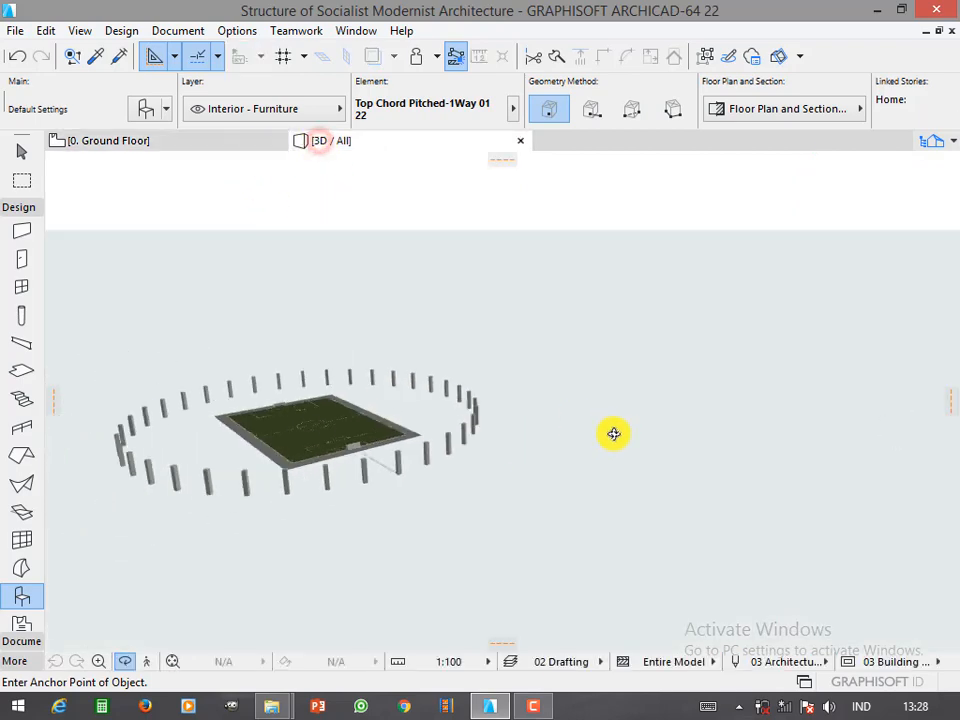
shift+middle_drag(614, 434, 323, 450)
middle_drag(180, 358, 281, 380)
scroll(281, 380, up, 3)
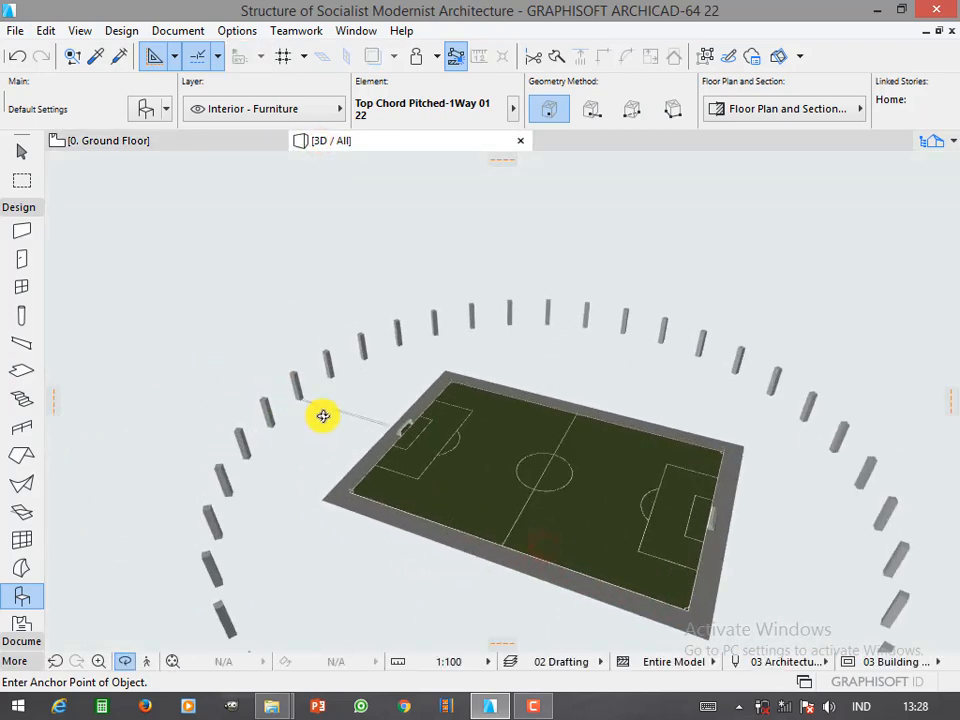
shift+middle_drag(323, 416, 379, 377)
scroll(281, 420, up, 3)
shift+click(296, 440)
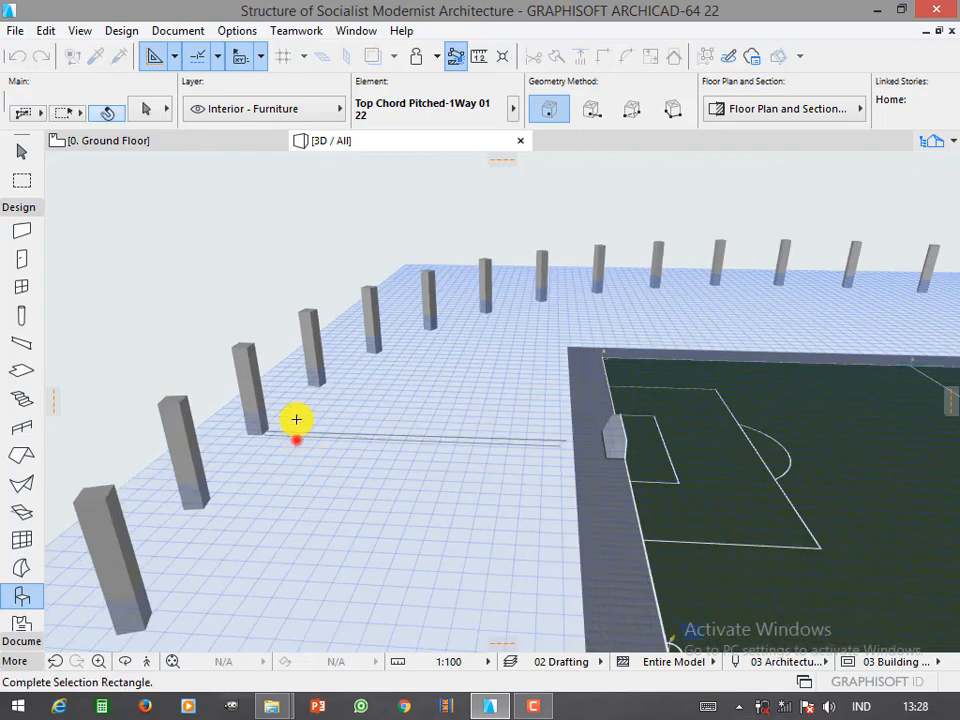
click(428, 416)
shift+click(452, 437)
click(317, 484)
Raise the selected steel joist from the foot of its column to the column's top
scroll(269, 418, up, 2)
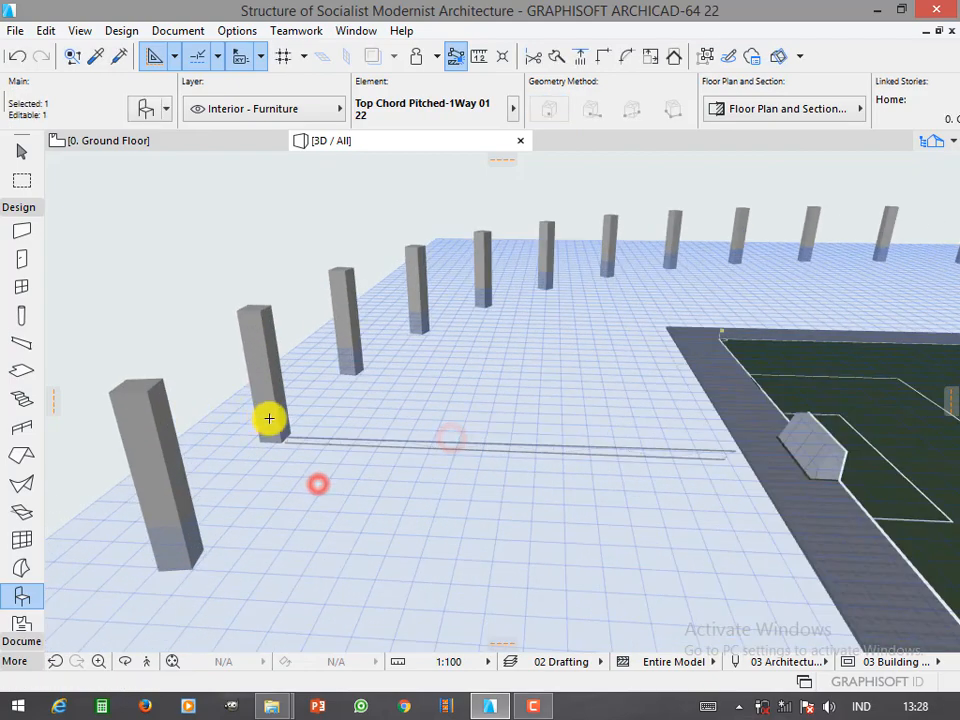
scroll(269, 418, up, 1)
drag(278, 433, 258, 308)
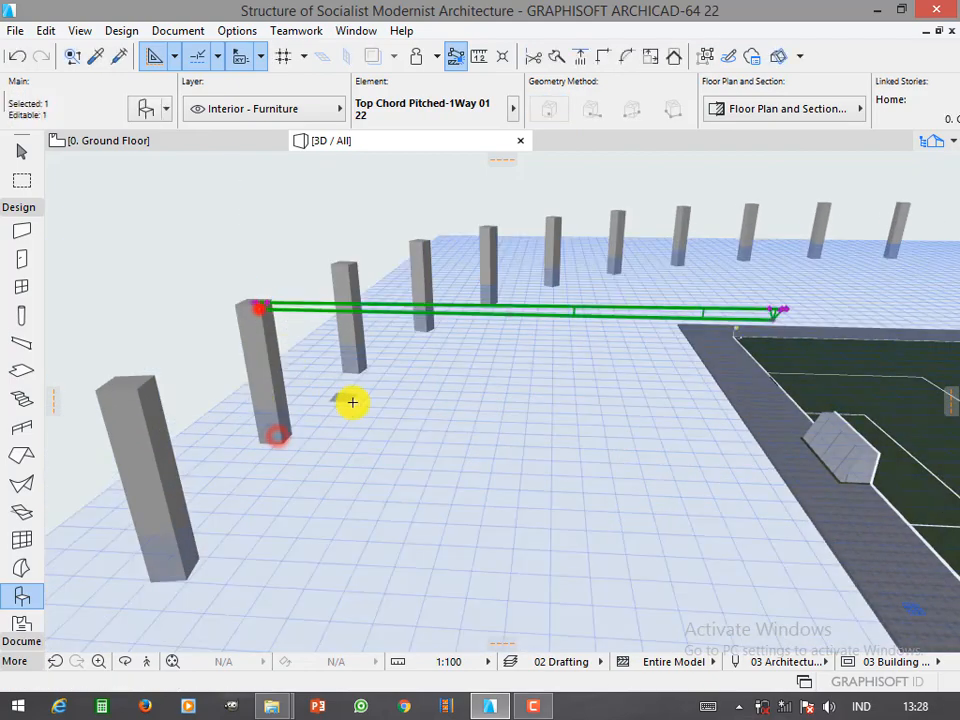
shift+middle_drag(357, 403, 664, 293)
click(664, 293)
key(Escape)
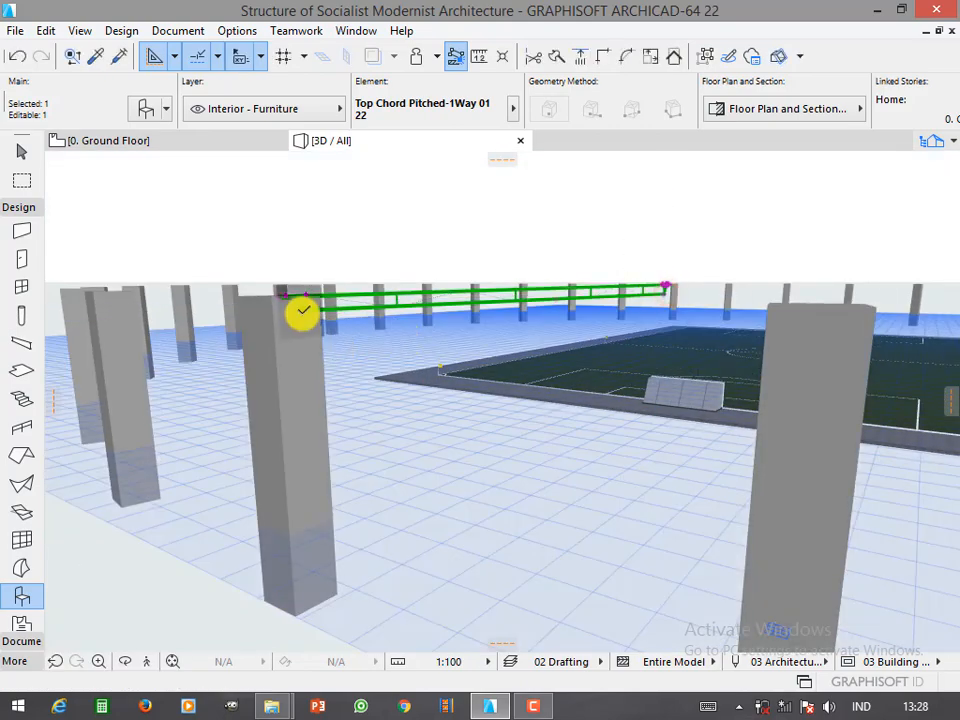
Stretch the joist's height vertically at its column end to make the truss deeper
click(304, 312)
click(110, 634)
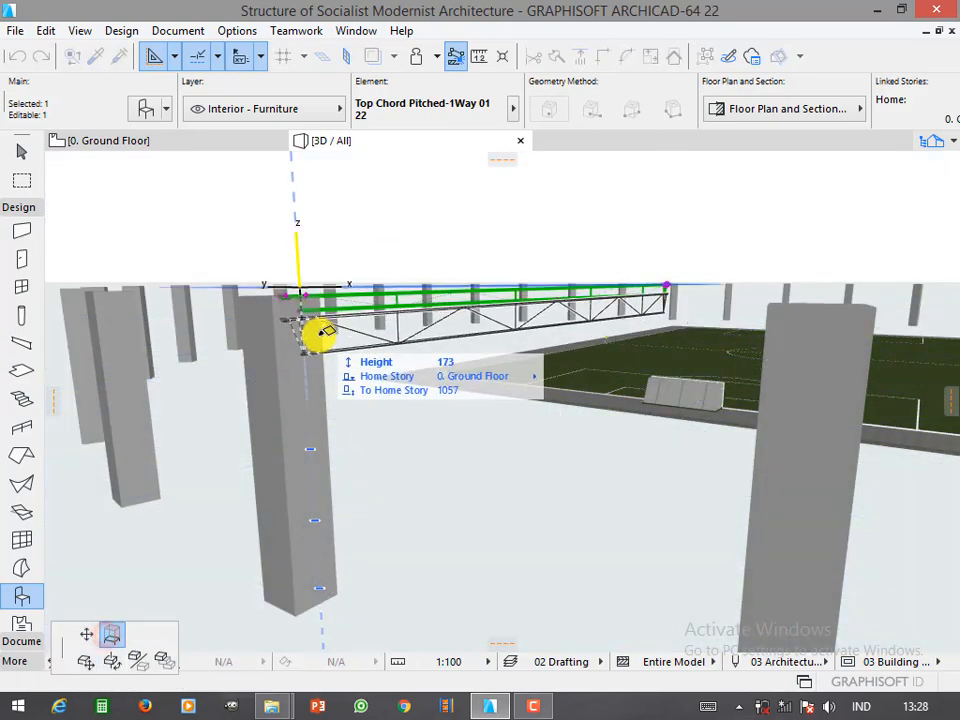
click(319, 340)
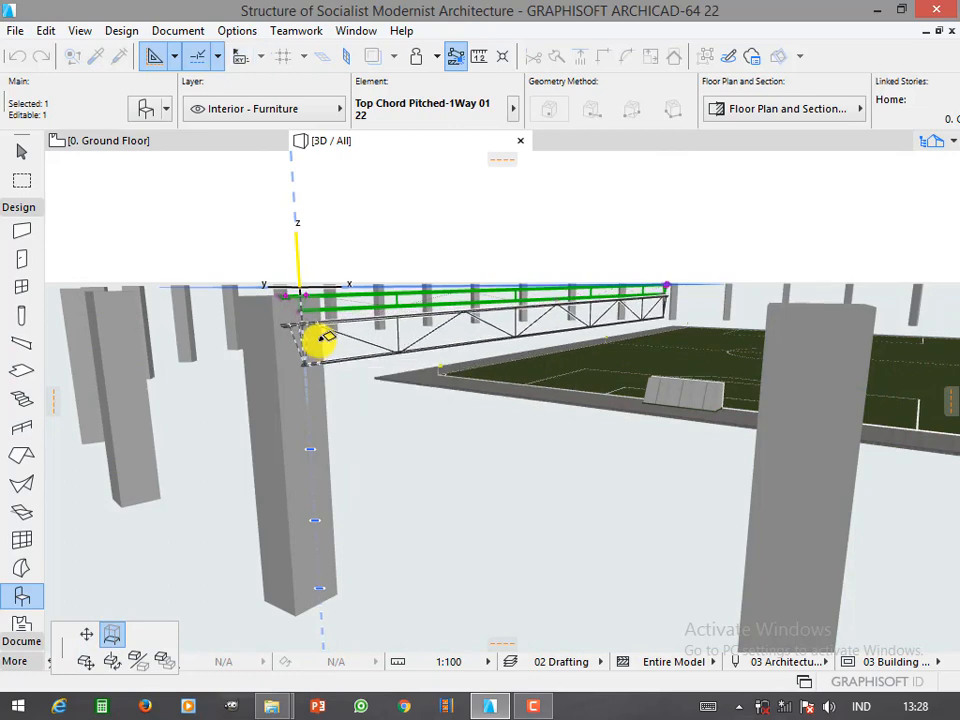
key(Escape)
Open the placed joist's selection settings and examine the profile options for its non-vertical web members
shift+middle_drag(416, 433, 266, 300)
scroll(388, 362, up, 10)
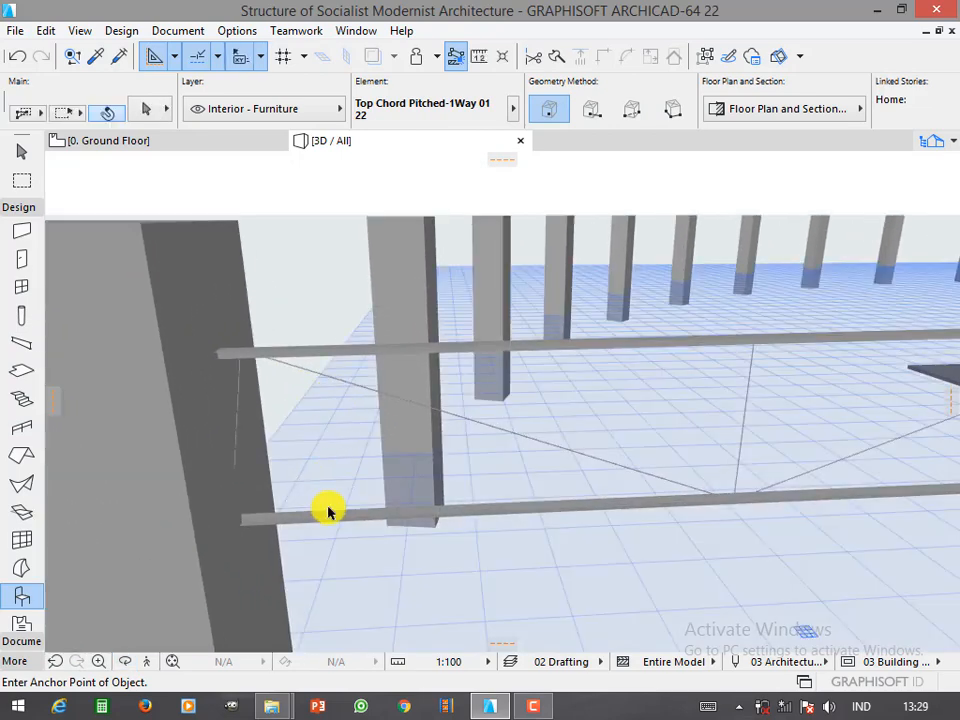
click(336, 511)
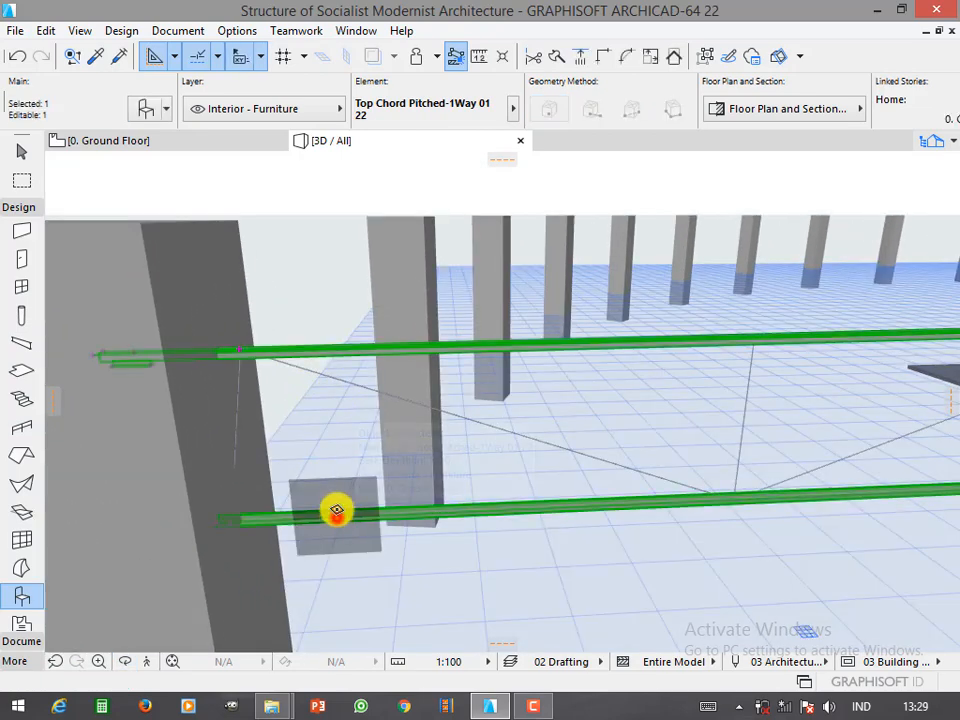
double_click(252, 376)
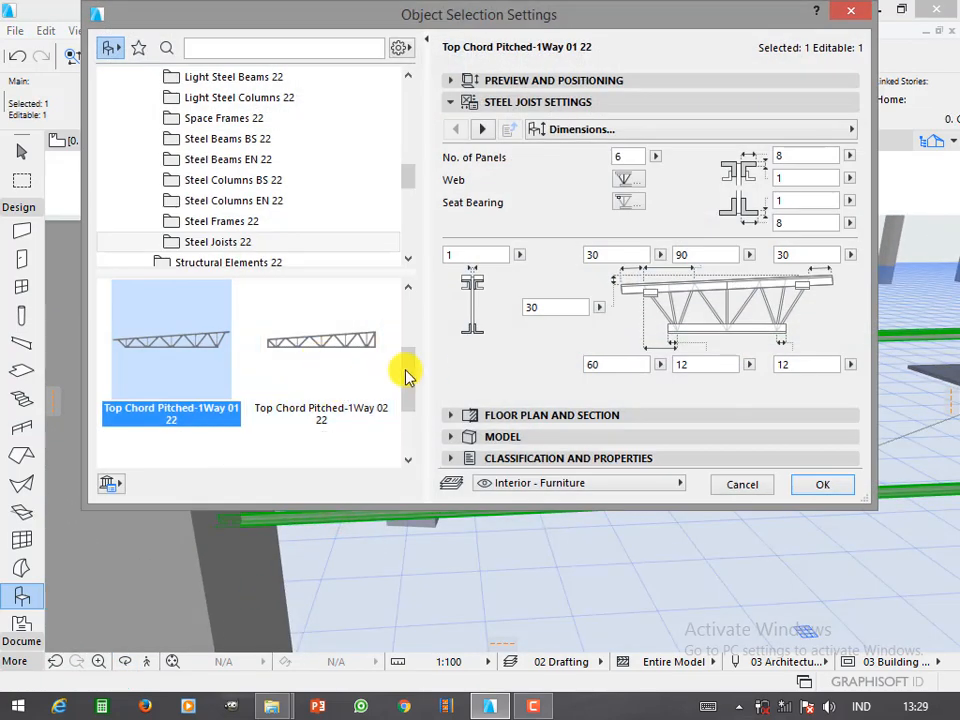
drag(412, 377, 412, 383)
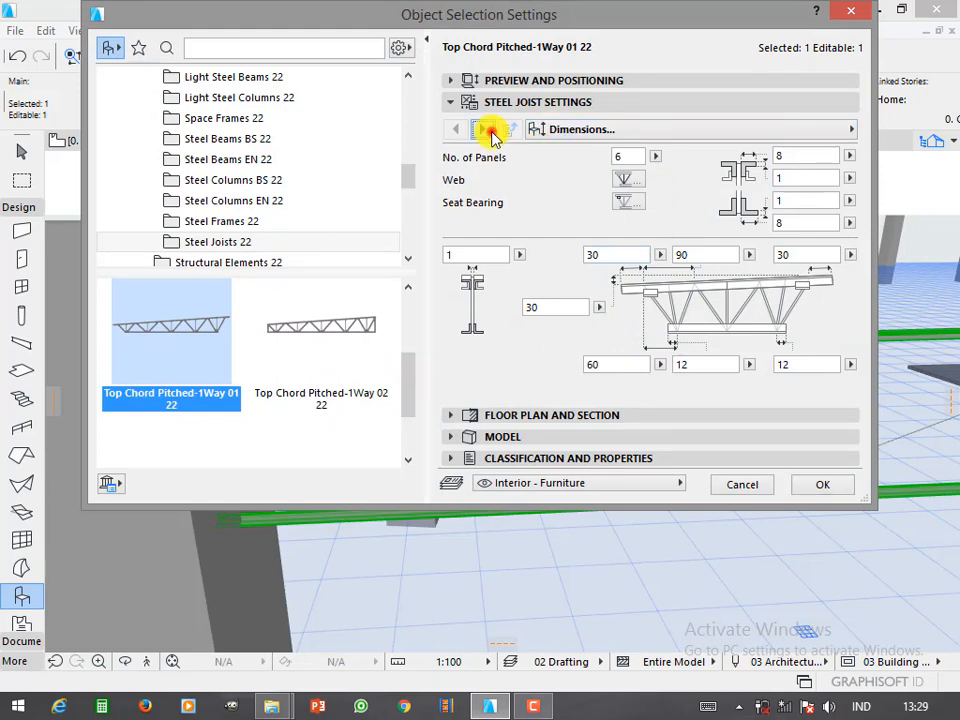
click(492, 135)
click(585, 236)
click(585, 234)
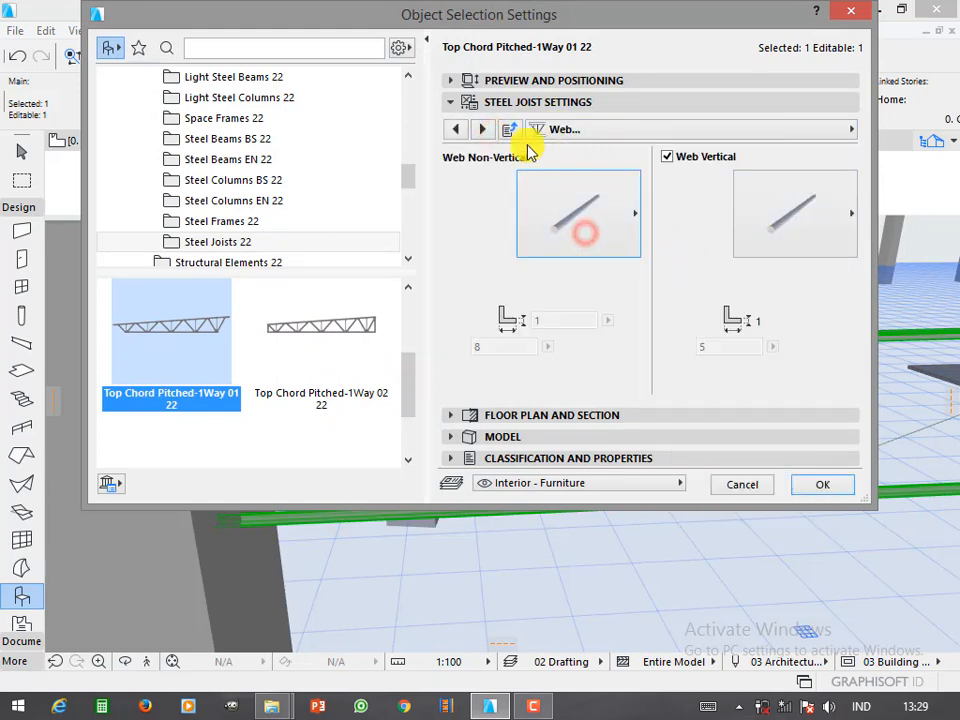
Look through the neighbouring steel joist settings pages and the profile options for the non-vertical and vertical web members
click(482, 129)
click(482, 129)
click(457, 129)
click(457, 129)
click(585, 205)
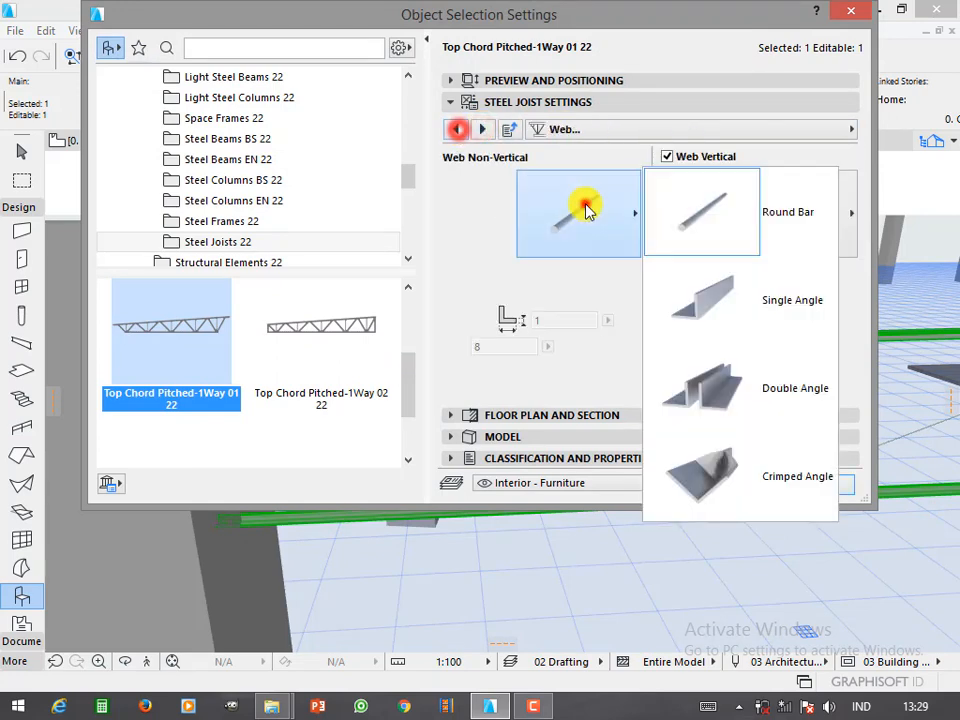
click(549, 257)
click(796, 227)
click(797, 232)
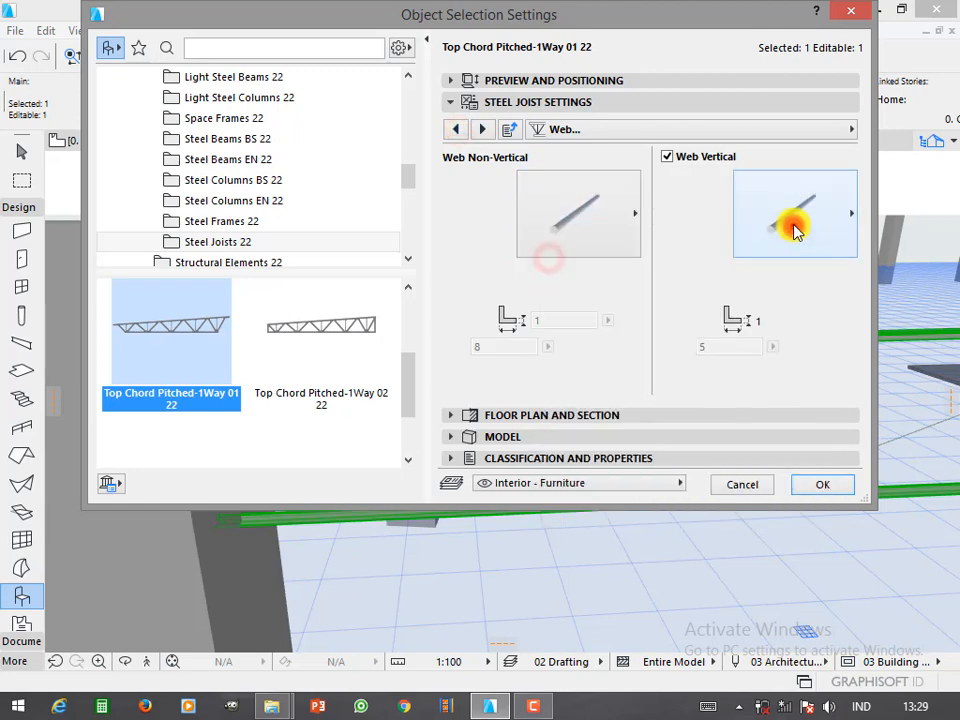
Examine the joist's Seat Bearing and Dimensions settings and accept the dialog without changing any values
click(628, 131)
click(343, 176)
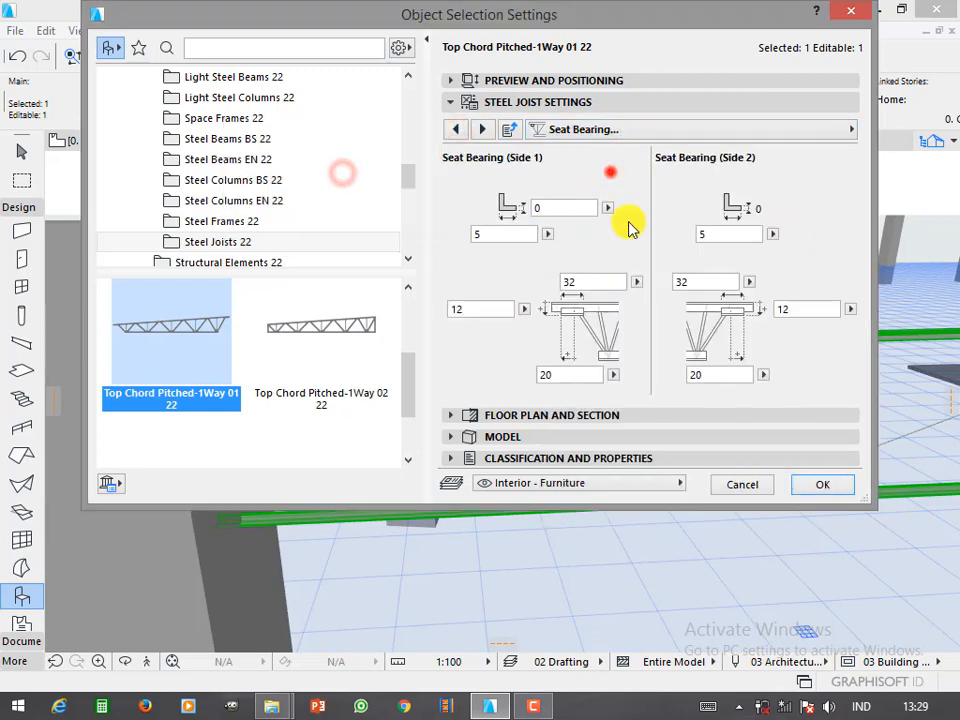
click(456, 130)
click(456, 131)
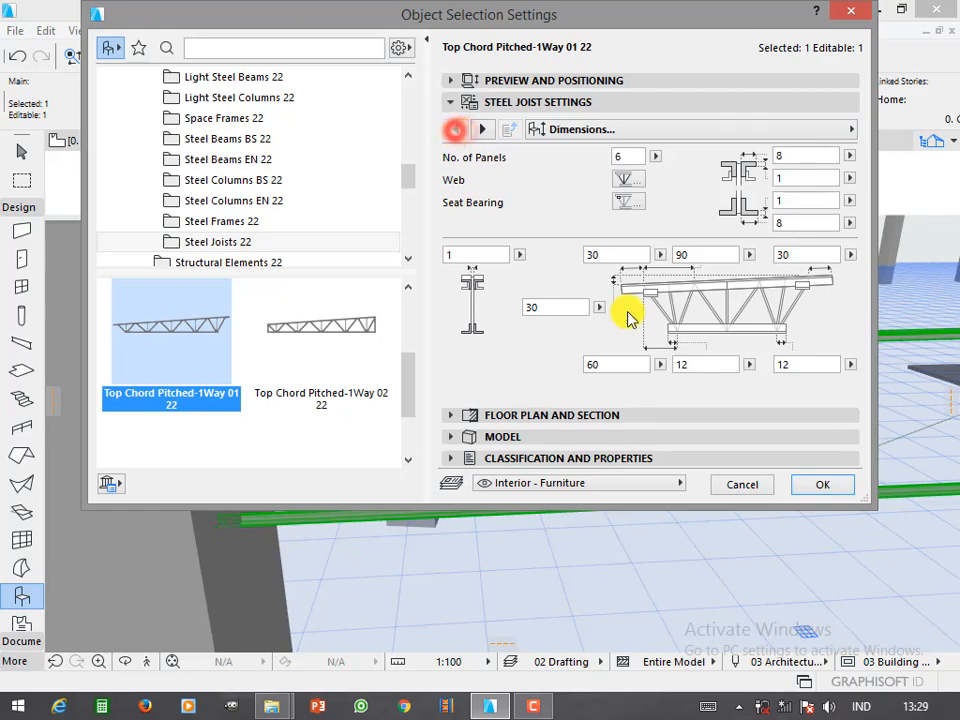
click(833, 489)
Try to stretch the joist's height and the distance between its chords at its field-side end
scroll(133, 366, down, 6)
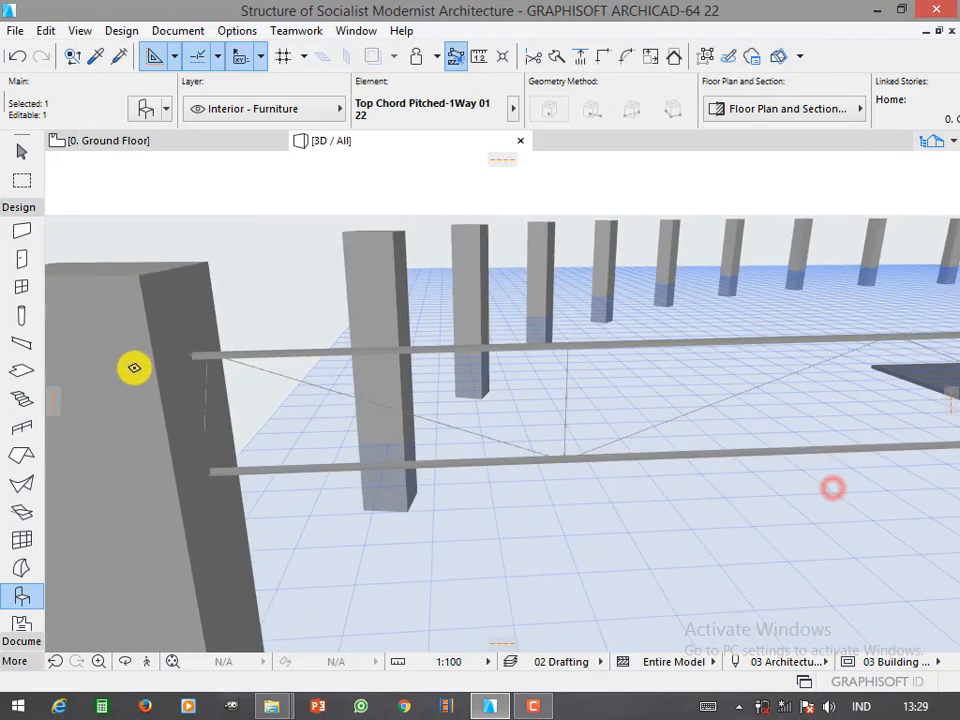
scroll(619, 369, up, 3)
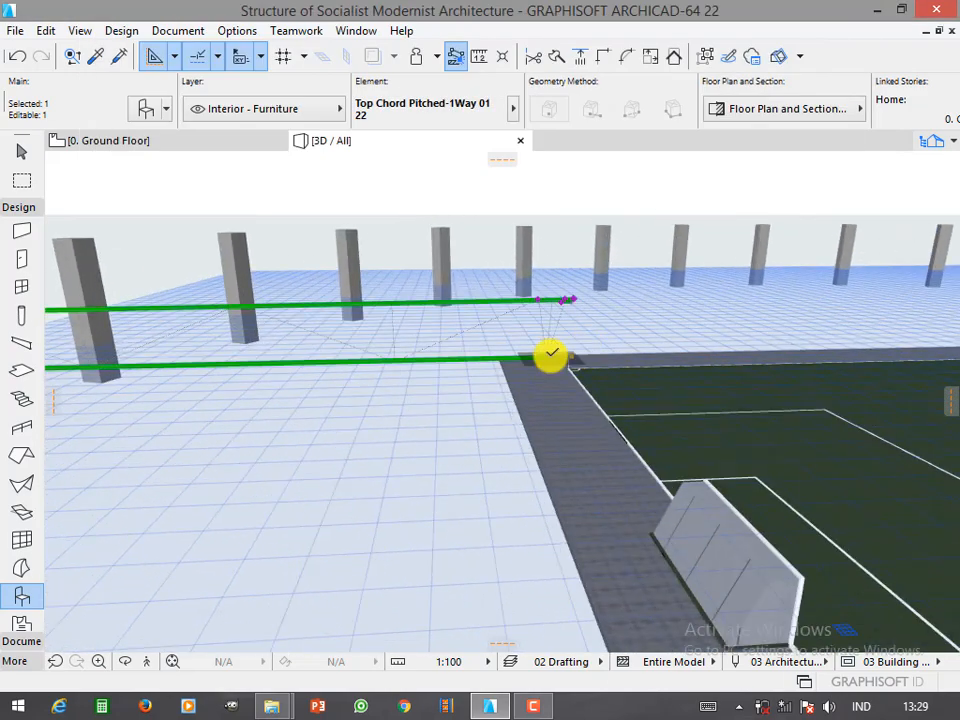
click(549, 356)
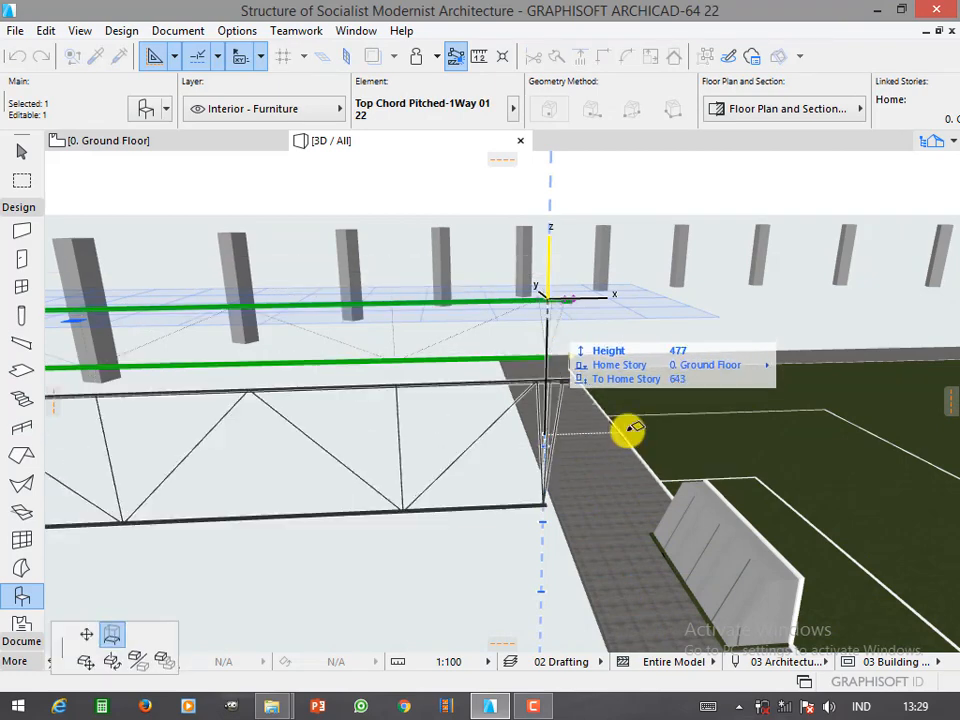
click(84, 635)
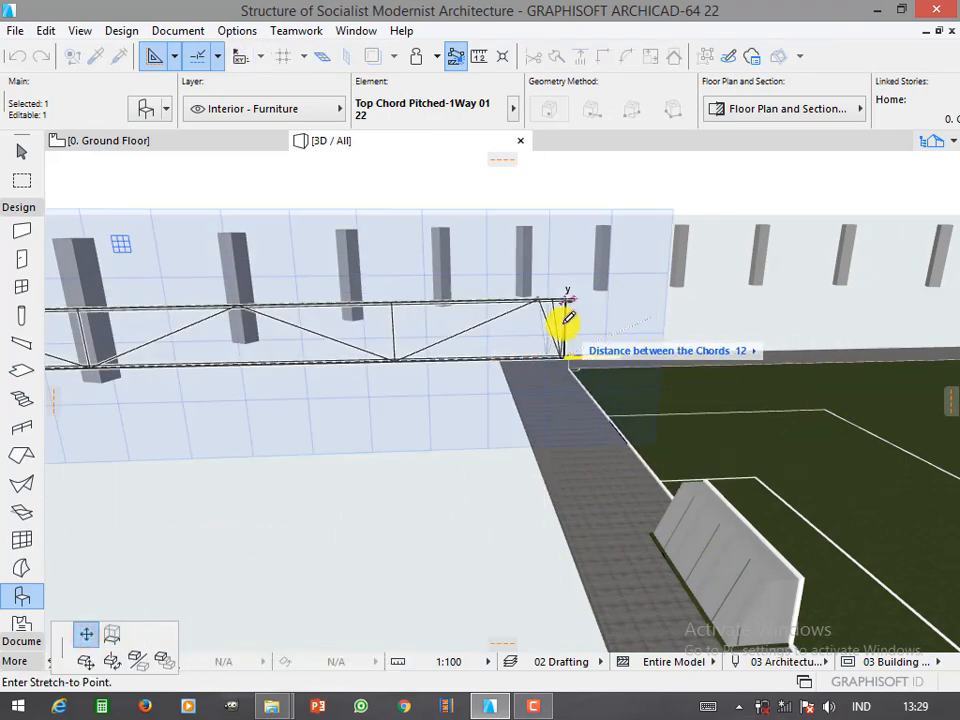
click(467, 293)
middle_drag(541, 369, 629, 334)
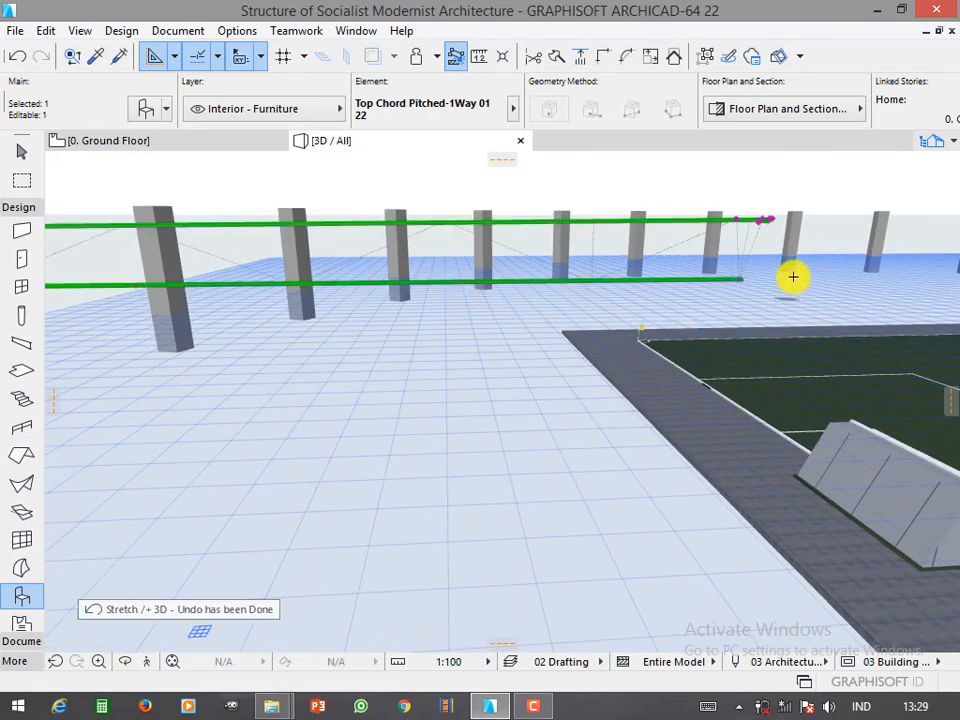
click(737, 218)
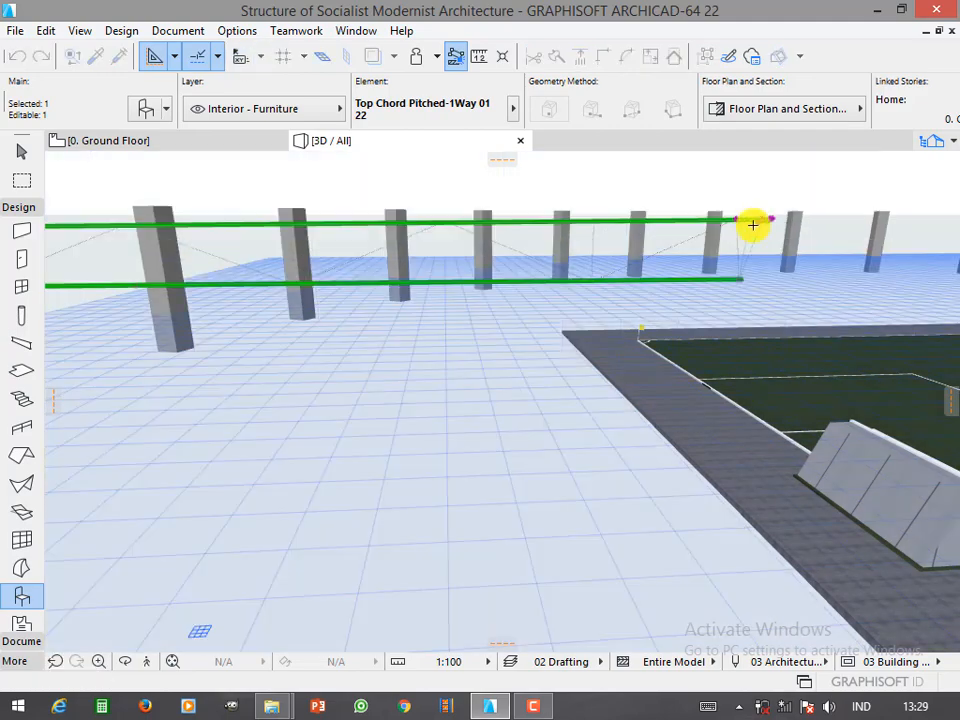
click(762, 220)
click(778, 217)
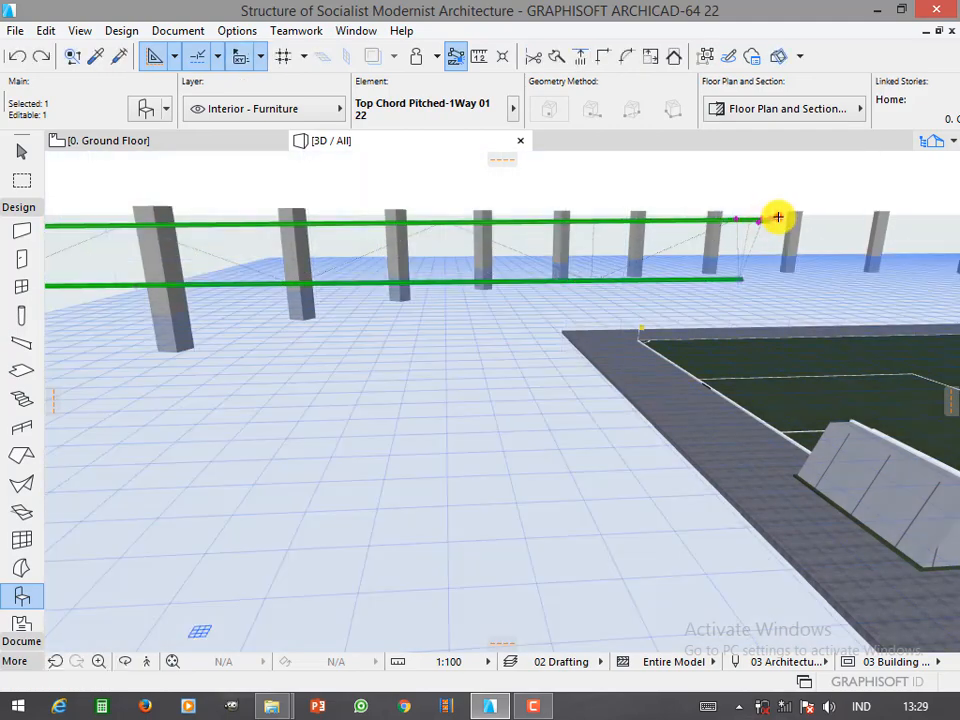
key(Escape)
scroll(807, 266, down, 1)
scroll(807, 266, down, 2)
Try to adjust the joist's end panel length at the column by stretching its top chord
shift+click(211, 285)
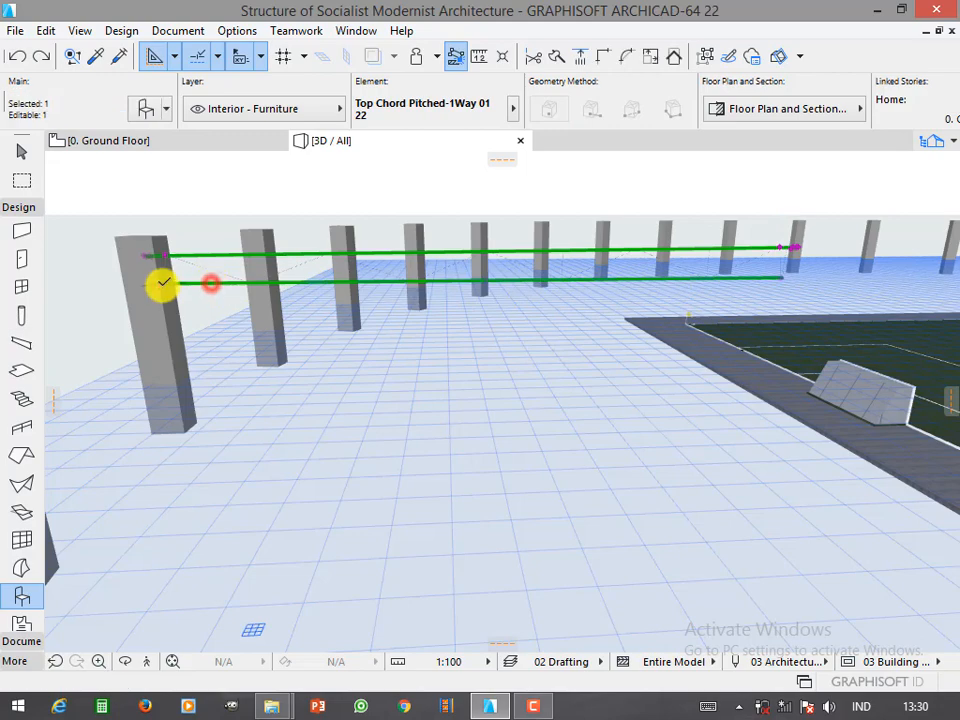
click(162, 284)
key(Escape)
click(163, 253)
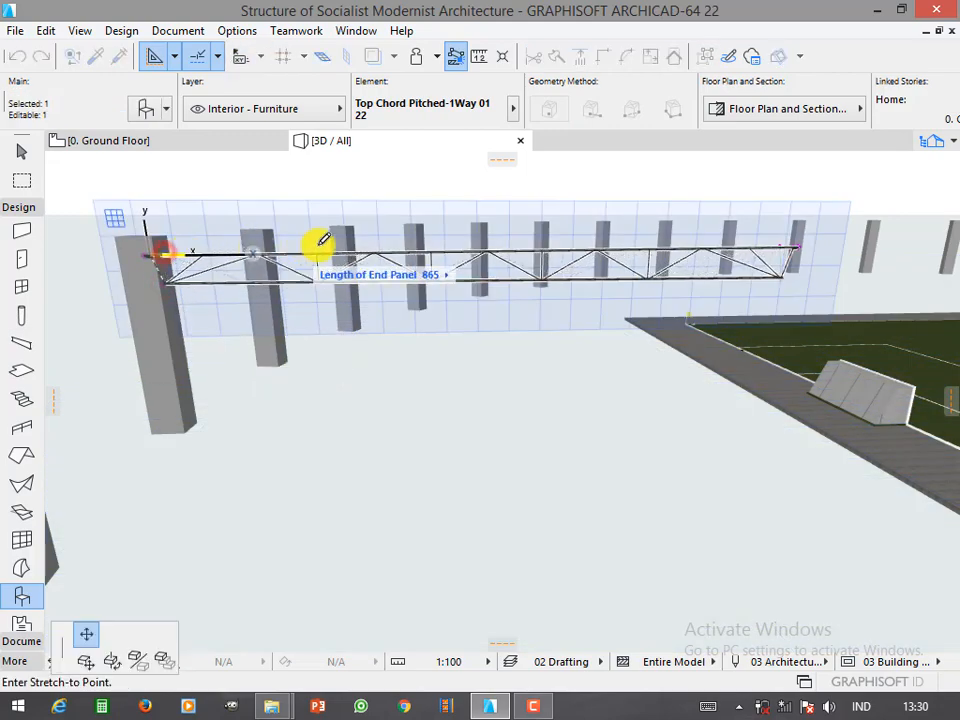
click(190, 257)
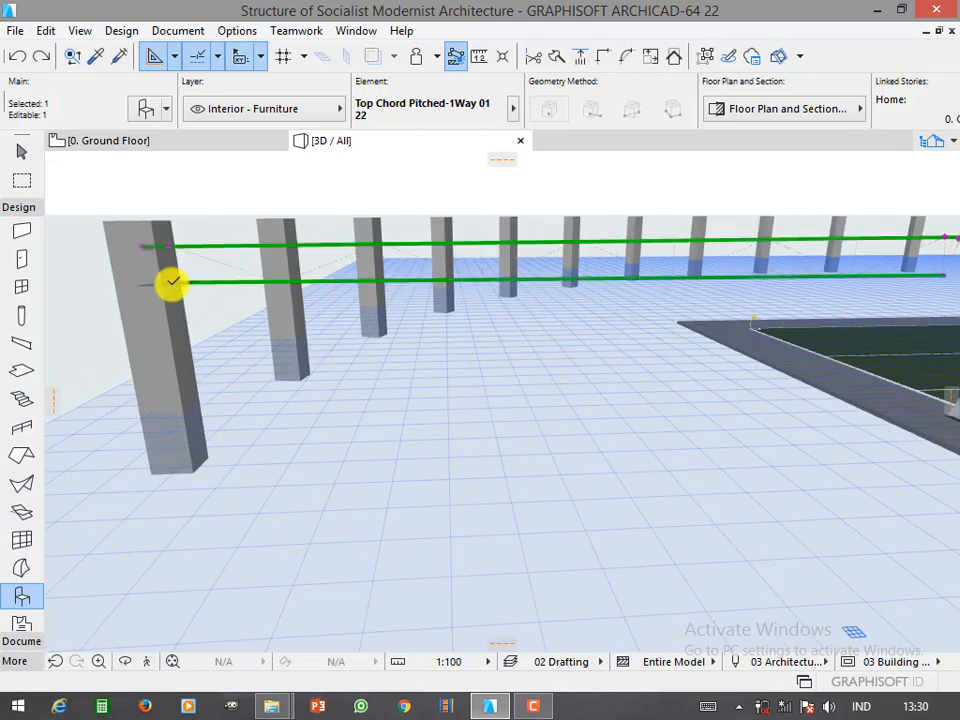
click(168, 283)
key(Escape)
Set the dimension at the joist's bottom chord end to 30 and change the joist to Parallel Chords 01 22
key(ctrl+t)
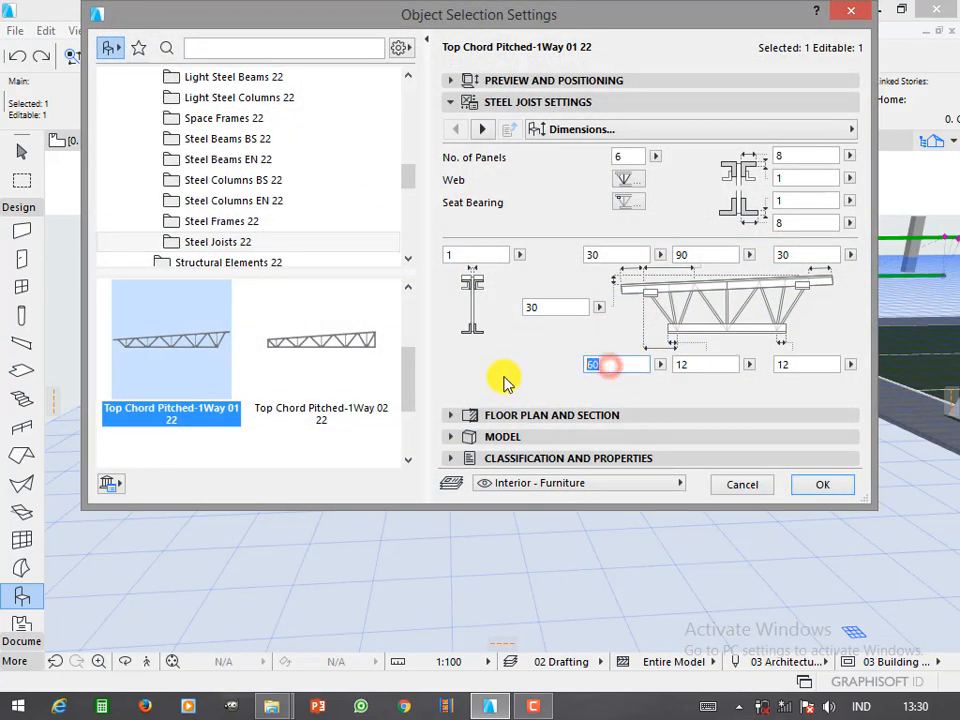
key(Return)
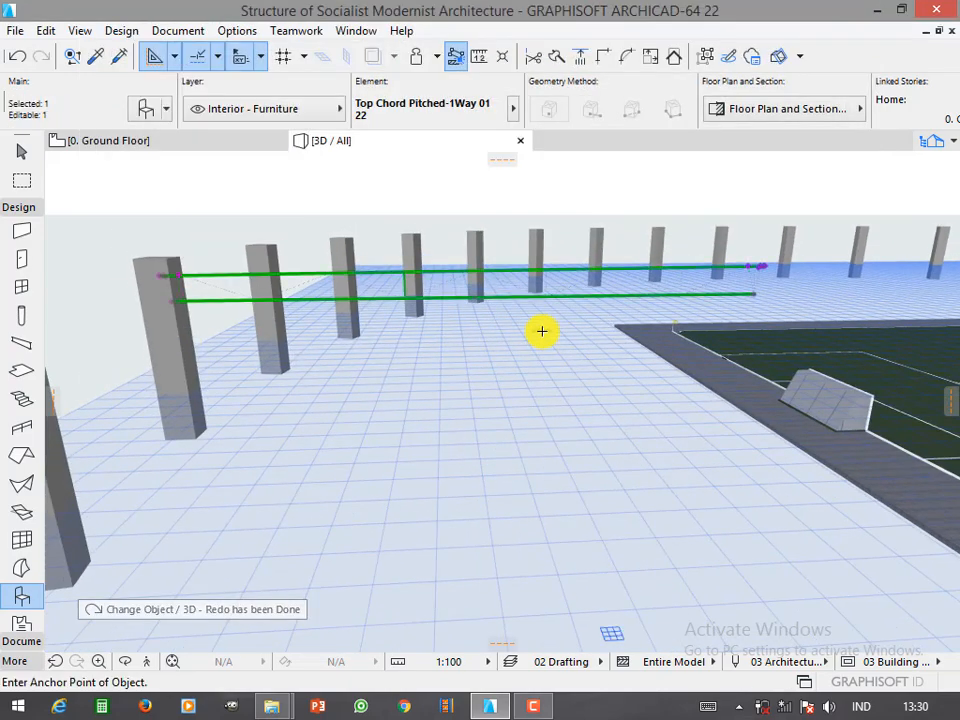
key(ctrl+t)
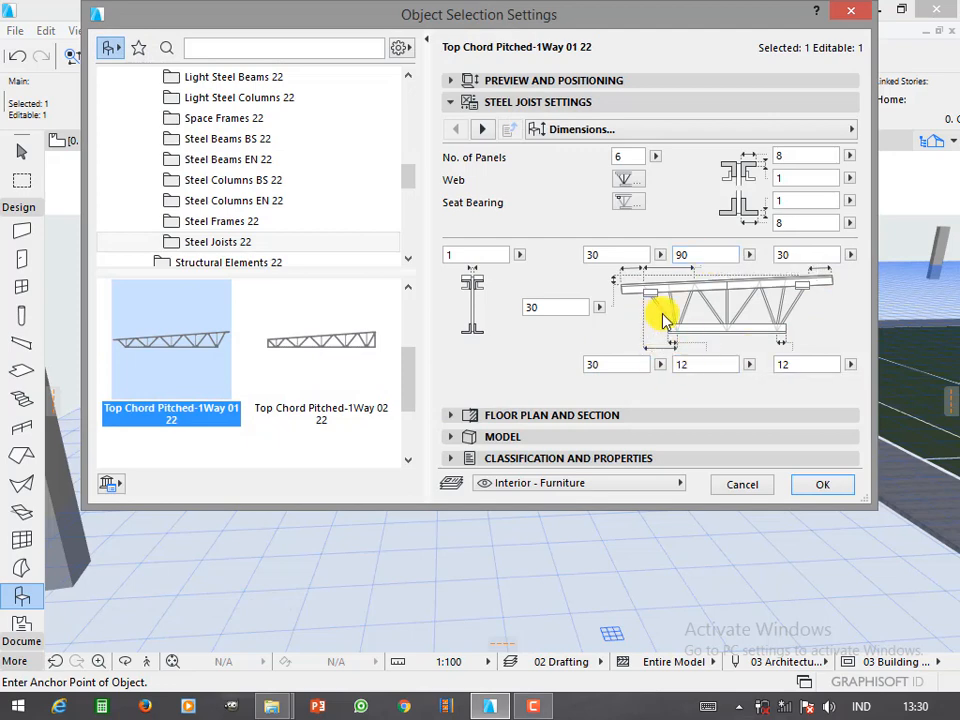
drag(407, 377, 412, 326)
click(203, 342)
click(810, 485)
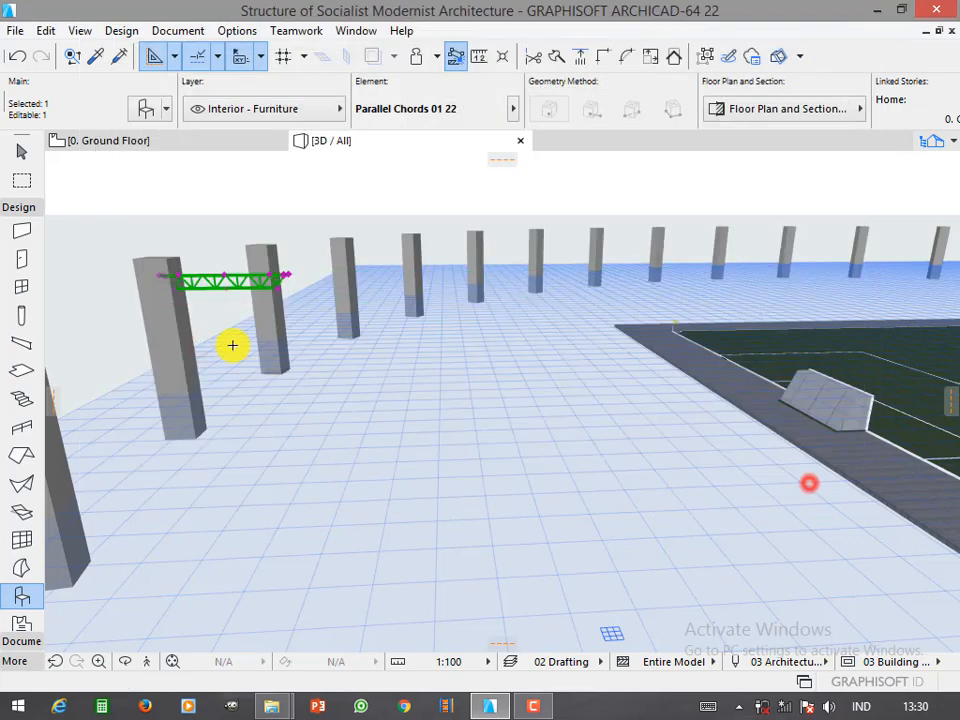
Change the joist to Parallel Chords 02 22 and try stretching its beam length from the bottom chord end
scroll(204, 277, up, 4)
key(ctrl+t)
click(294, 330)
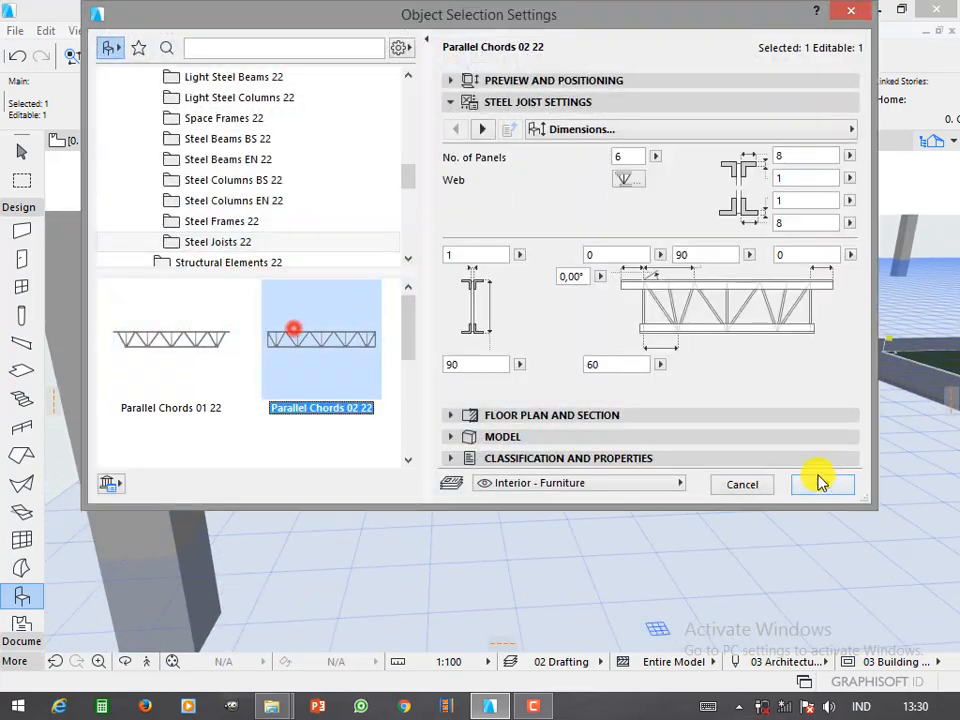
click(820, 482)
click(420, 291)
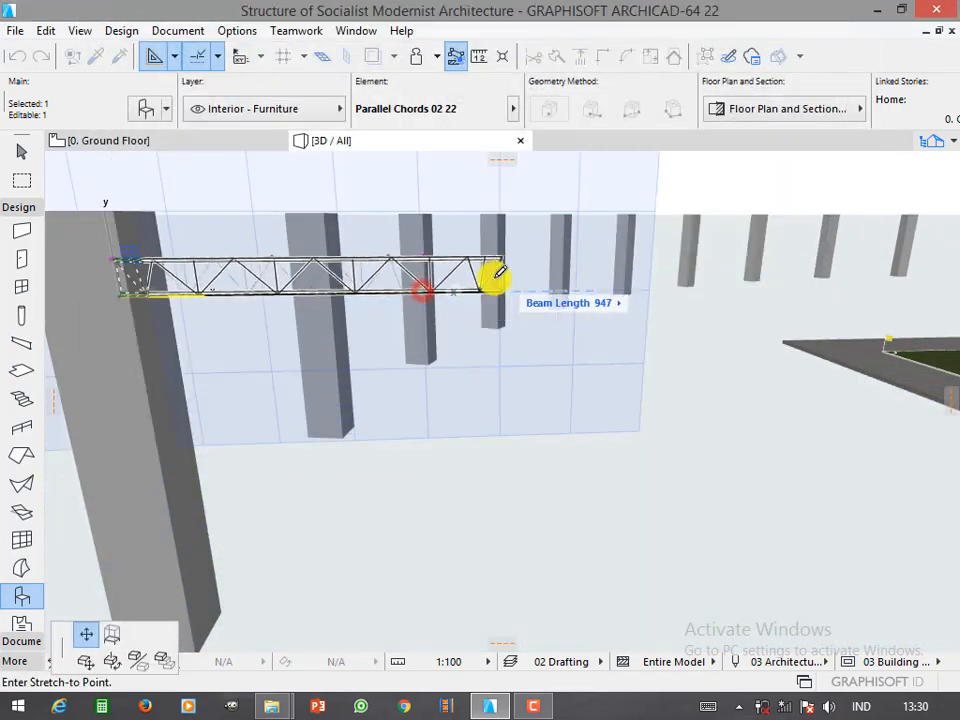
click(438, 403)
Switch the selected joist to the Top Chord Pitched-1Way 02 22 type
key(ctrl+t)
drag(410, 320, 407, 381)
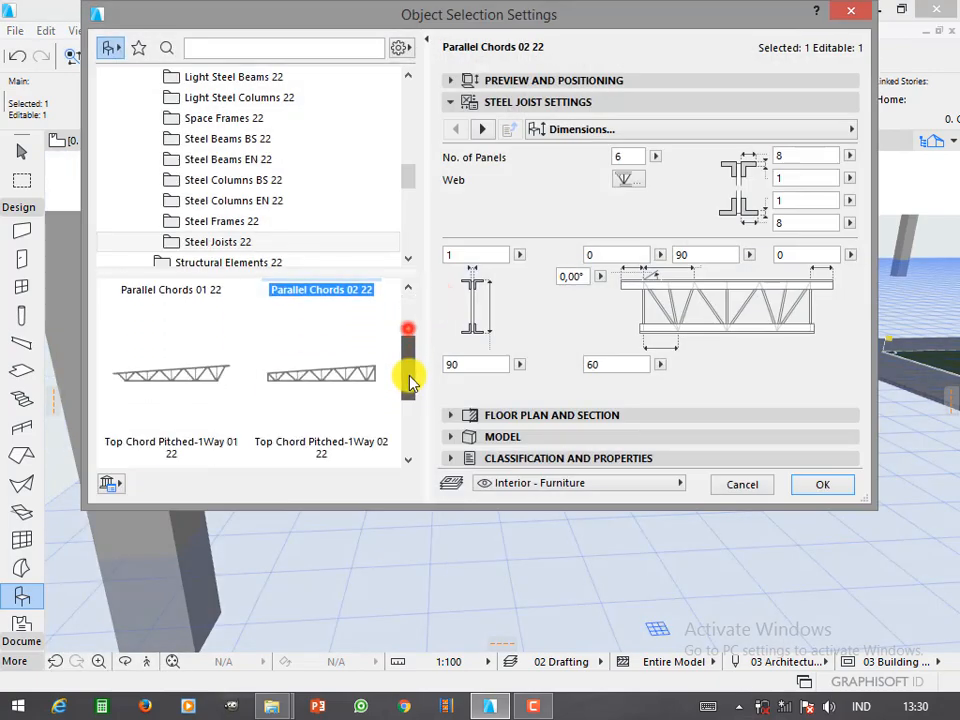
click(334, 367)
click(818, 484)
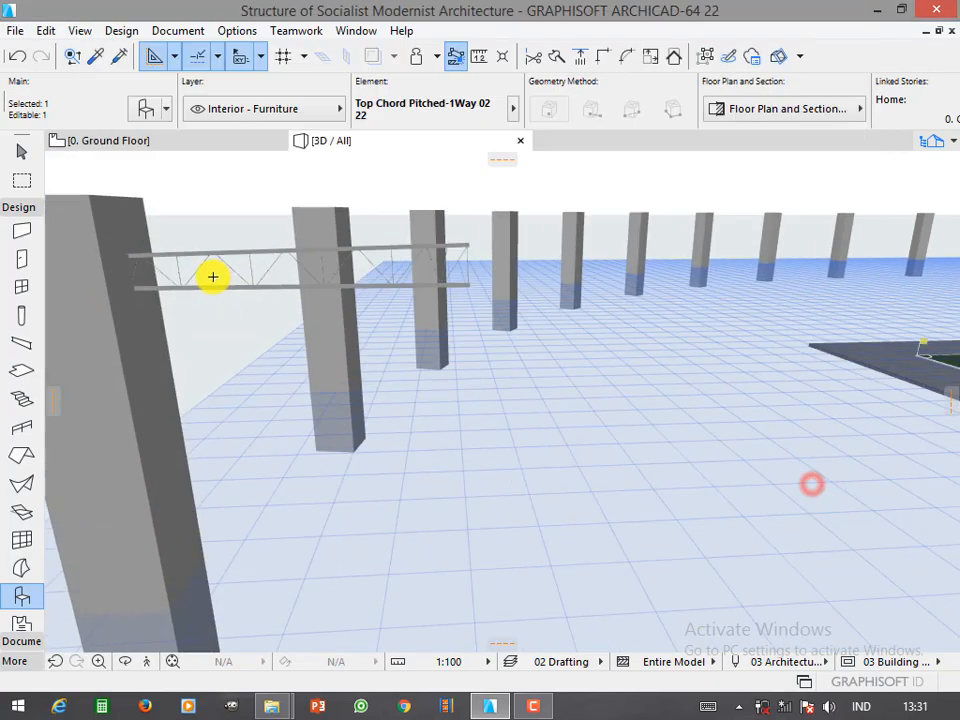
Try stretching the pitched joist's end panel length and base length from its chord ends
click(433, 248)
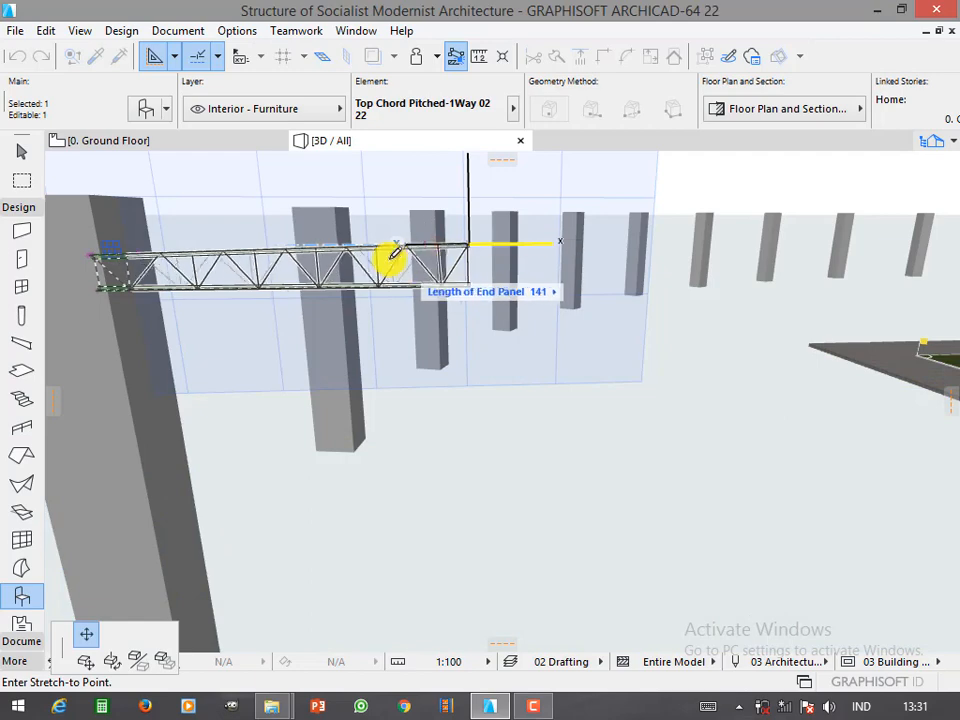
key(Escape)
click(469, 287)
key(Escape)
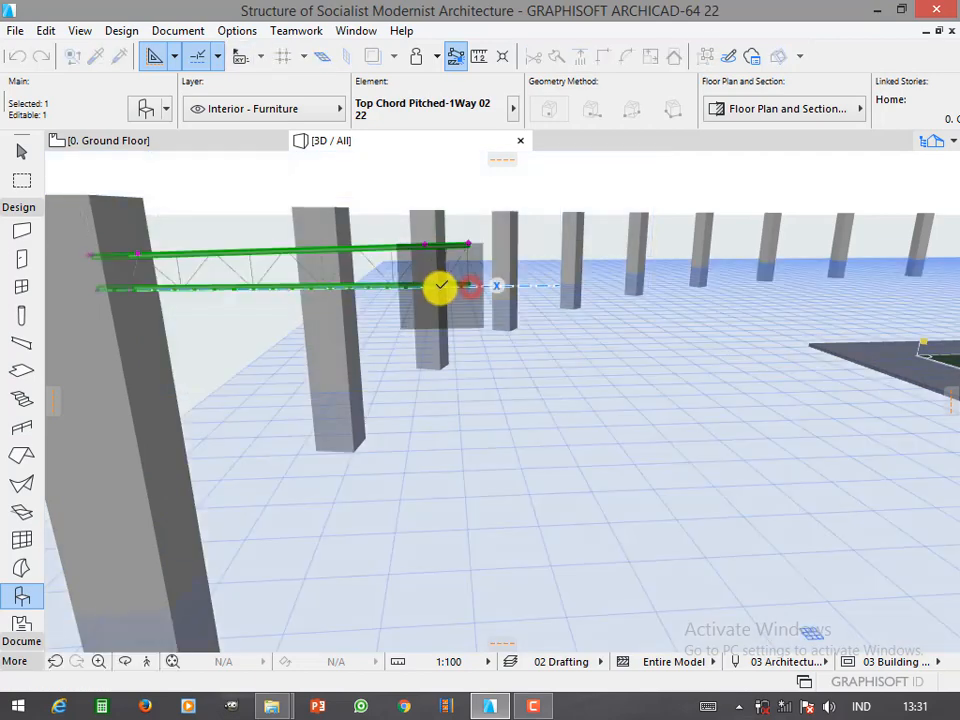
click(439, 287)
key(Escape)
click(92, 290)
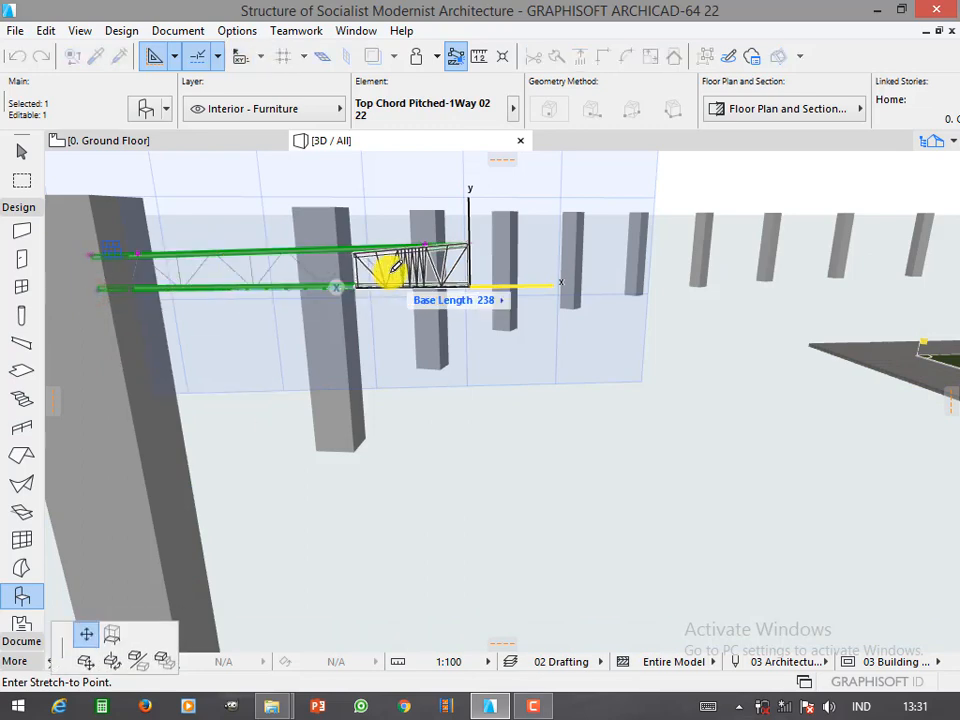
key(Escape)
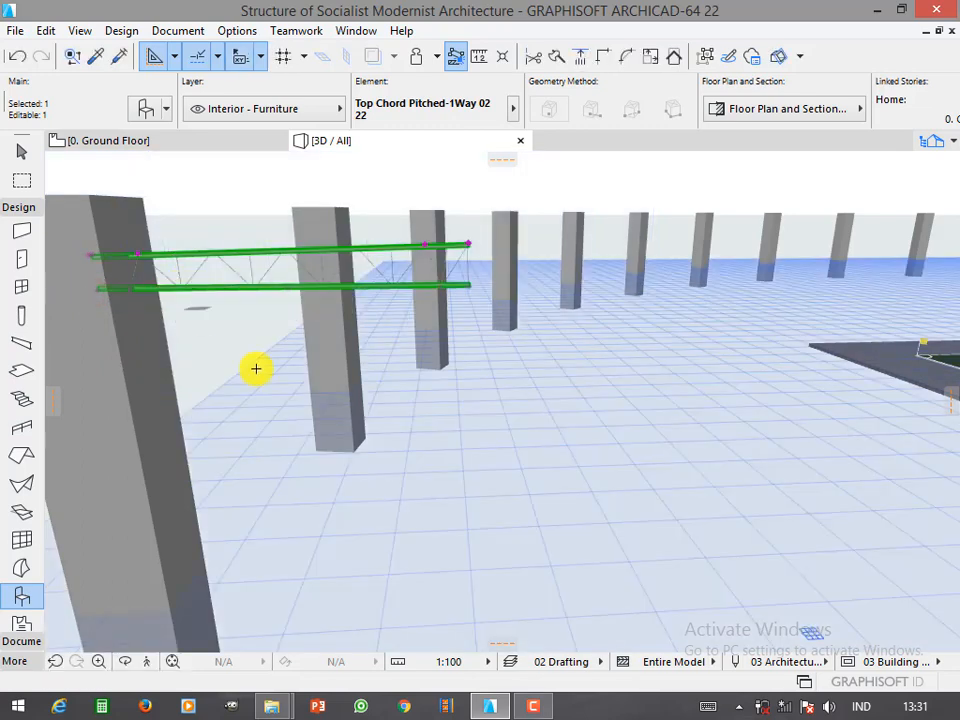
Try to stretch the joist's top chord at the column end
scroll(288, 254, down, 2)
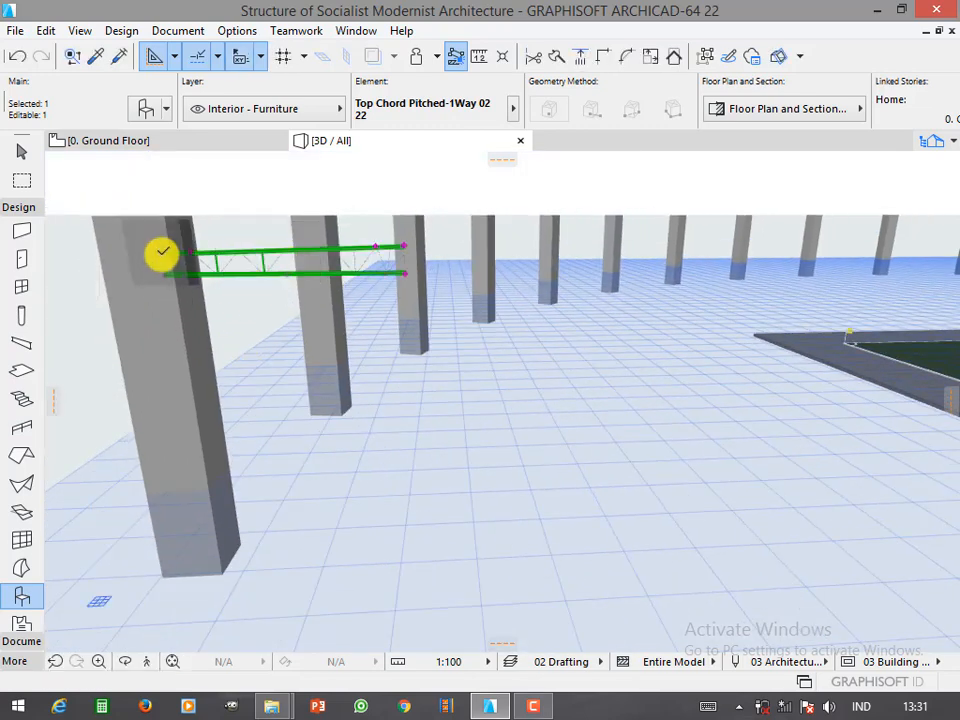
click(162, 252)
click(187, 252)
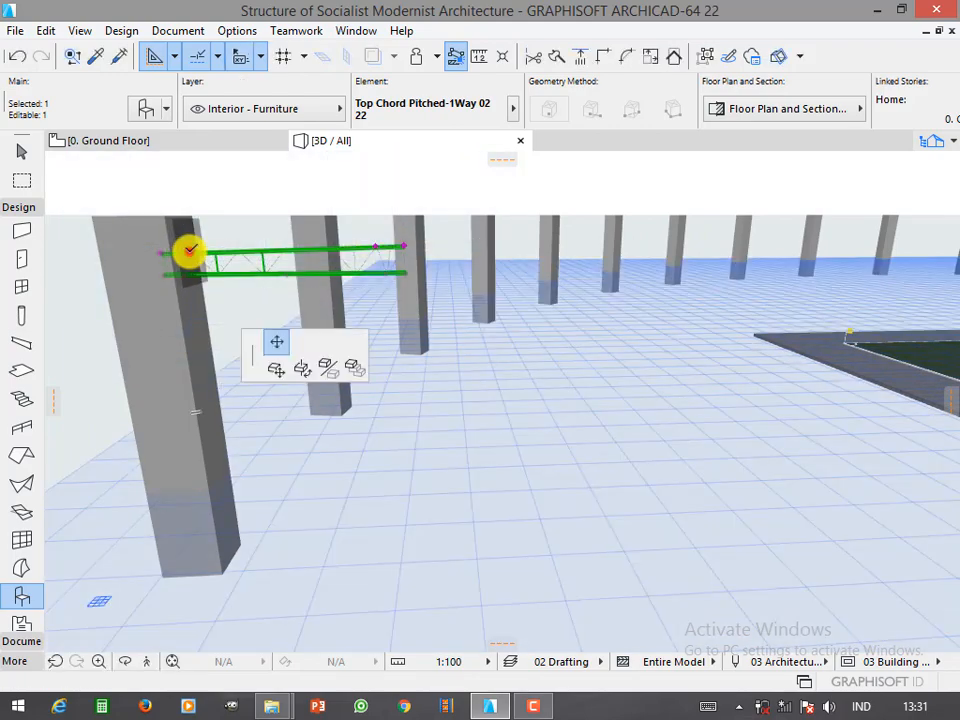
click(187, 192)
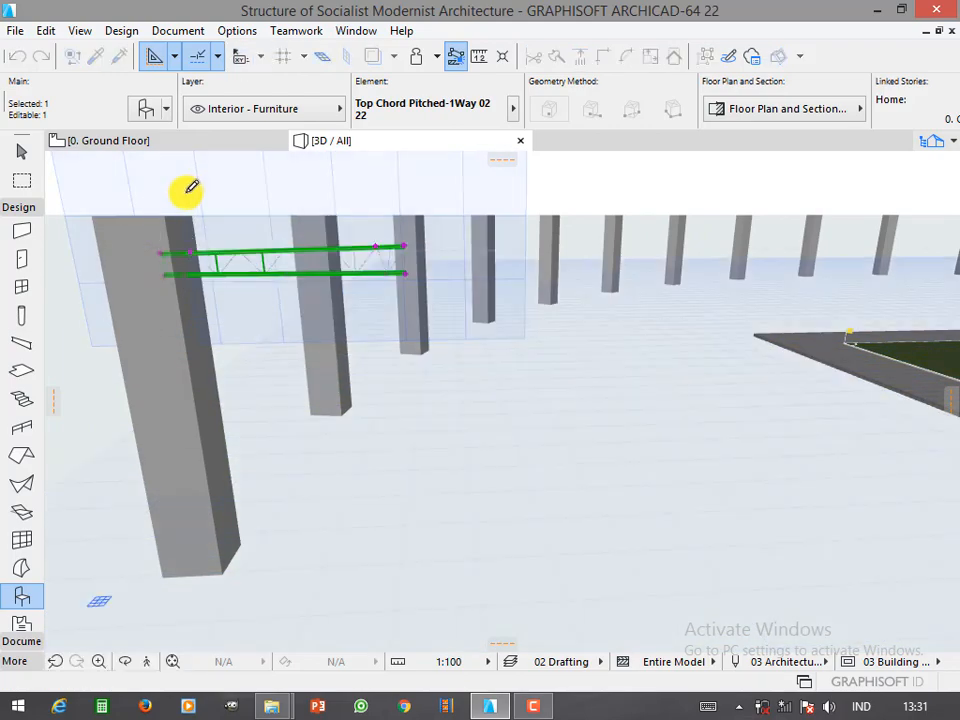
click(283, 394)
Remove the trial joist from the column and show the column in the Ground Floor plan
scroll(233, 238, up, 3)
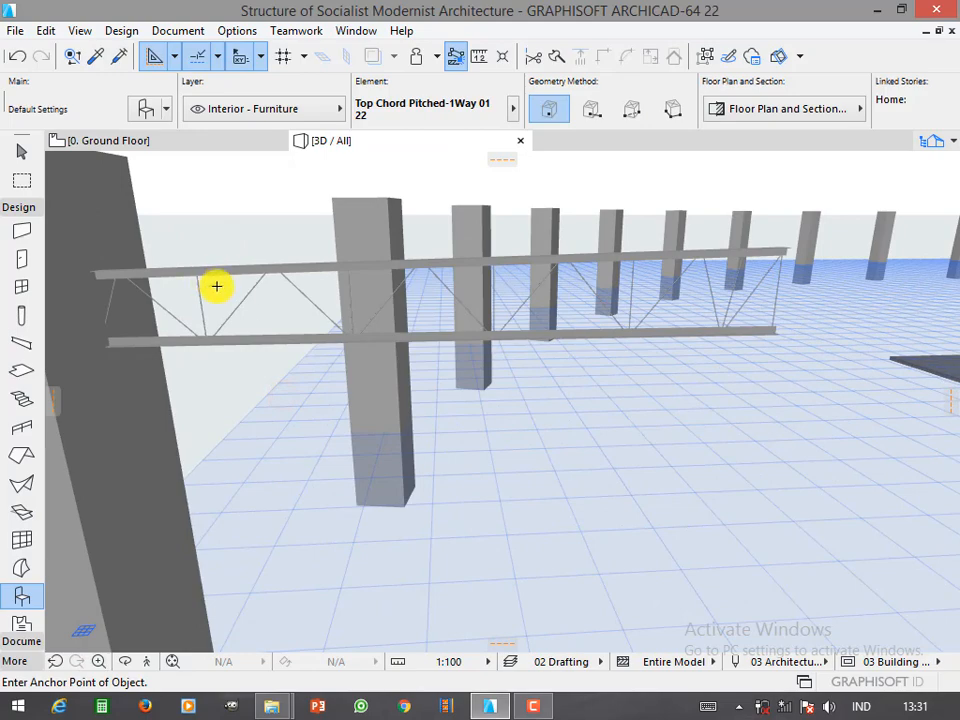
key(F2)
scroll(305, 342, up, 5)
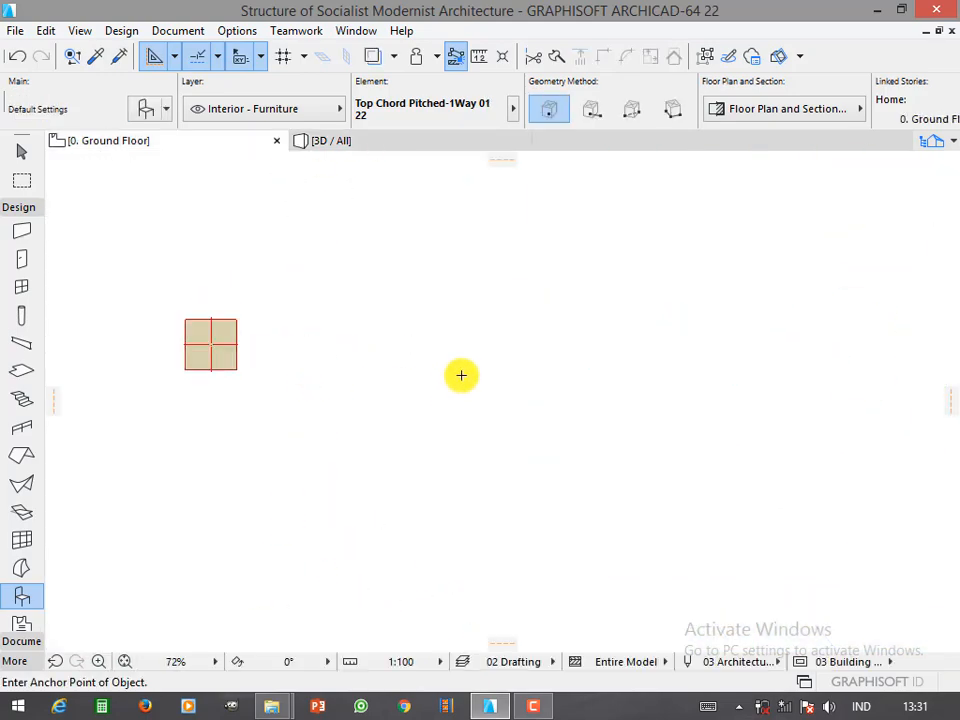
Place a Top Chord Pitched-1Way 01 22 joist at the column in the Ground Floor plan and check it in 3D
double_click(22, 596)
key(Return)
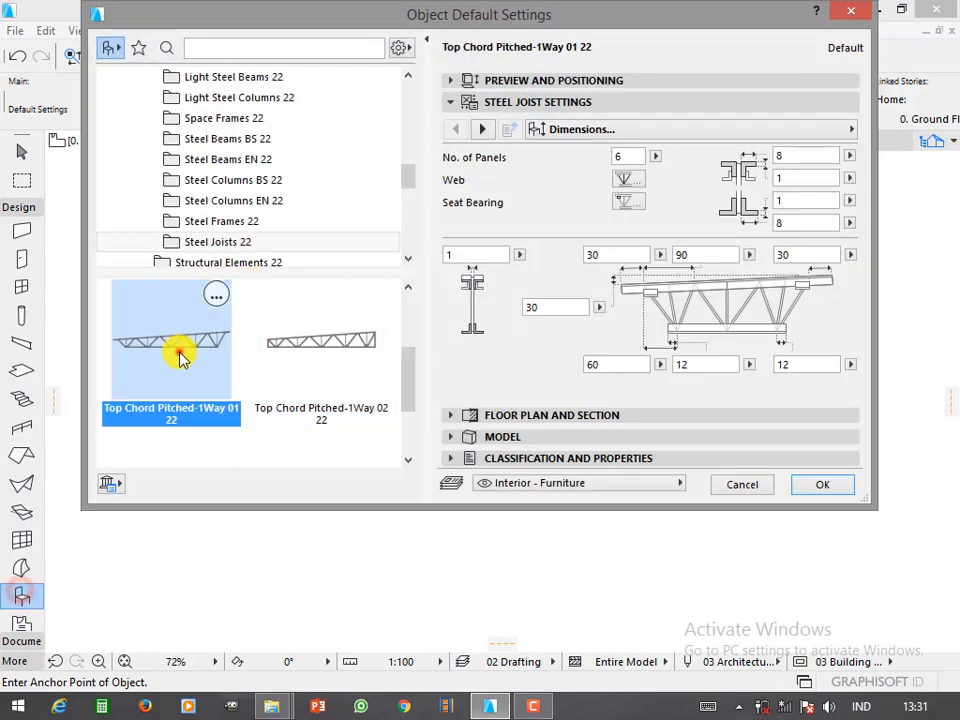
click(180, 353)
drag(407, 359, 431, 326)
click(836, 484)
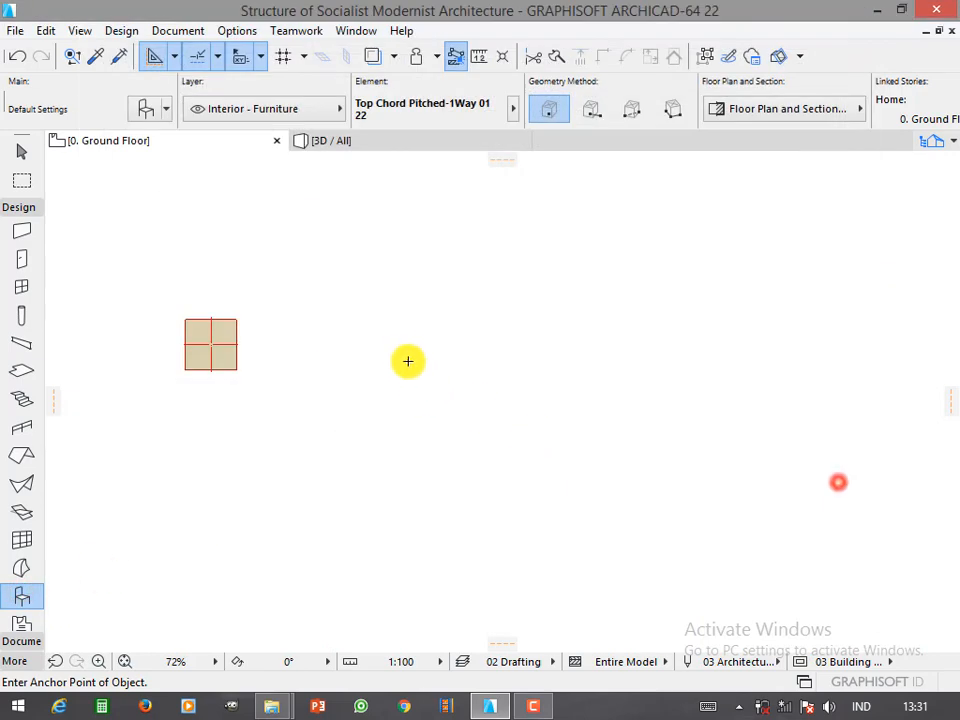
click(404, 353)
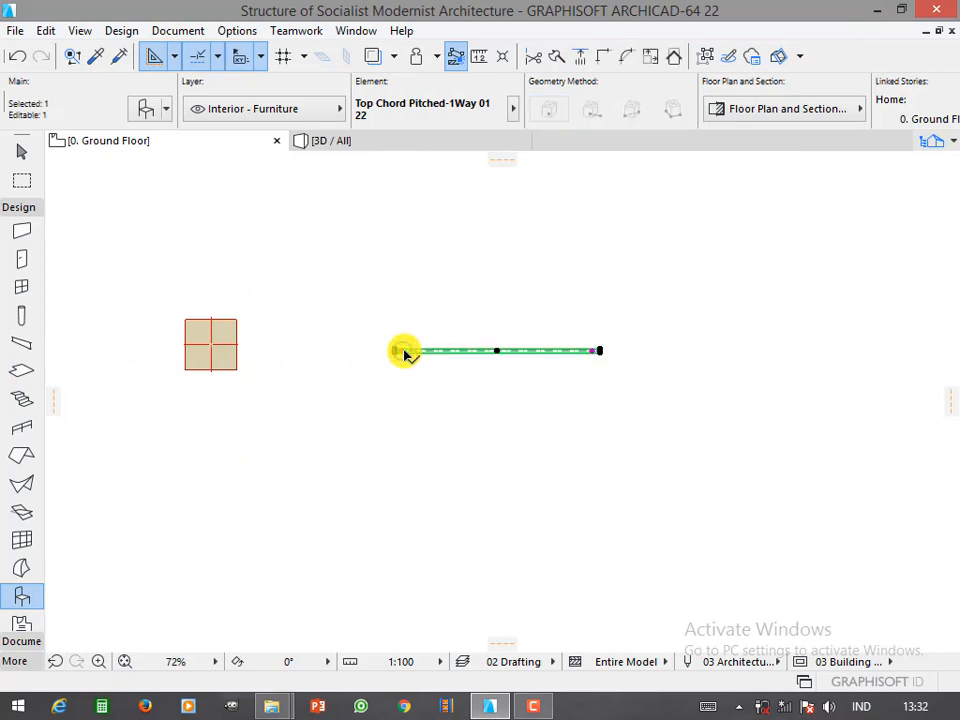
click(214, 346)
click(321, 143)
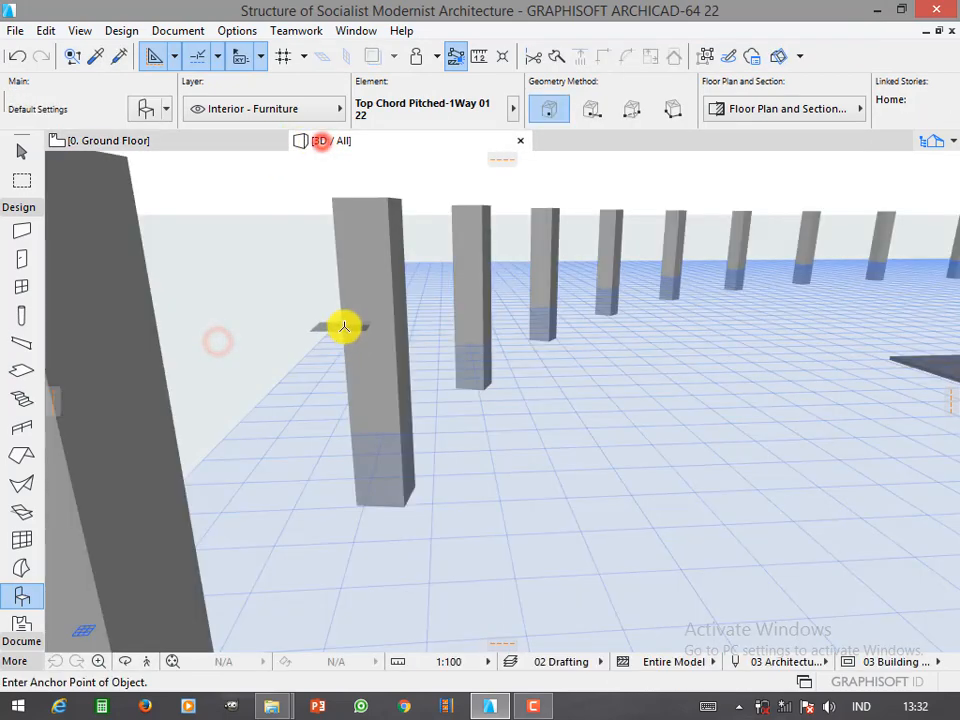
scroll(300, 324, down, 3)
scroll(326, 470, up, 4)
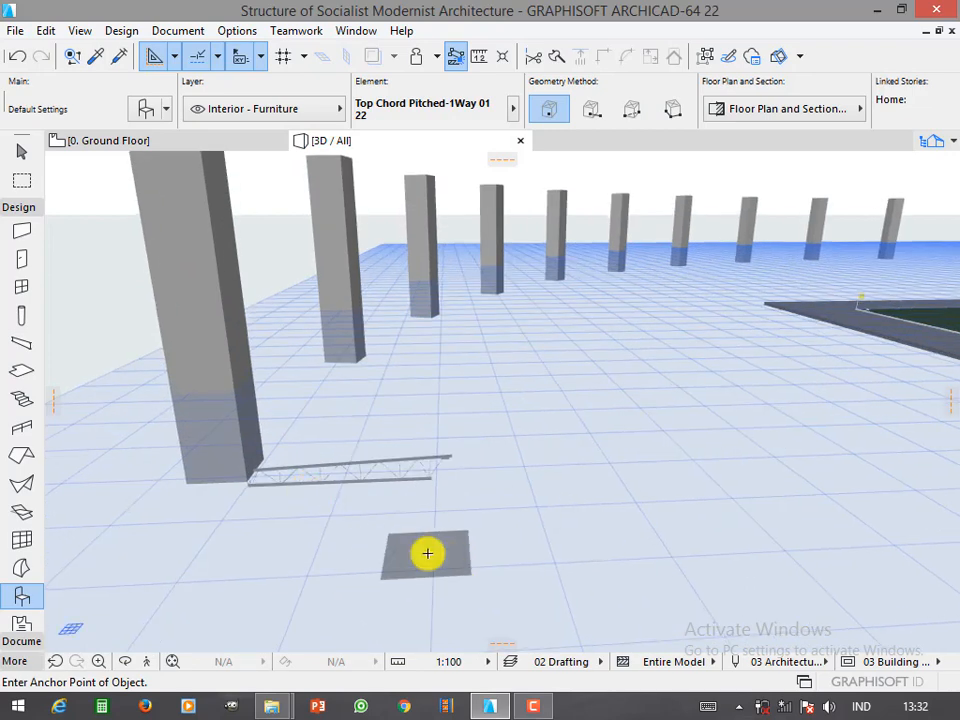
Mirror the joist across a vertical axis in plan and move its end onto the column's field-side face
key(F2)
key(ctrl+m)
click(391, 384)
click(379, 312)
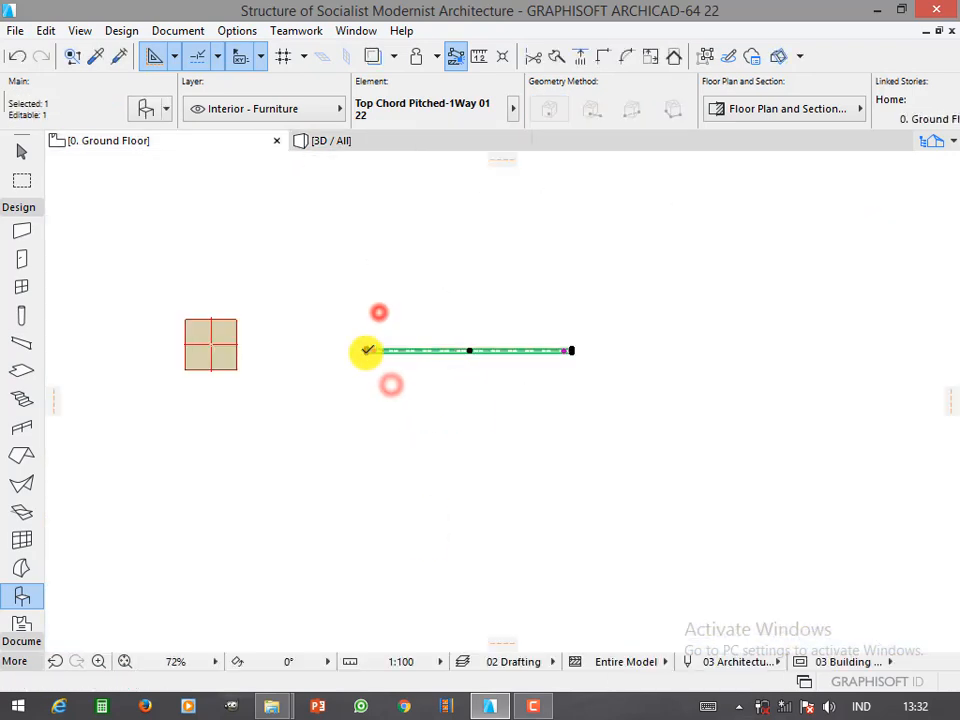
key(ctrl+d)
click(366, 351)
click(239, 316)
Move the joist along the column's field-side face in plan until its long edge meets the column's lower corner
scroll(237, 355, up, 5)
key(ctrl+d)
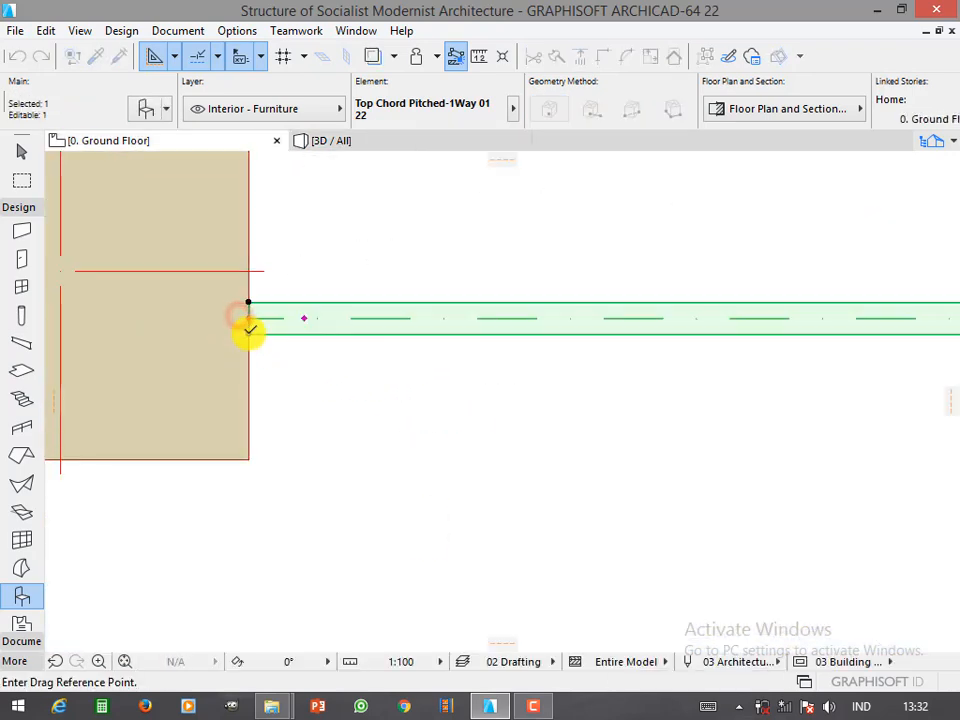
click(248, 339)
click(249, 334)
click(249, 334)
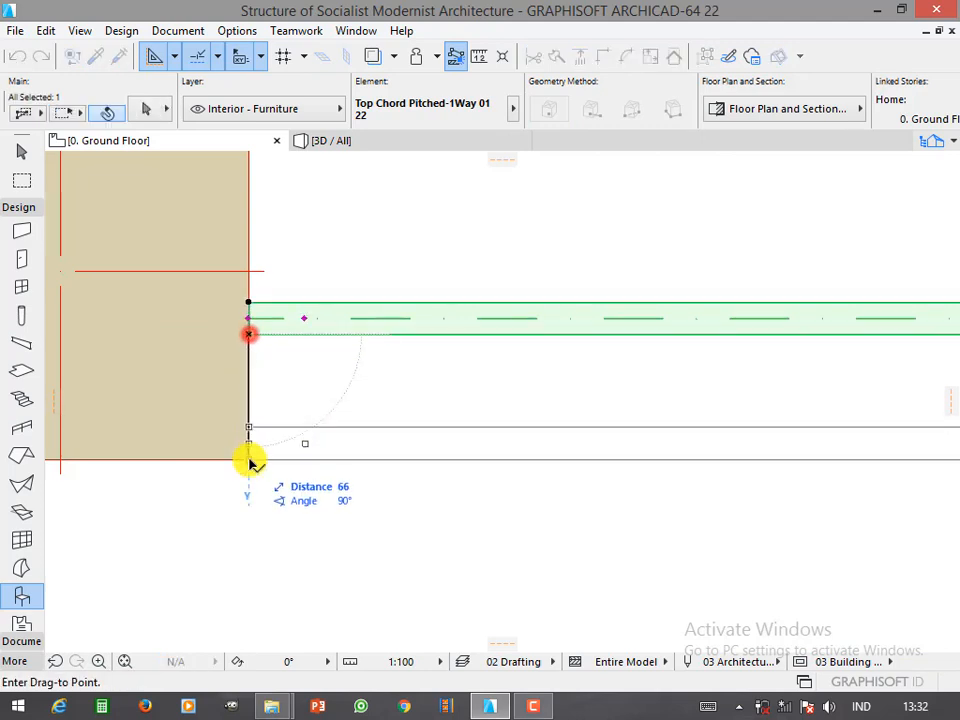
click(249, 457)
Copy the joist up the same column face so the duplicate lines up with the column's upper corner
scroll(240, 462, down, 4)
click(228, 457)
key(ctrl)
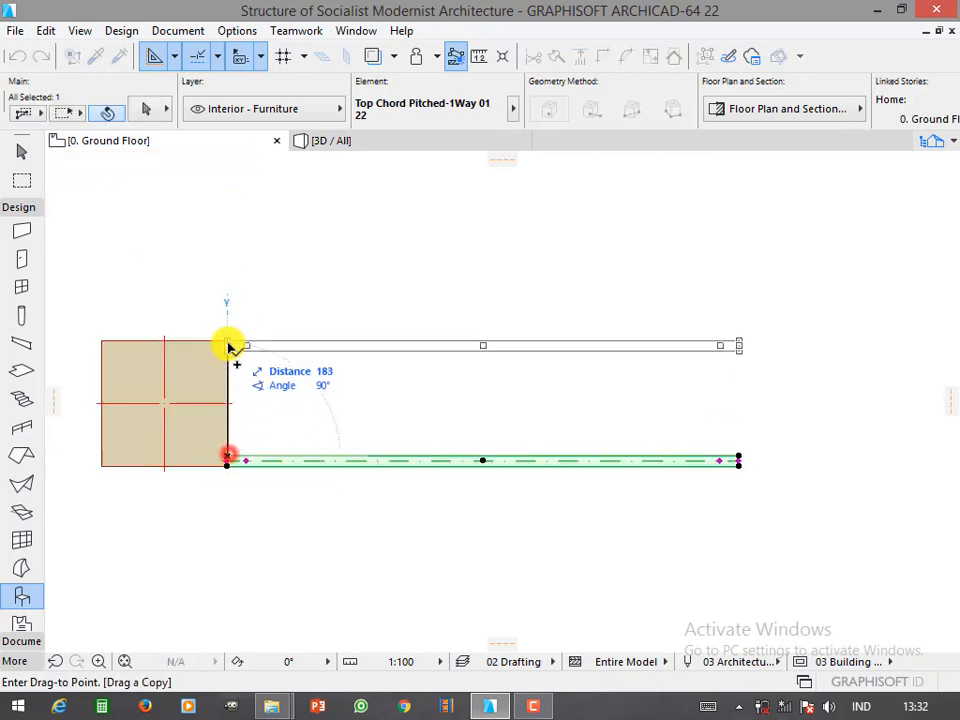
click(227, 342)
Try lengthening both joists toward the field by increasing their Chord Extension (Side 1)
shift+click(355, 288)
shift+click(416, 509)
click(425, 407)
scroll(425, 407, down, 3)
shift+click(344, 288)
click(472, 418)
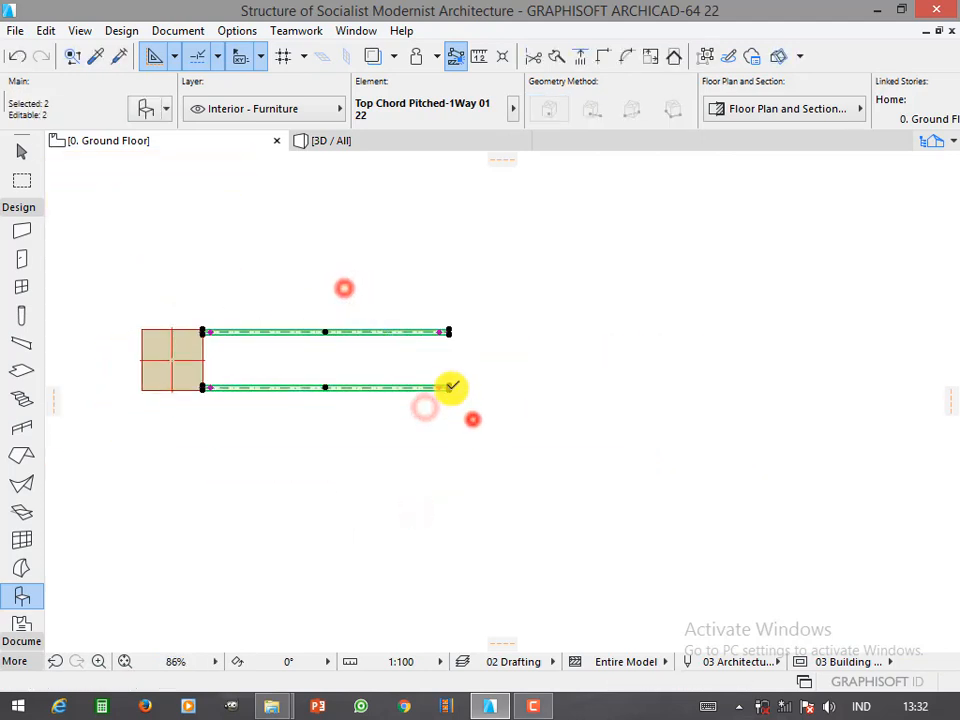
click(450, 388)
text(4)
key(Return)
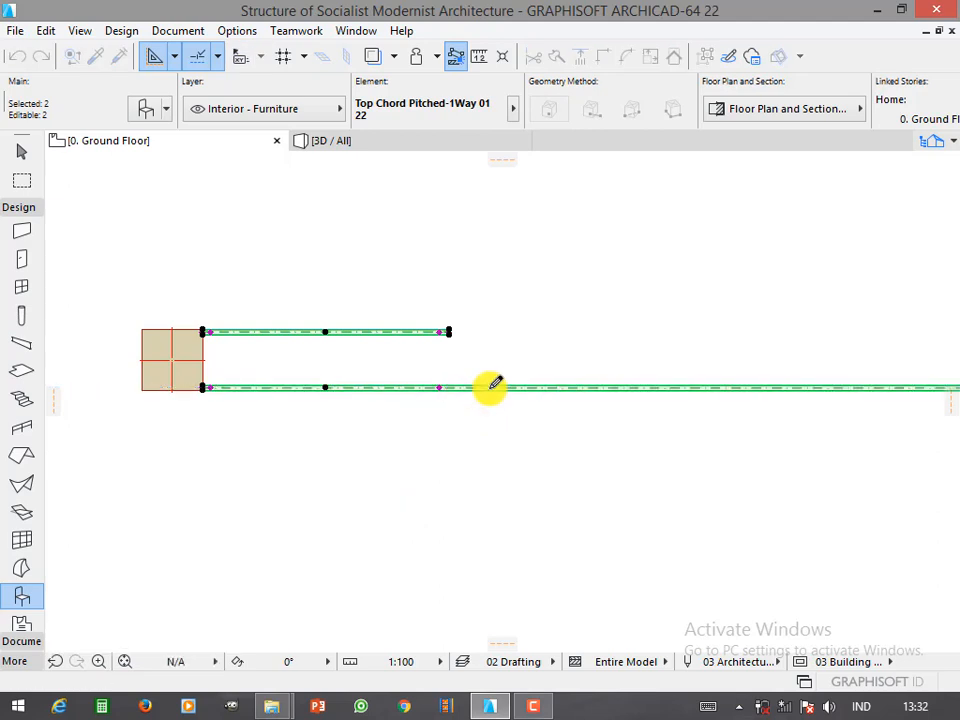
click(549, 388)
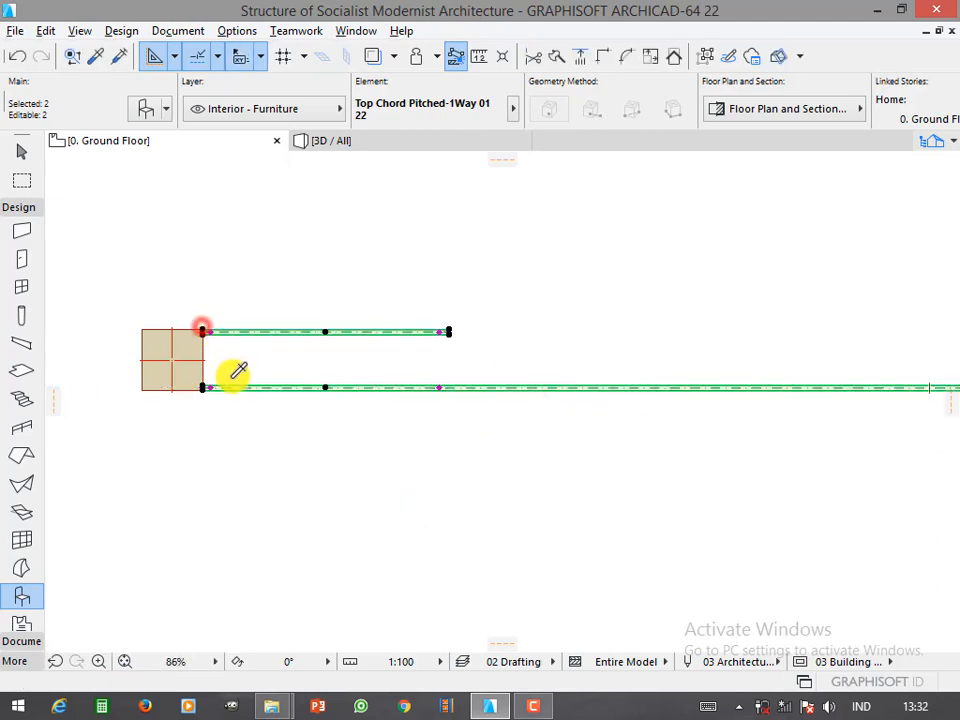
click(450, 331)
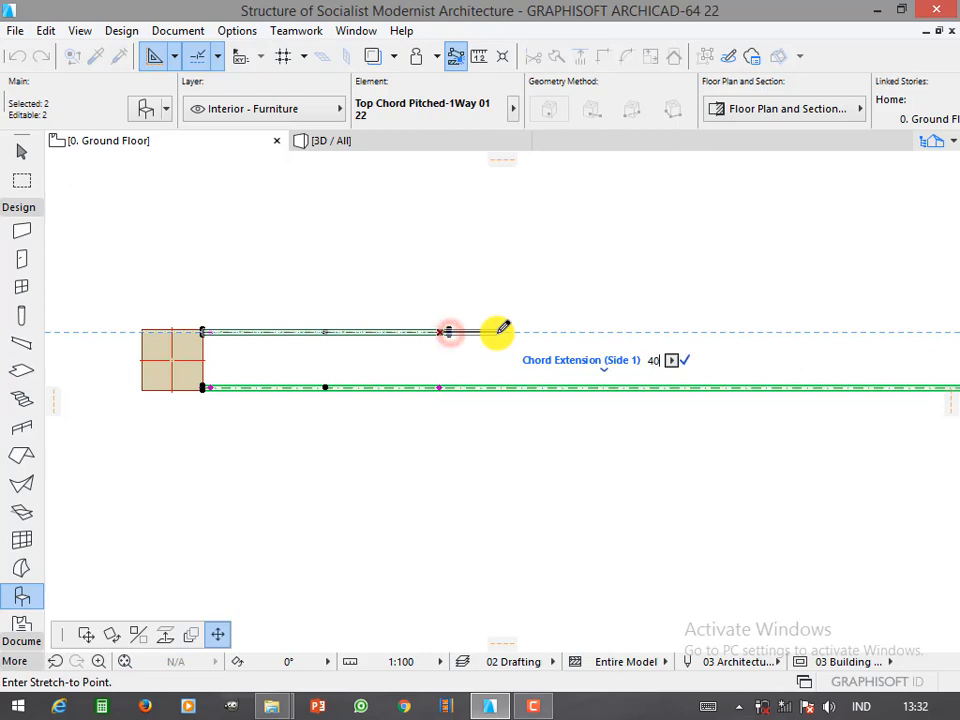
key(Return)
scroll(97, 335, down, 5)
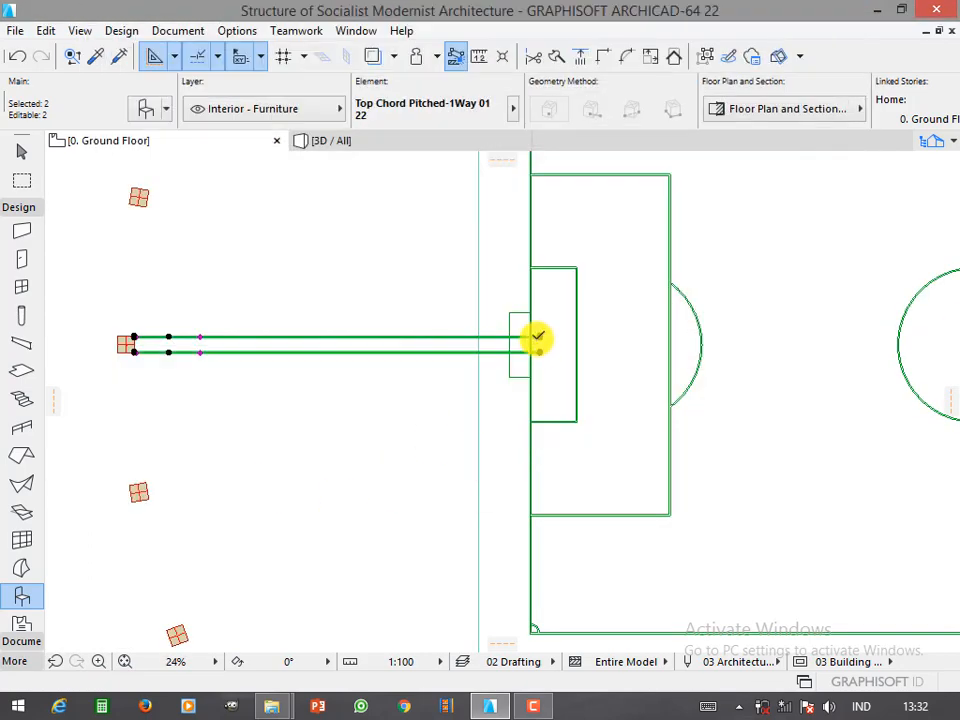
Try a shorter Chord Extension (Side 1) on both joists so they end before the goal
click(537, 336)
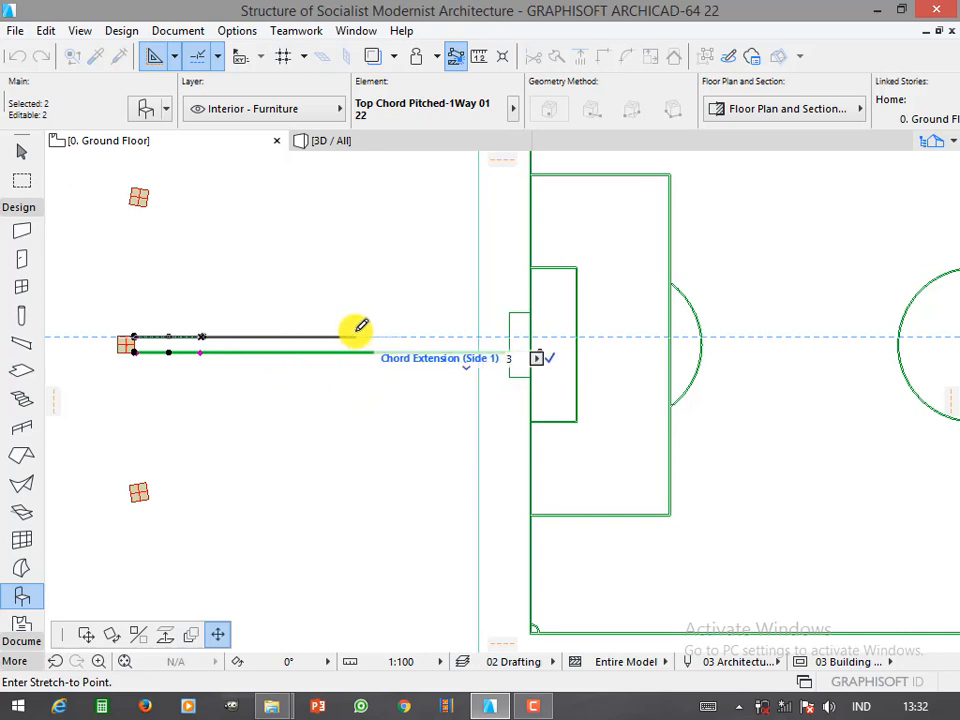
key(Return)
click(540, 352)
click(501, 337)
click(426, 395)
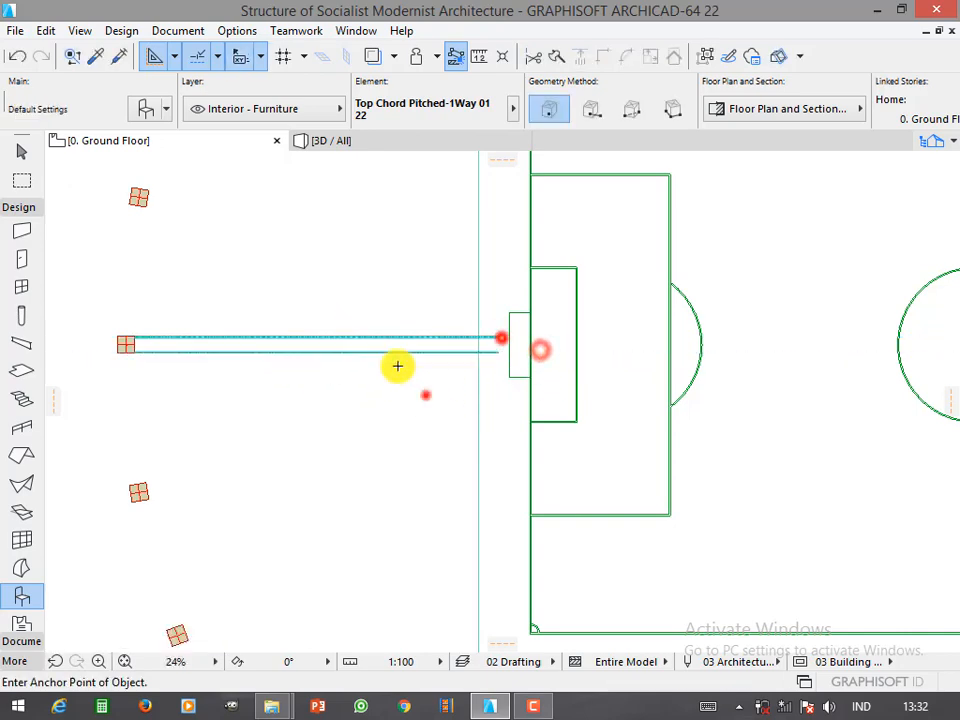
scroll(281, 289, down, 3)
scroll(288, 275, down, 4)
scroll(279, 326, up, 8)
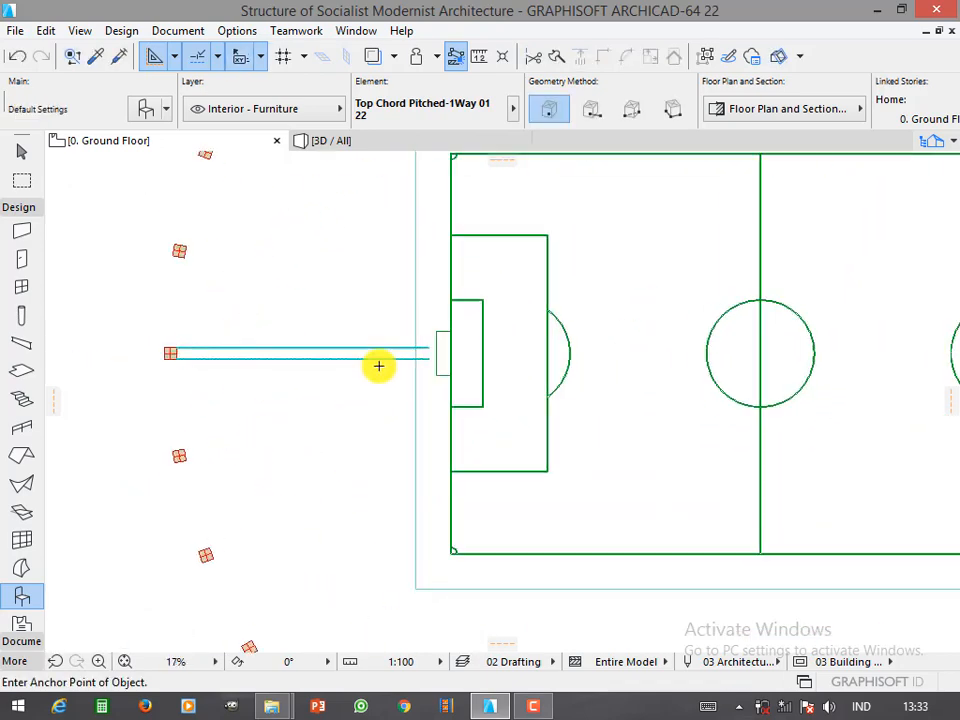
Inspect the extended joists in 3D and undo the chord extension changes
click(458, 343)
click(455, 340)
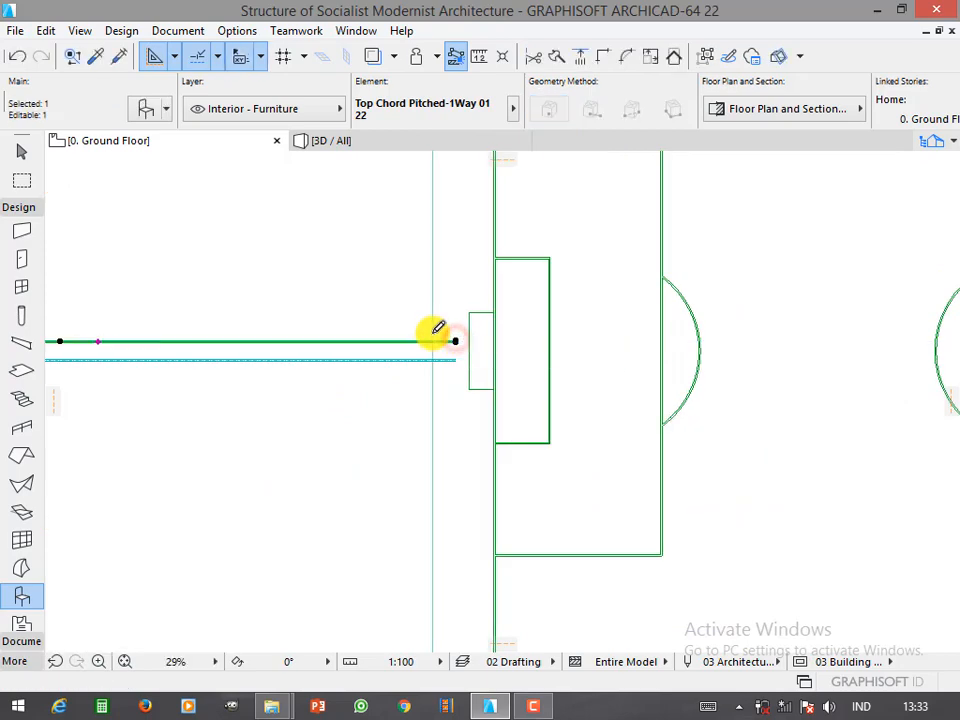
click(309, 207)
click(338, 145)
scroll(436, 504, up, 3)
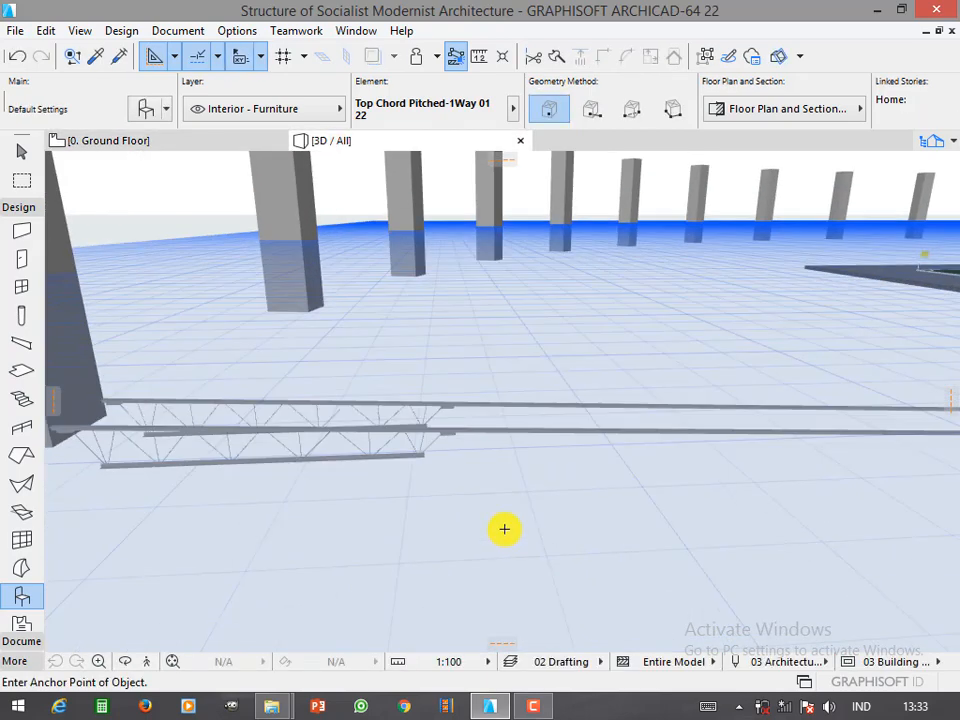
key(ctrl+z)
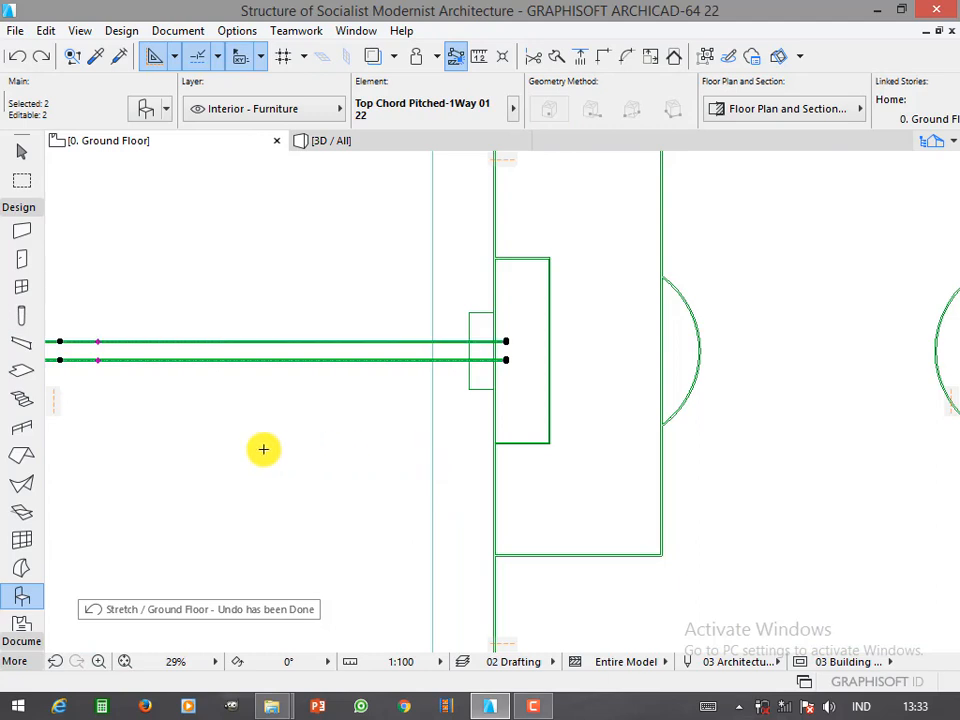
Lengthen both joists toward the field by increasing their Base Length equally
middle_drag(263, 449, 511, 458)
scroll(511, 458, up, 3)
scroll(290, 290, up, 3)
click(288, 281)
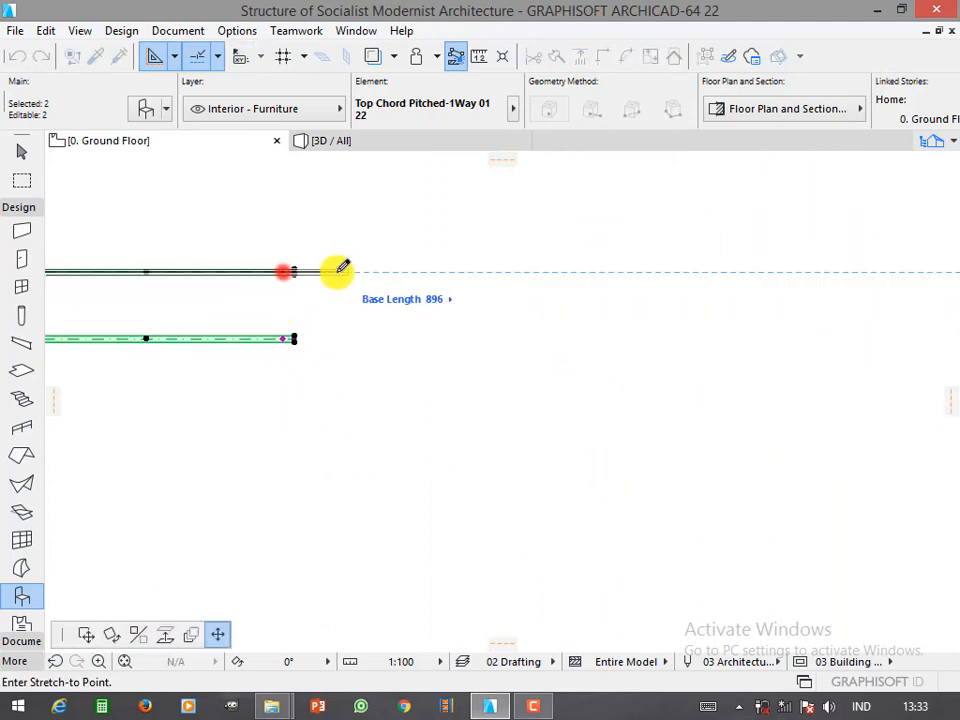
key(Return)
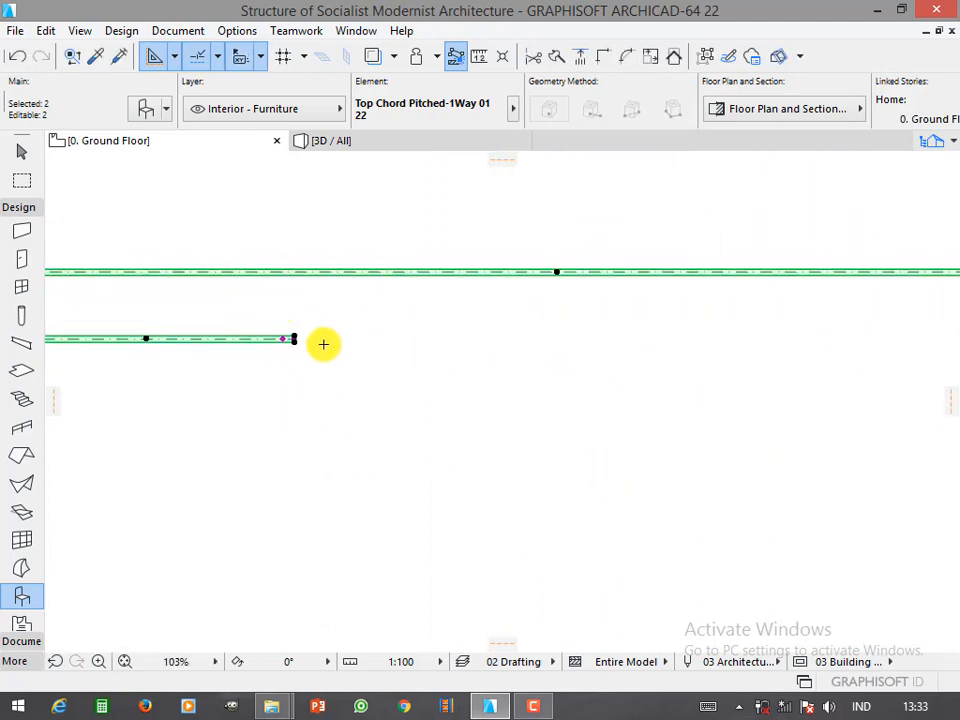
click(288, 337)
key(Return)
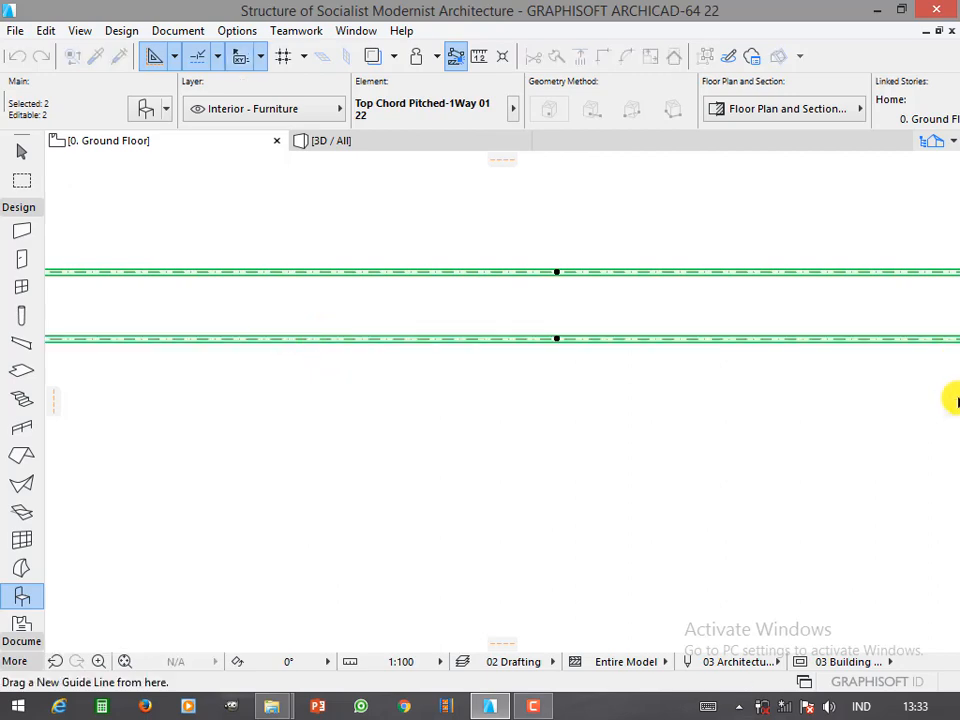
Select both joists in 3D and move them from the column's base up to its top corner
click(446, 139)
click(276, 468)
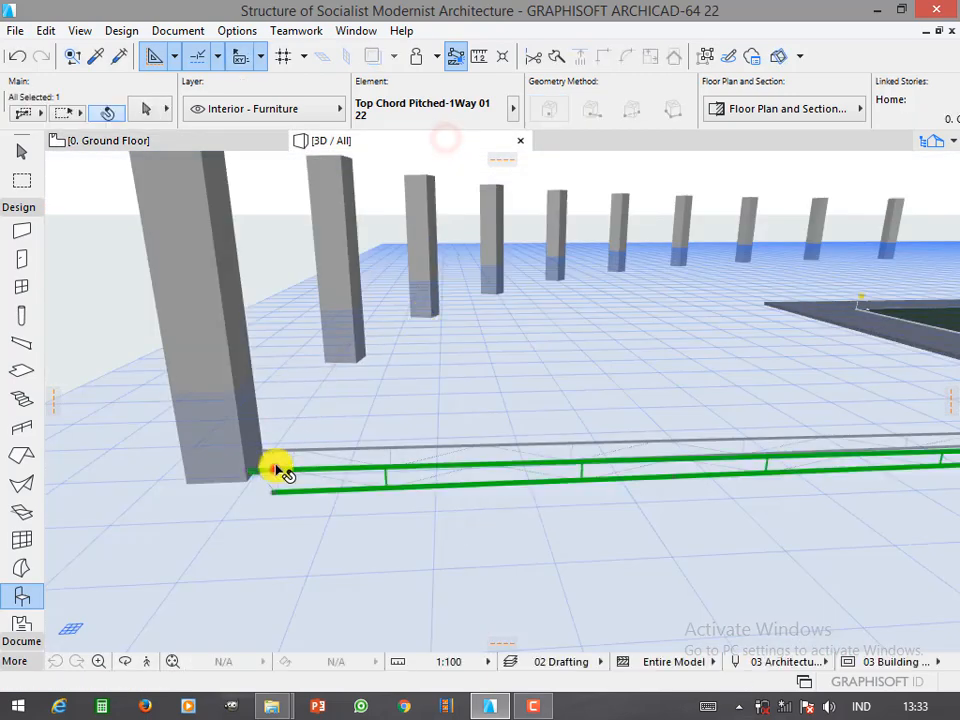
shift+click(317, 452)
key(ctrl+d)
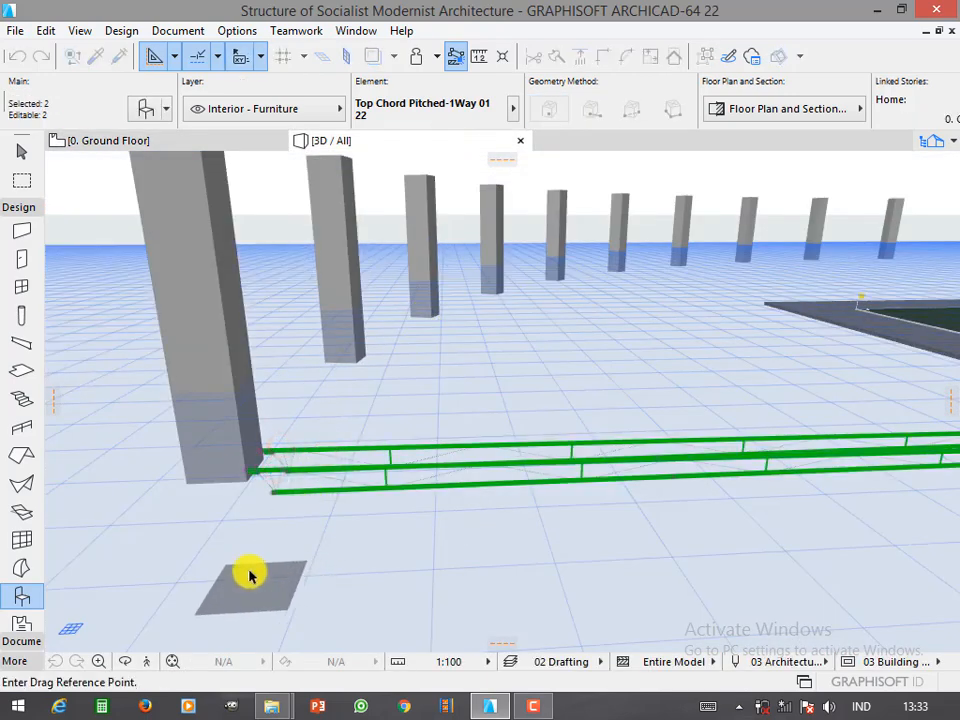
click(246, 472)
scroll(283, 463, down, 3)
click(237, 337)
Stretch the column ends of both joists' bottom chords toward the column face
scroll(237, 337, up, 6)
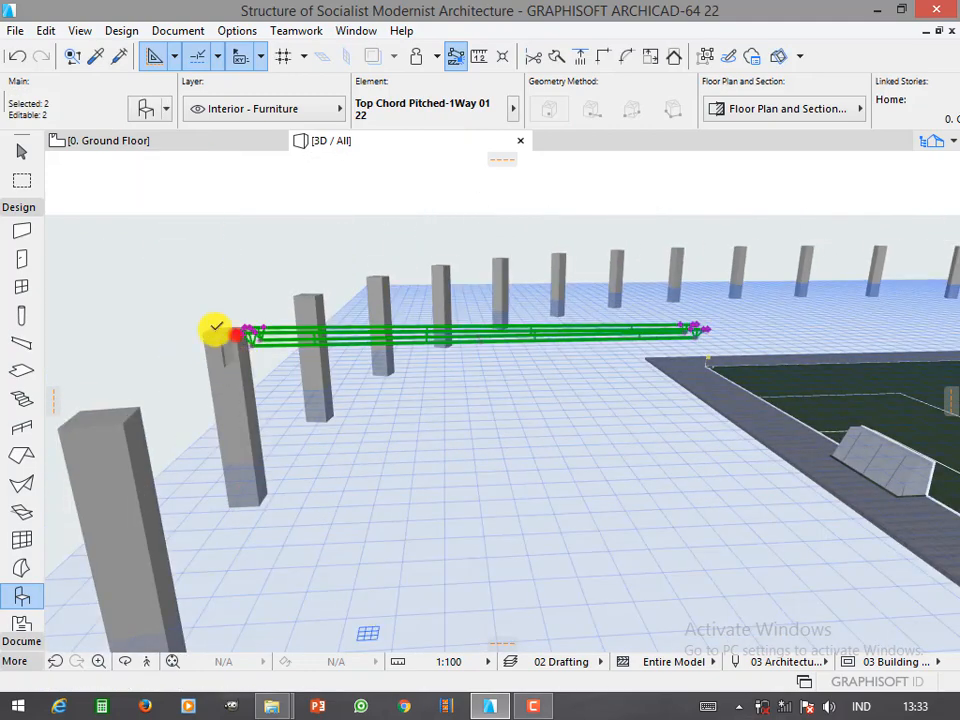
scroll(267, 338, up, 3)
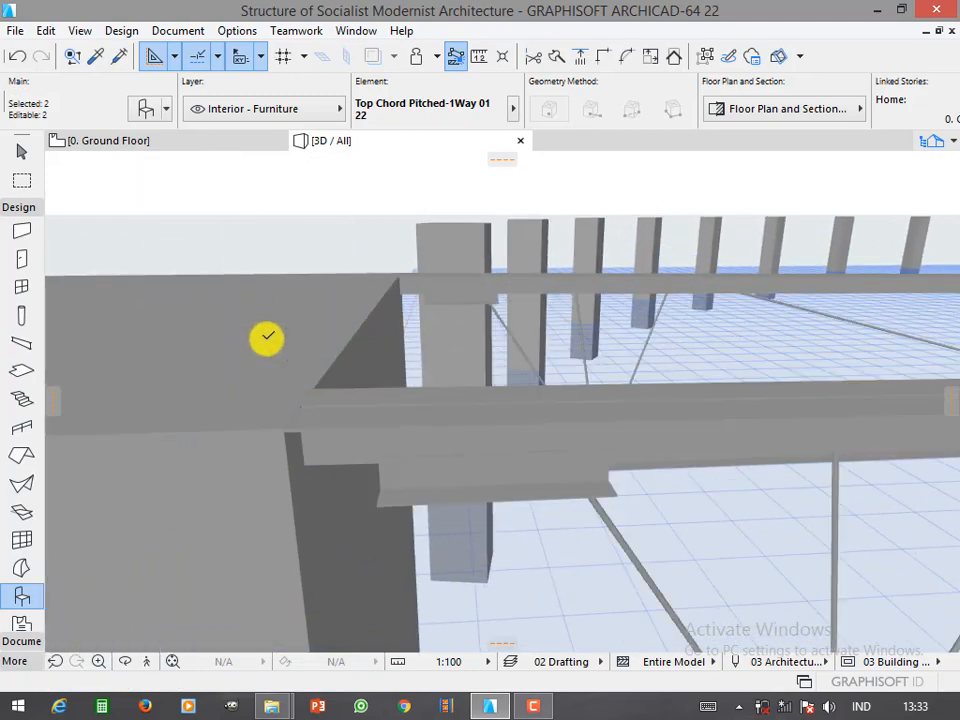
scroll(265, 339, down, 3)
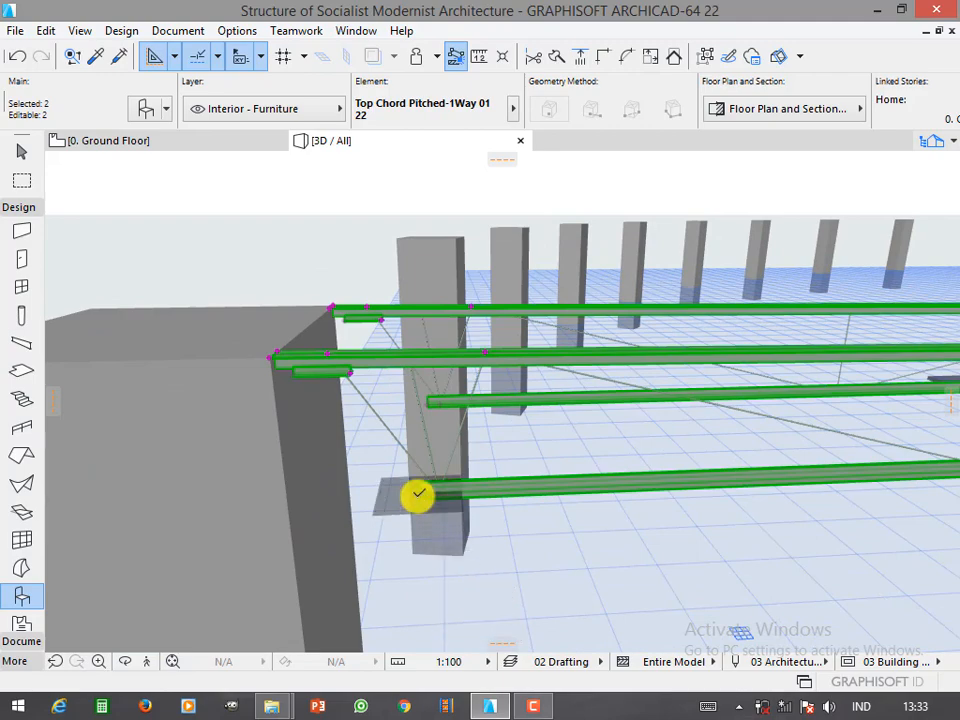
click(418, 493)
click(271, 358)
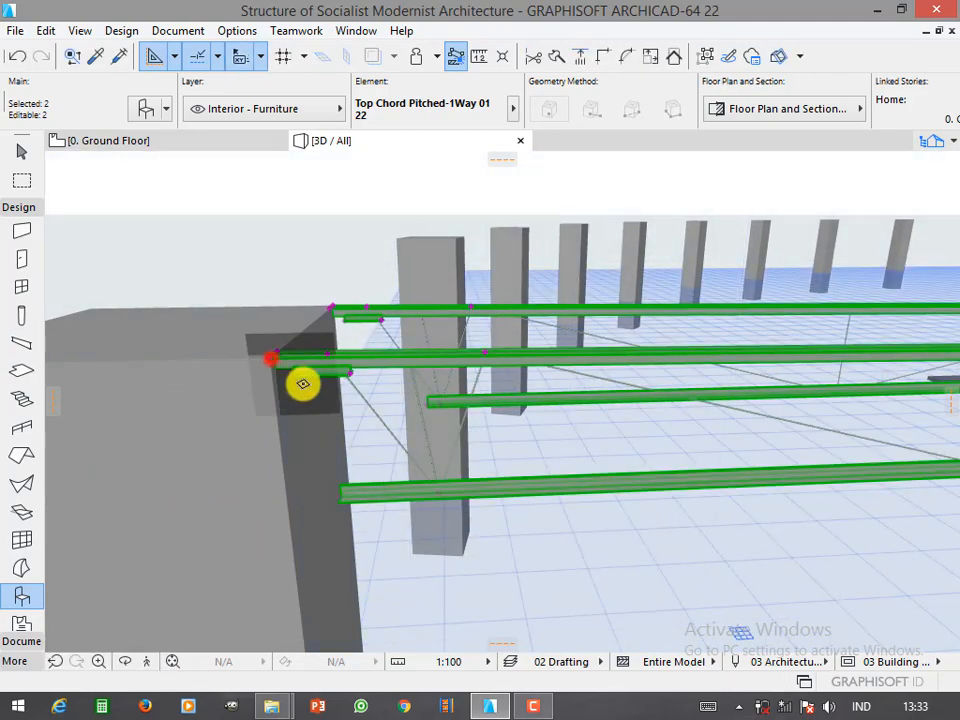
click(427, 402)
click(339, 493)
Stretch both joists vertically in 3D to make the trusses deeper
click(438, 403)
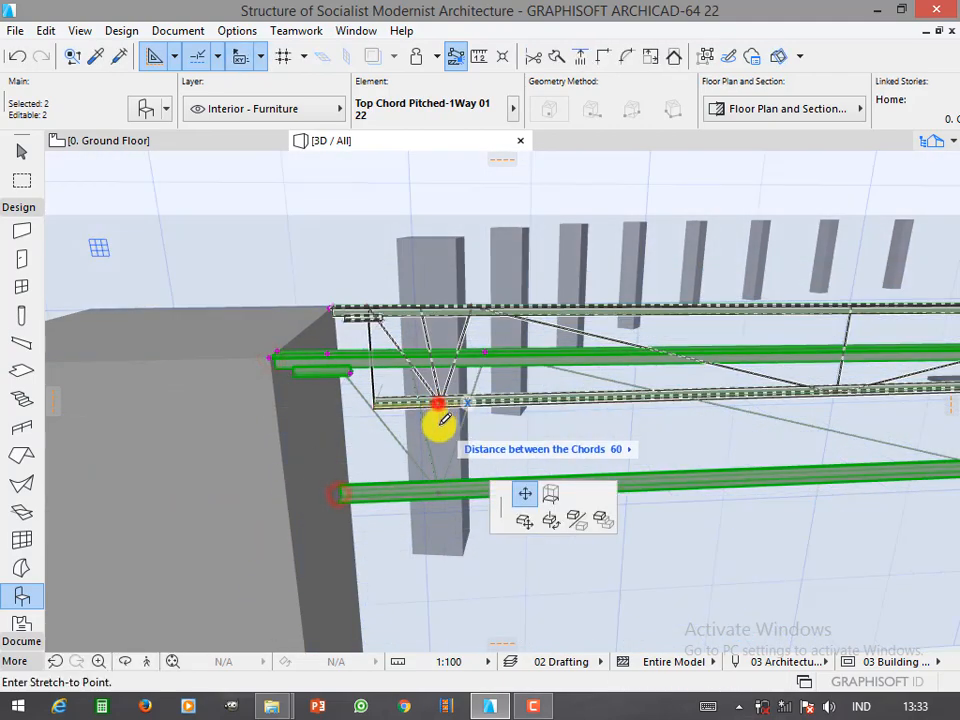
click(111, 634)
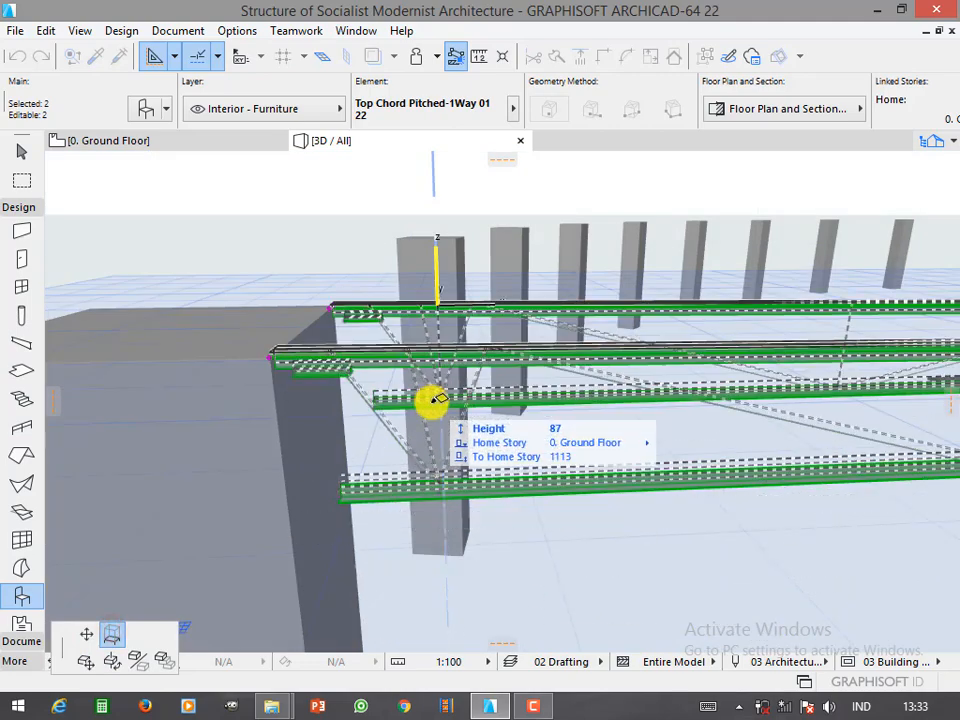
scroll(365, 268, down, 2)
key(Escape)
click(346, 400)
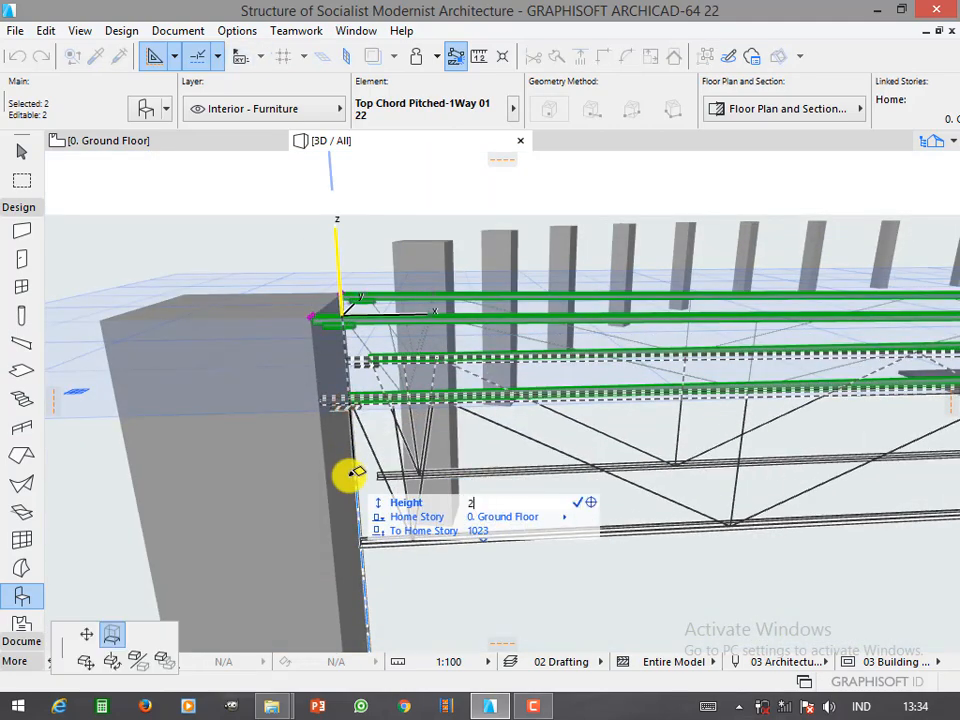
text(2)
key(Return)
Move both deepened joists straight up so their top chords meet the column's top corner
key(ctrl+d)
click(326, 417)
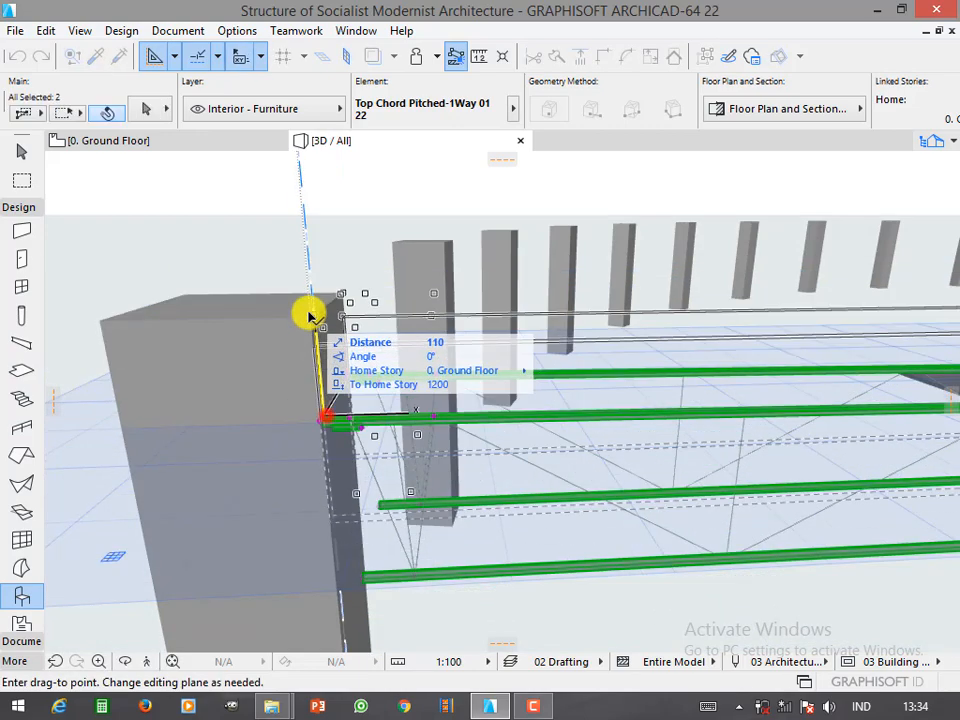
click(309, 313)
shift+middle_drag(298, 336, 276, 421)
key(Escape)
Set the height of all columns around the field to 2000 and recheck the value in their settings
shift+click(225, 429)
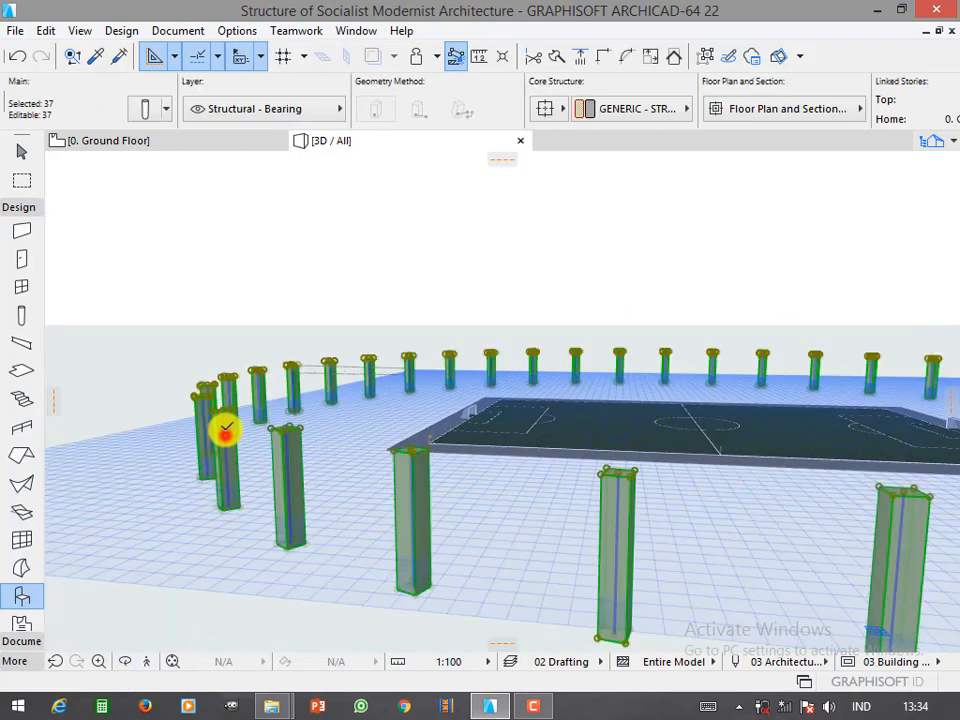
key(ctrl+t)
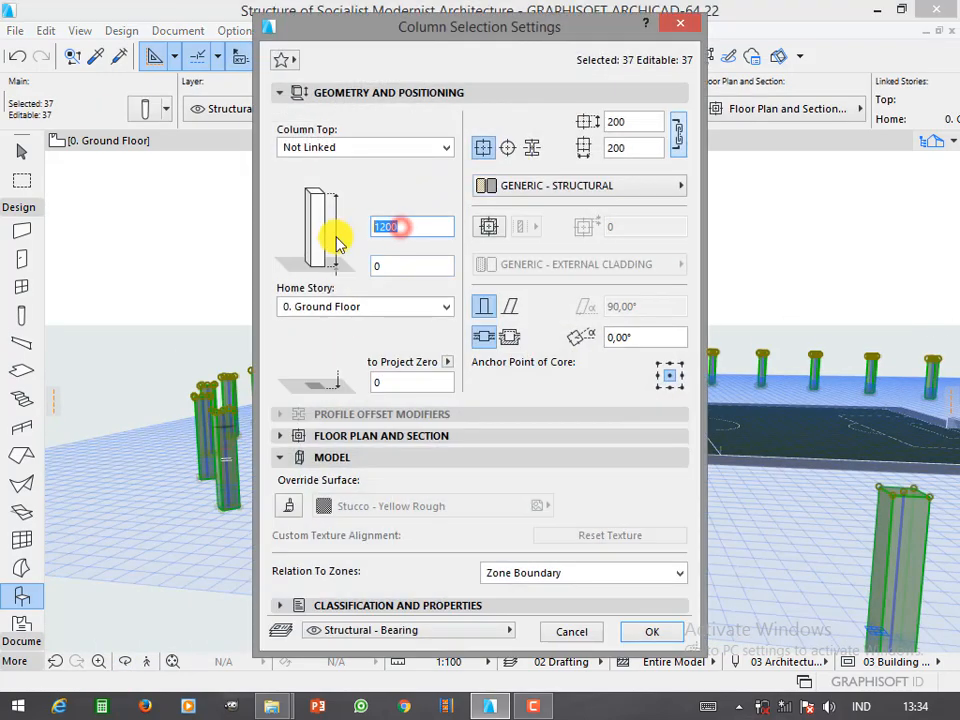
key(Return)
key(Escape)
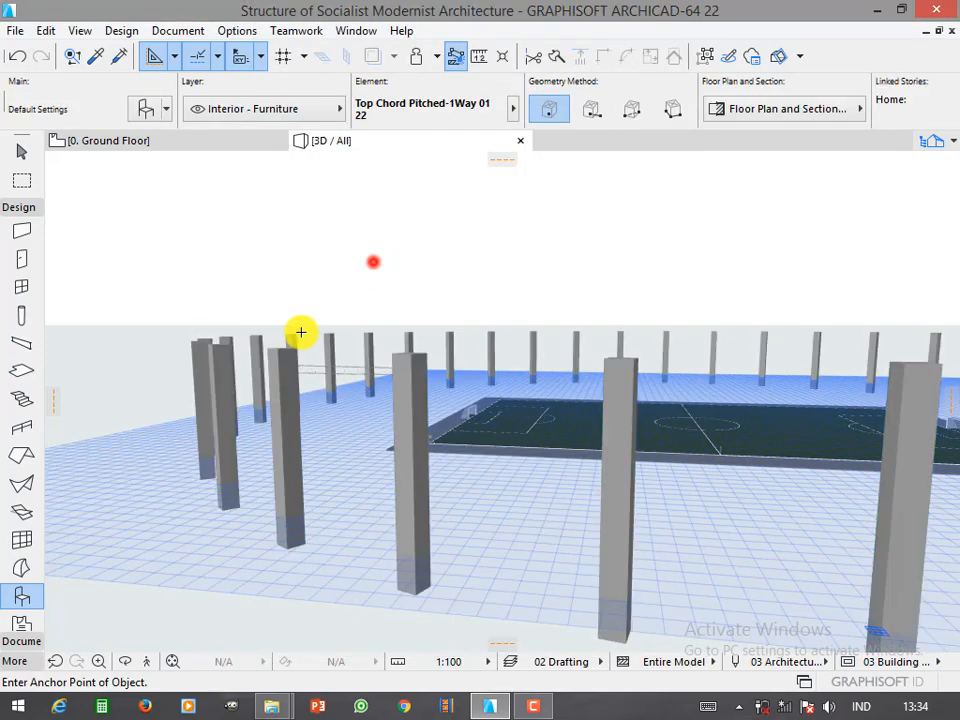
scroll(309, 371, up, 5)
shift+click(271, 289)
key(ctrl+t)
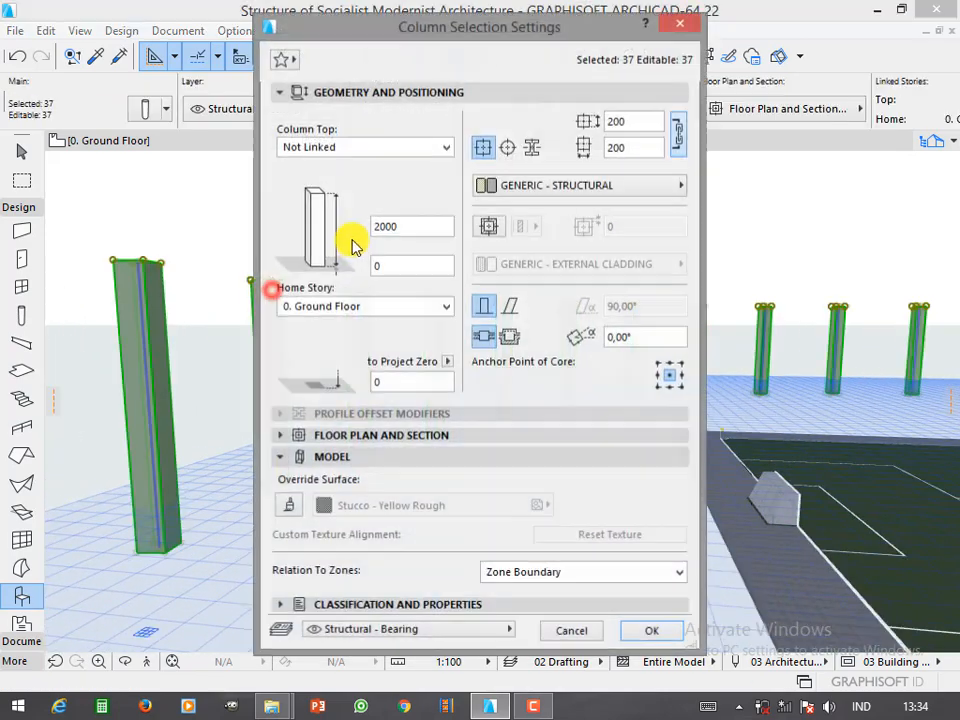
click(636, 632)
key(Escape)
Move both joists vertically up to the top corner of the heightened column
scroll(296, 360, up, 5)
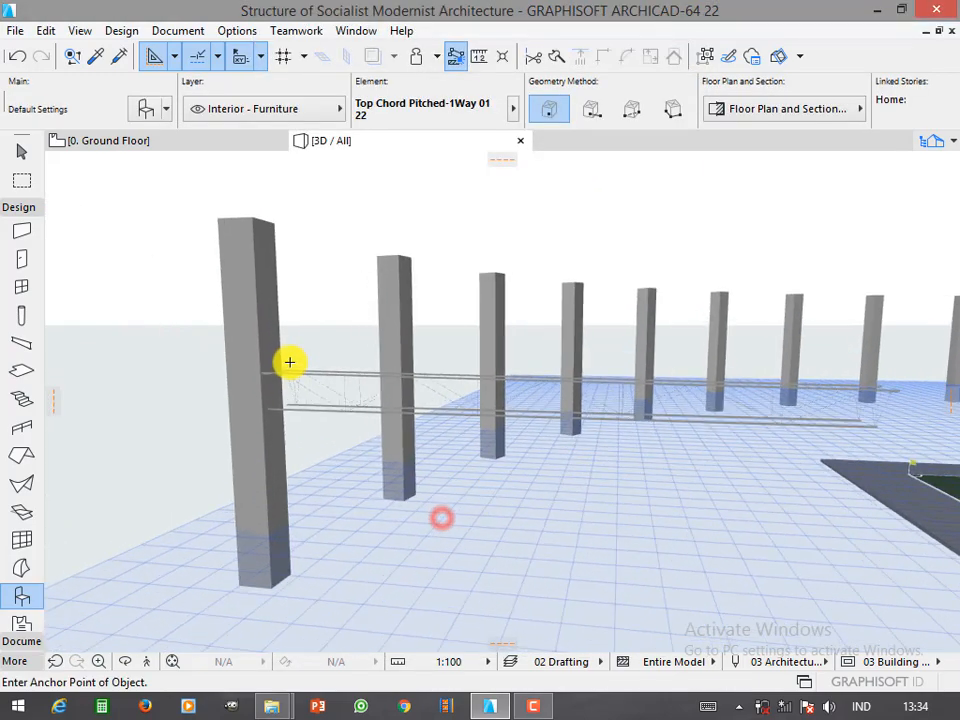
shift+click(296, 374)
key(ctrl+d)
click(251, 372)
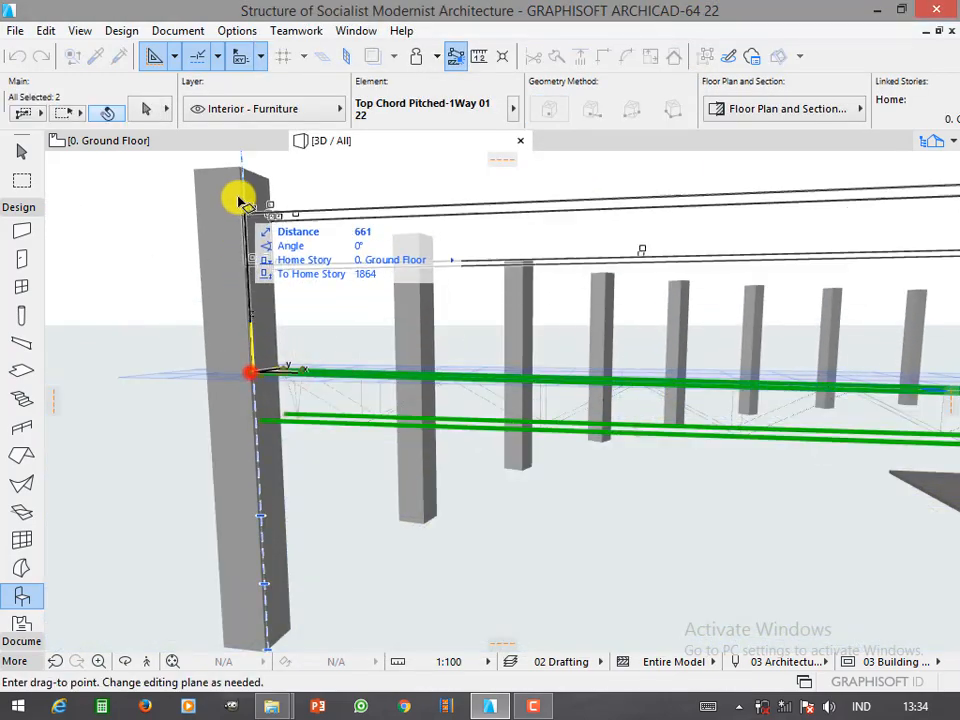
click(239, 170)
scroll(105, 326, down, 2)
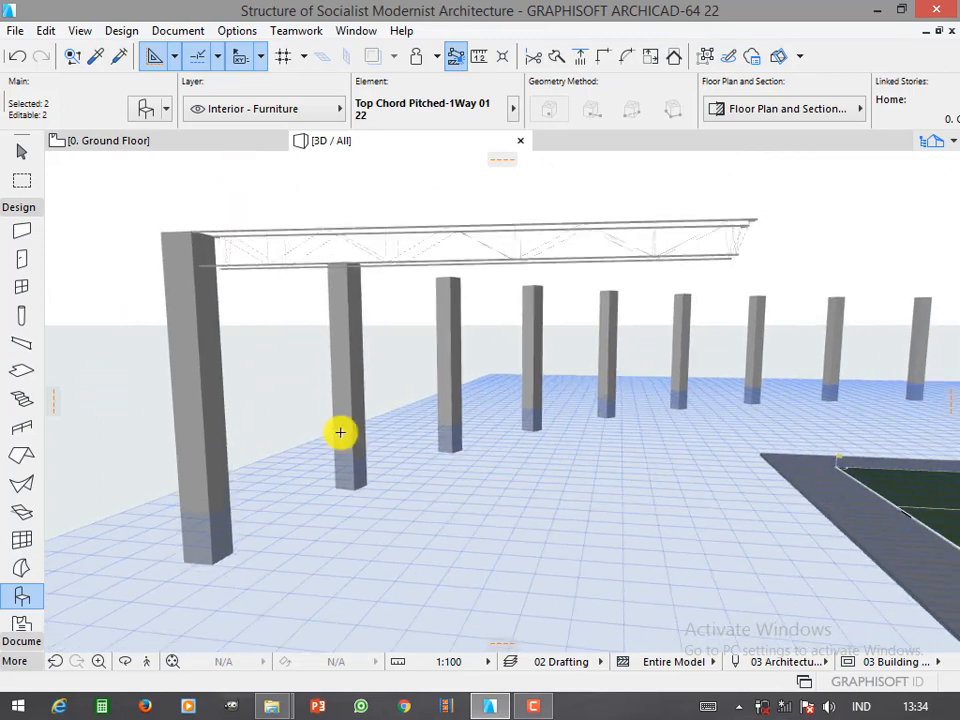
Review the steel joist dimensions in the settings of the two selected joists
key(ctrl+t)
drag(410, 367, 430, 280)
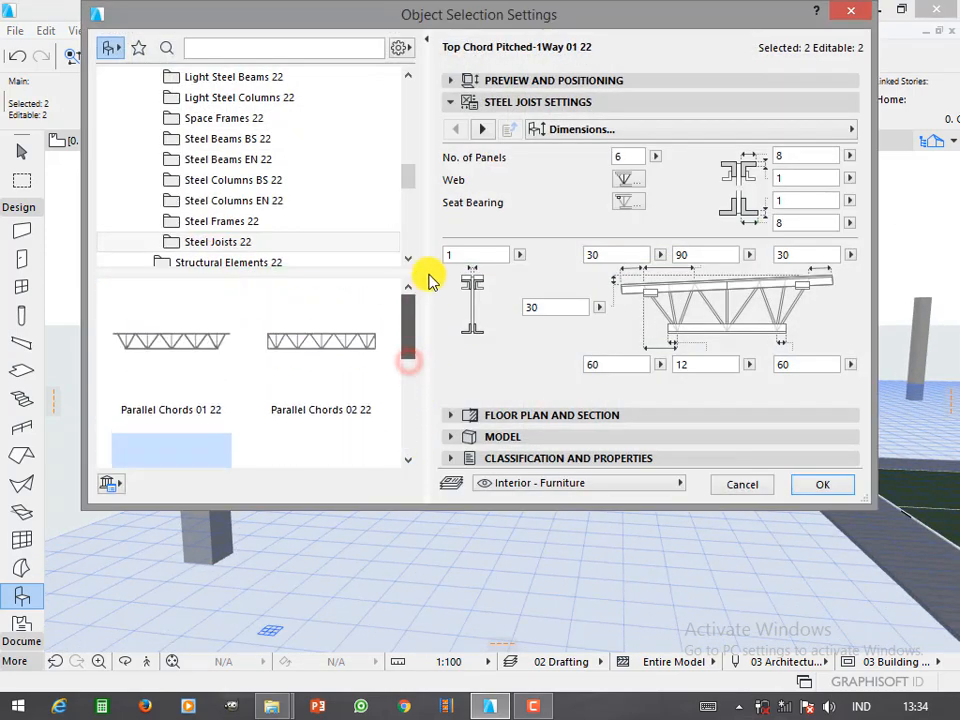
click(806, 484)
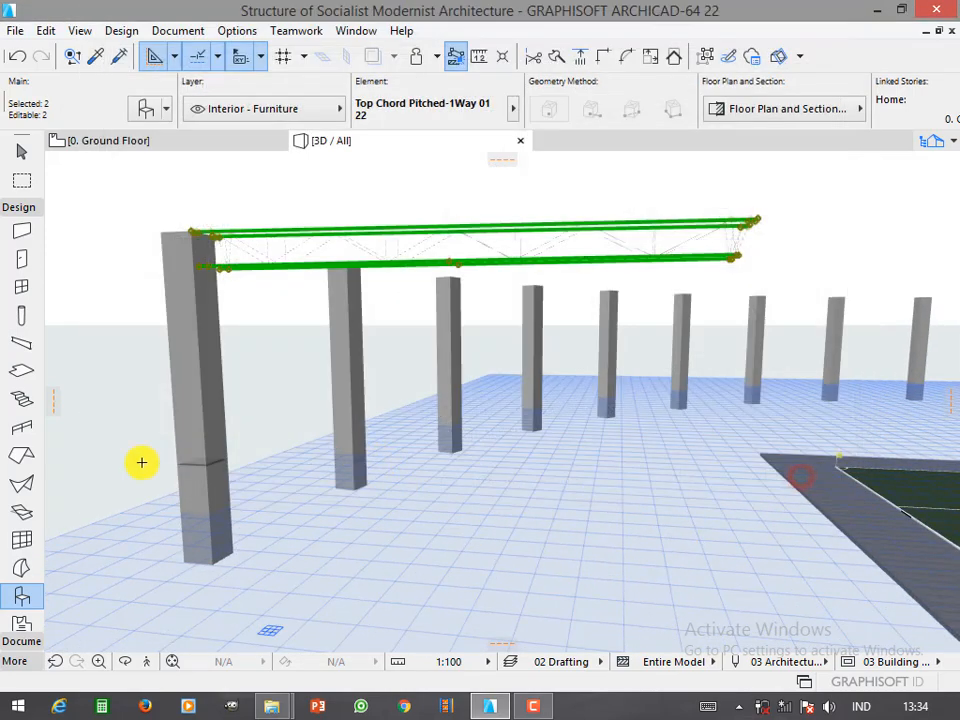
scroll(141, 462, down, 2)
key(Escape)
mouse_move(399, 441)
shift+middle_down()
mouse_move(379, 394)
mouse_move(246, 302)
mouse_move(245, 290)
shift+middle_up()
click(797, 250)
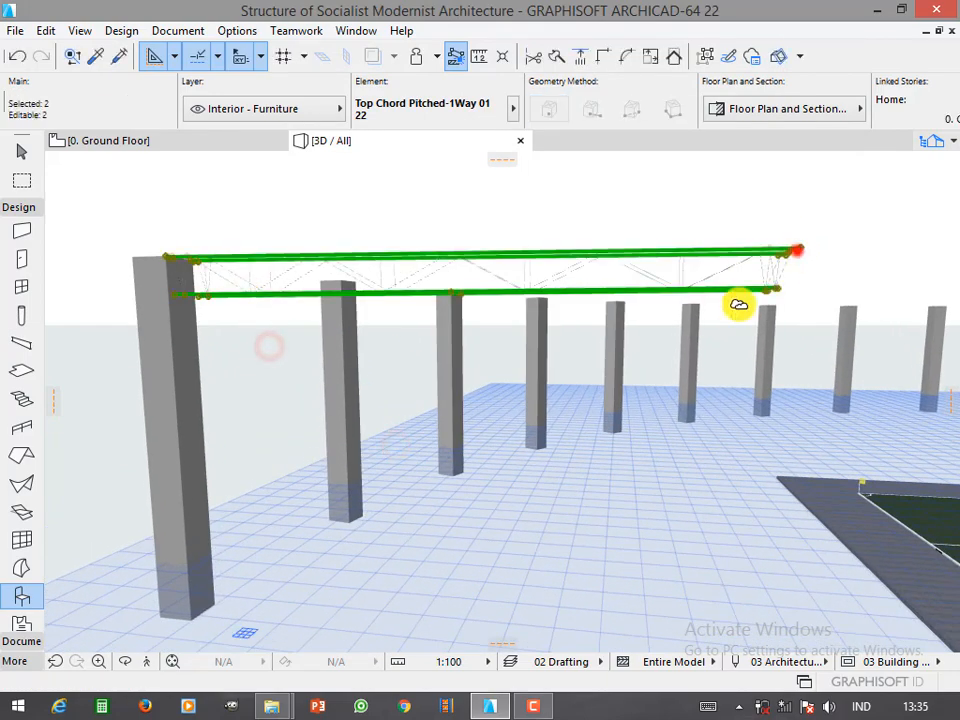
shift+middle_drag(435, 405, 413, 578)
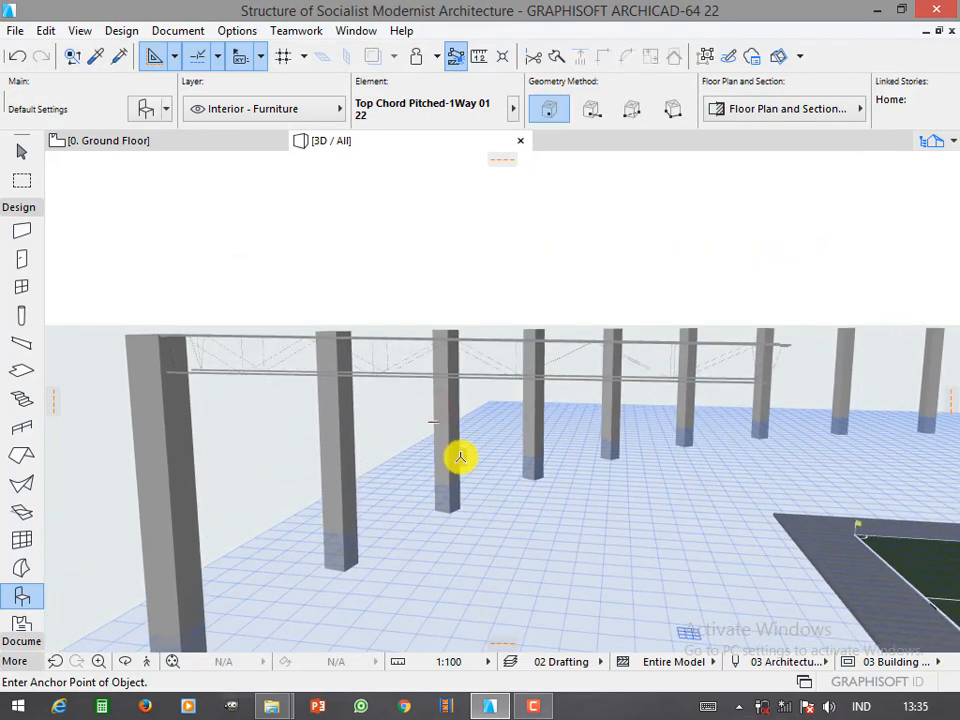
On the ground floor plan, rotate multiple copies of the joist pair around the field's centre so every column carries a pair
key(F2)
scroll(402, 331, down, 5)
click(452, 371)
scroll(264, 318, down, 3)
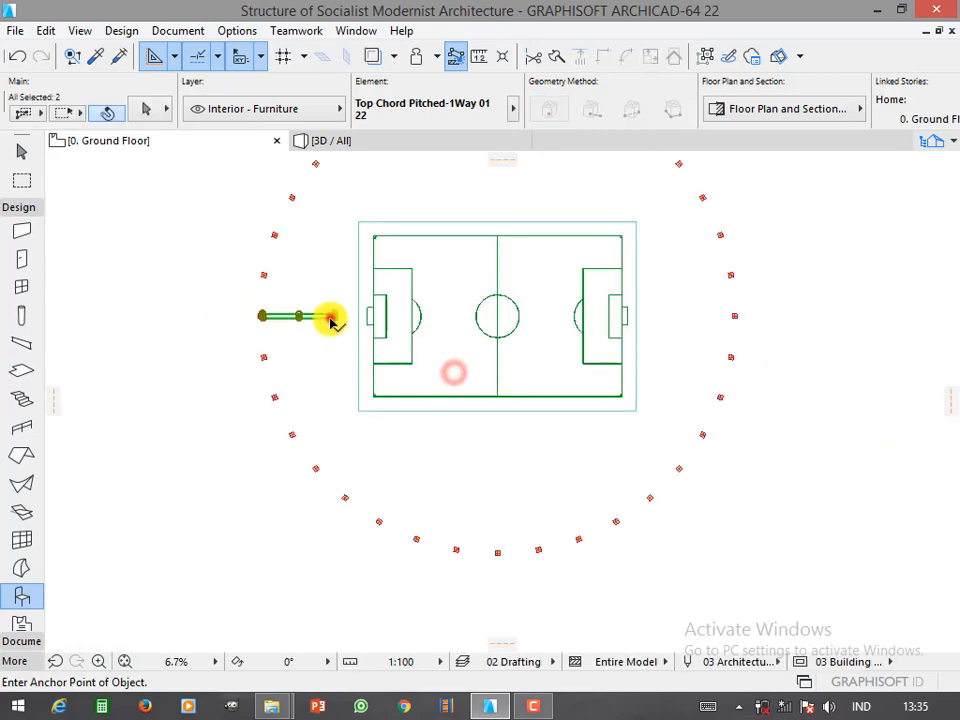
scroll(243, 368, down, 1)
scroll(258, 335, up, 2)
scroll(262, 352, down, 2)
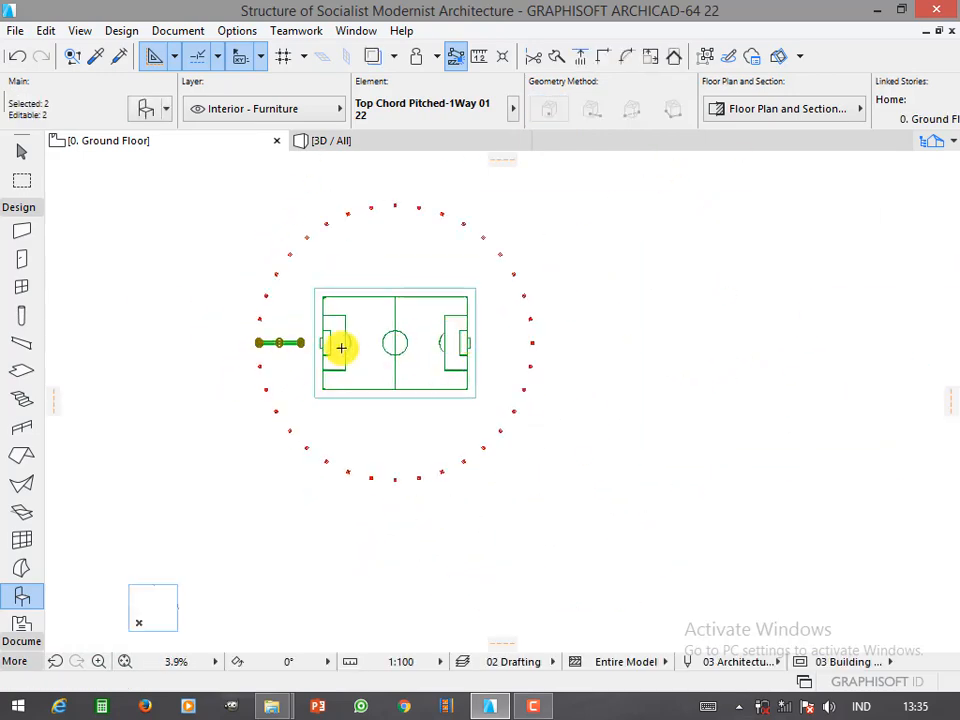
click(302, 343)
click(590, 490)
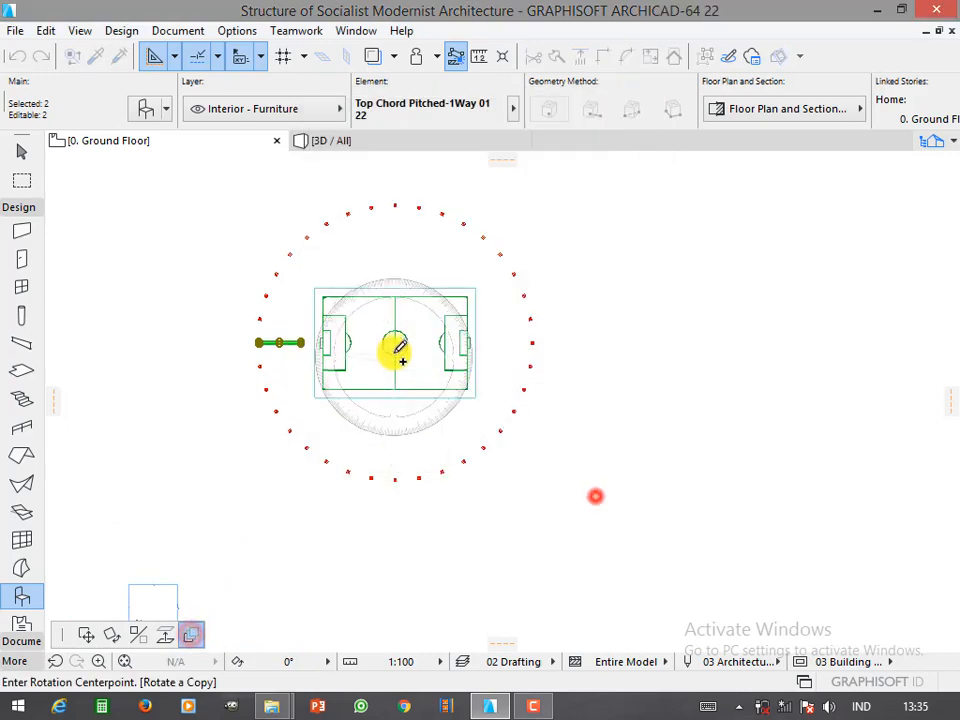
click(394, 343)
click(195, 342)
click(228, 344)
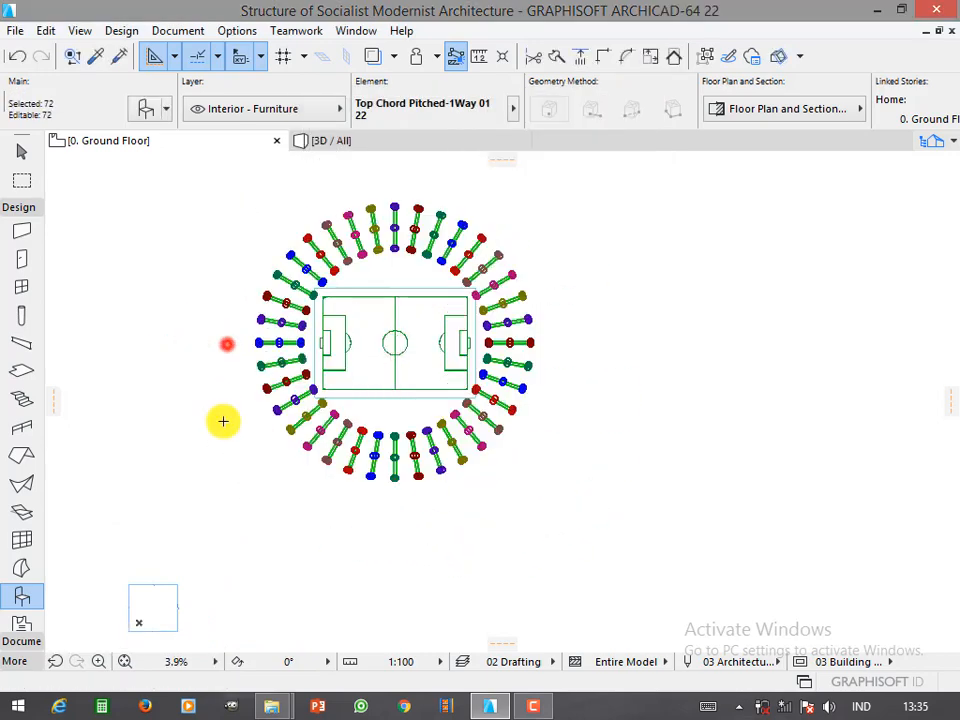
click(227, 408)
Delete the stray joist lying outside the column ring on the floor plan
scroll(259, 324, up, 5)
scroll(240, 355, down, 3)
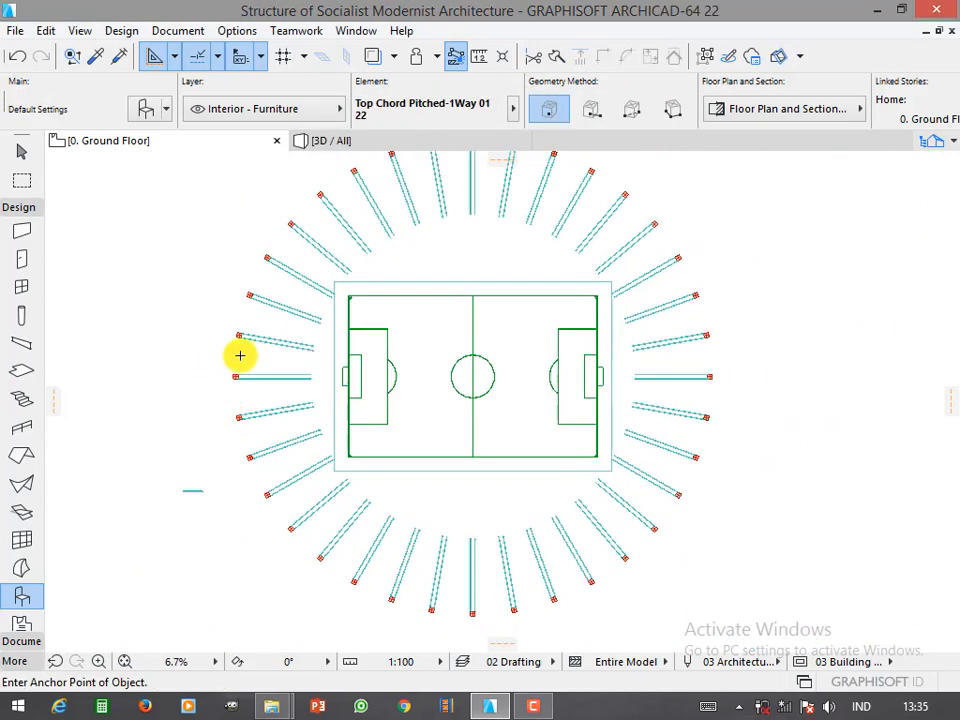
click(199, 491)
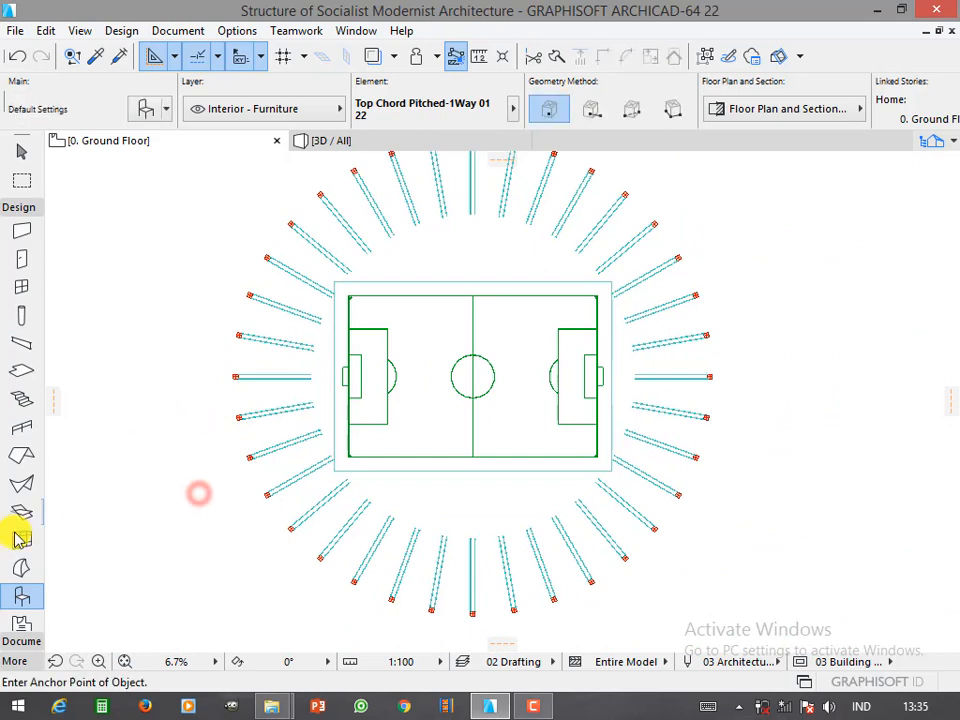
Draw a 2D circle centred on the field's centre spot and passing along the inner side of the columns
click(22, 229)
click(23, 371)
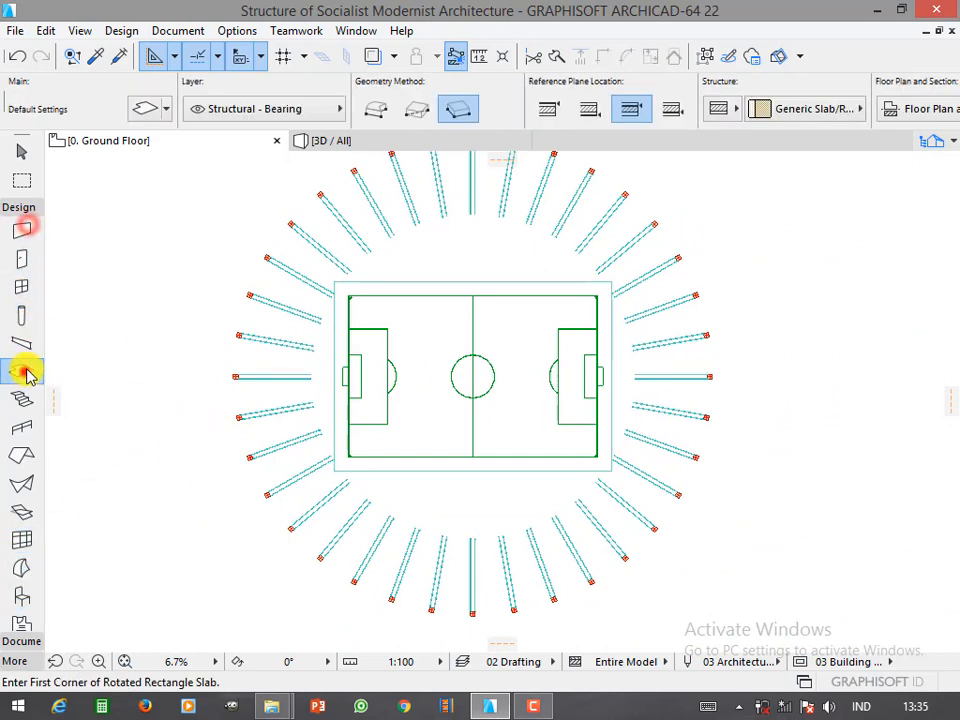
click(18, 207)
click(22, 421)
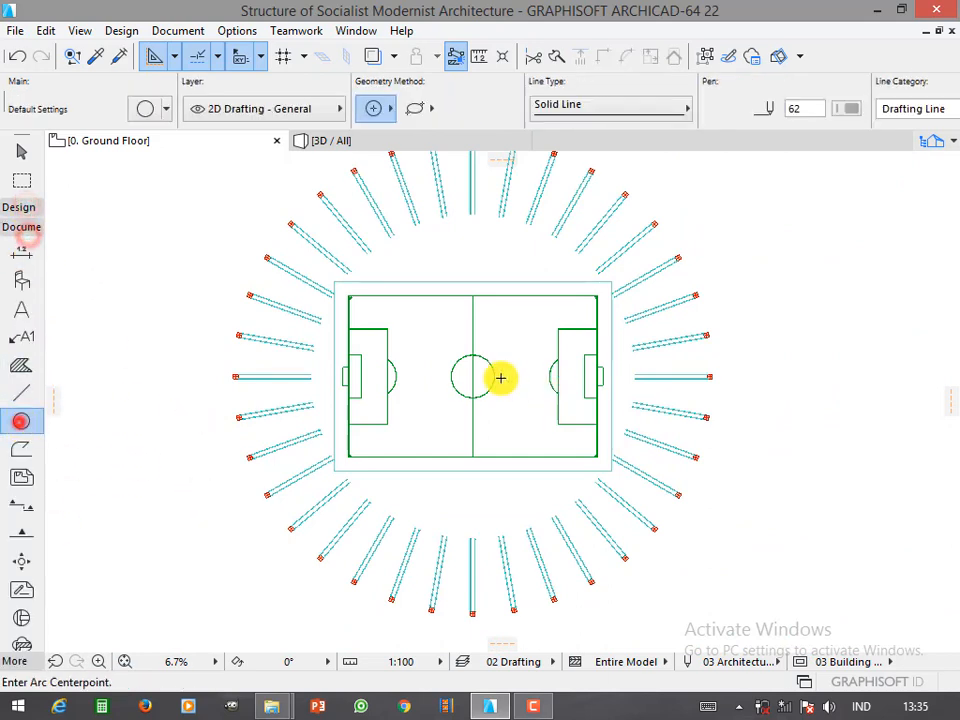
click(472, 376)
click(237, 378)
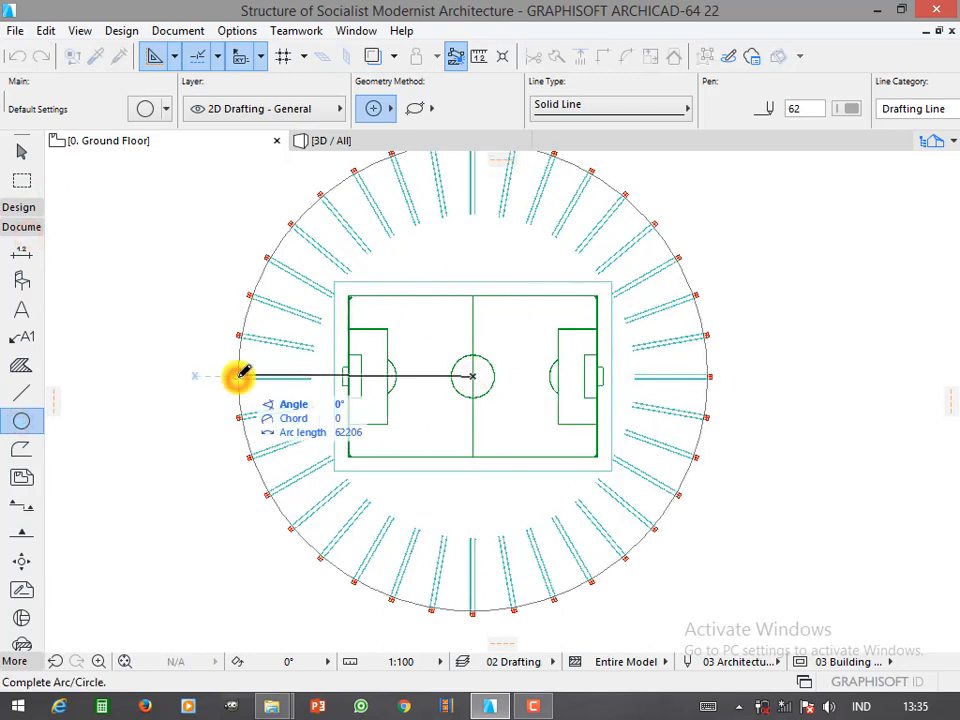
click(237, 377)
Offset the circle inward to the joists' inner ends, giving two concentric circles that bound the joists
shift+click(238, 364)
click(237, 361)
click(313, 371)
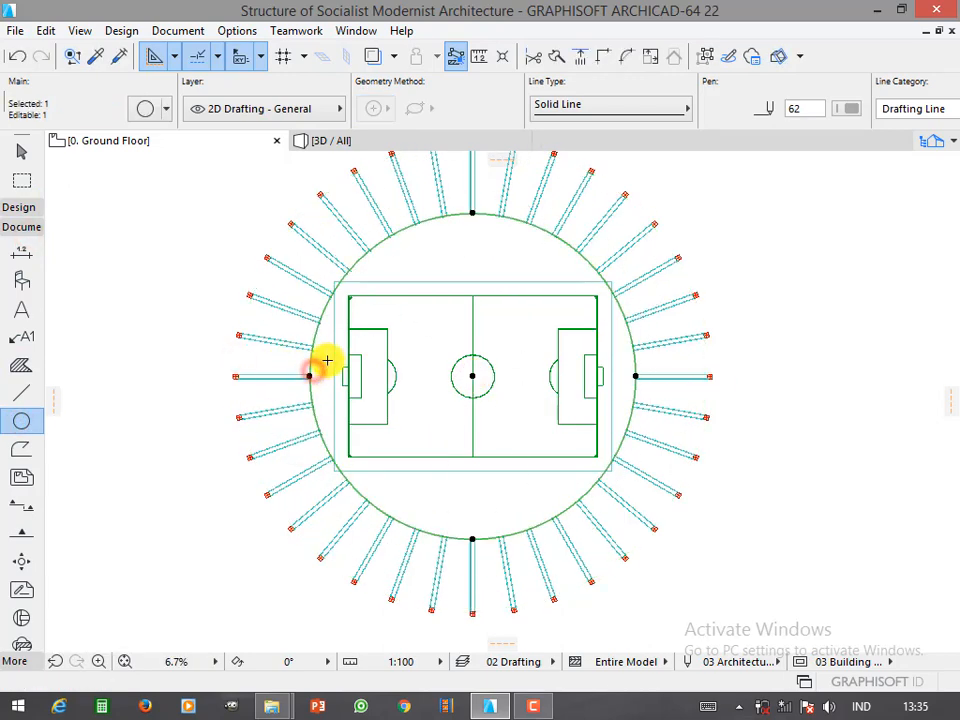
click(238, 378)
key(Escape)
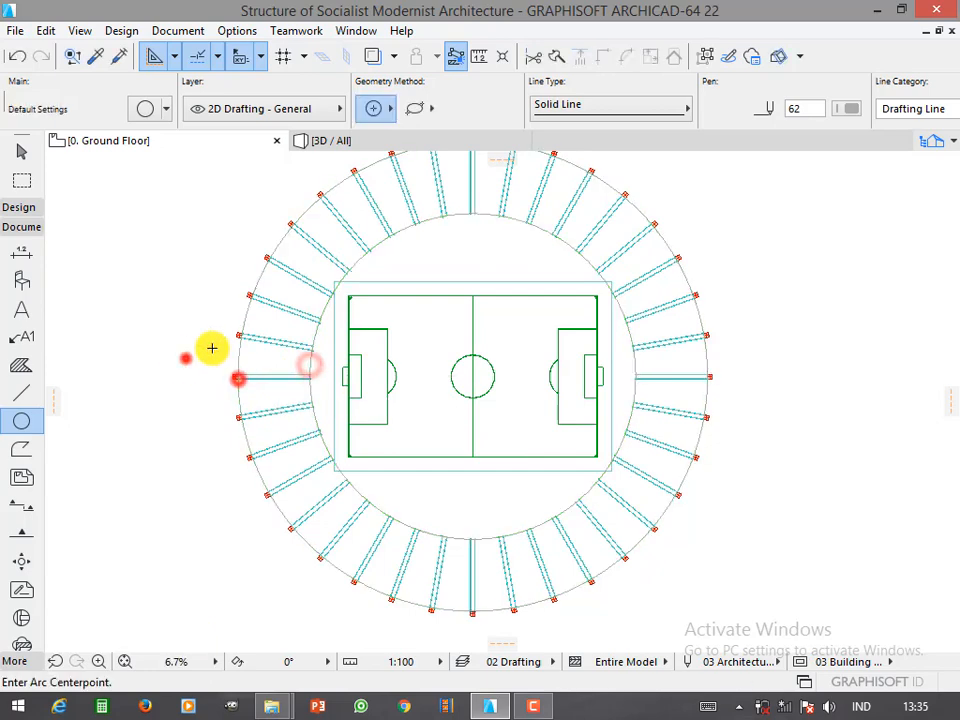
Create a Morph face from the outer circle with the Magic Wand
click(30, 207)
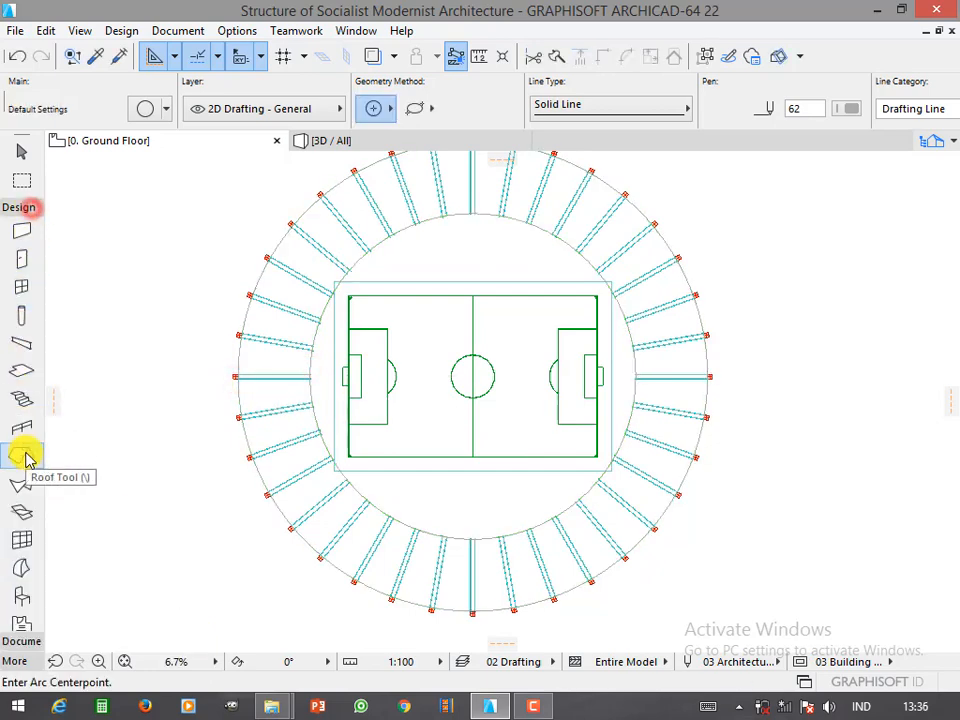
click(28, 569)
scroll(246, 311, up, 3)
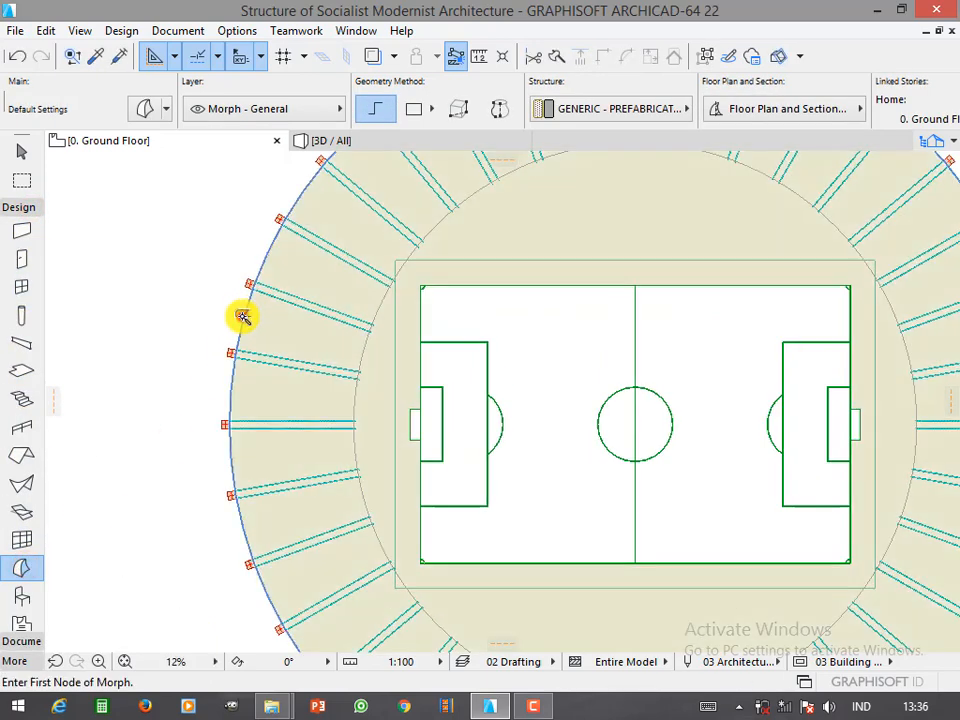
click(265, 318)
key(Escape)
Offset the morph's outer edge inward to the joists' inner ends to outline the central opening
shift+click(248, 395)
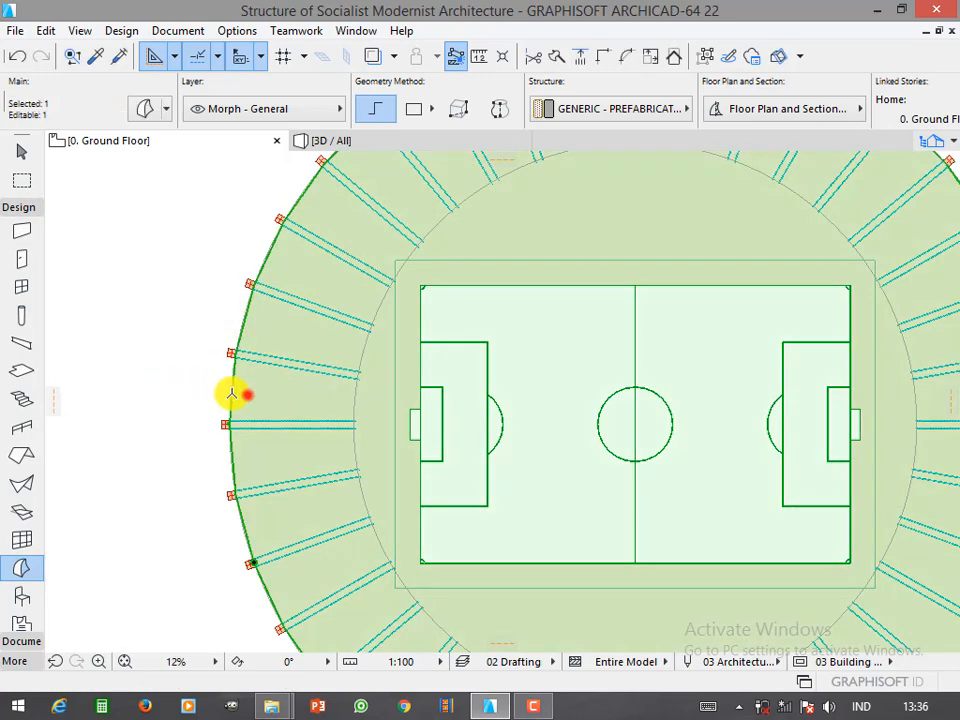
click(230, 423)
click(140, 636)
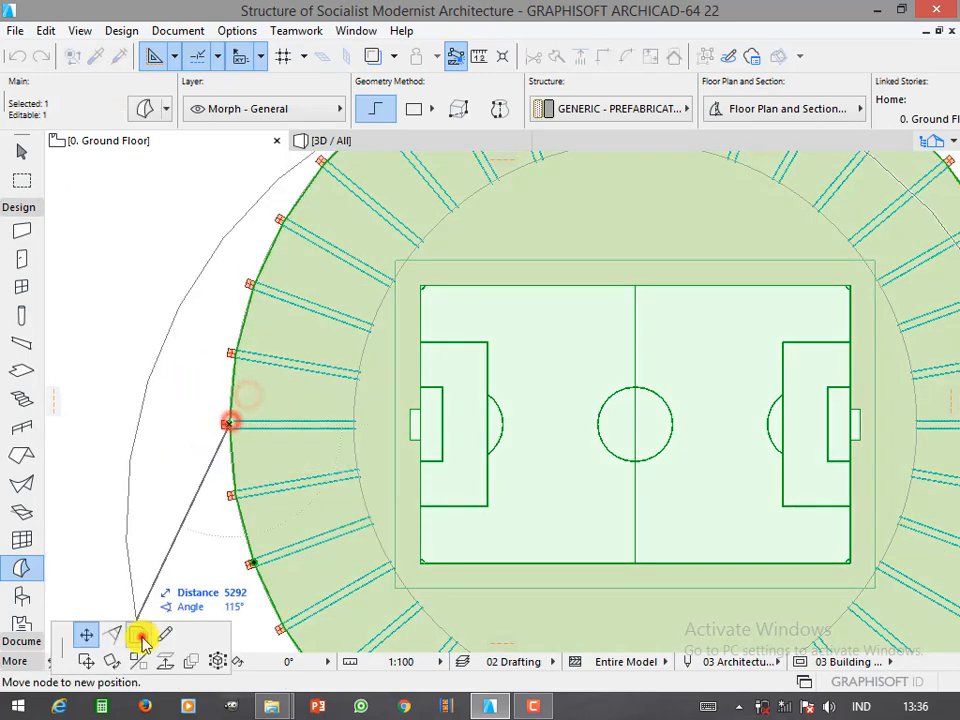
click(356, 420)
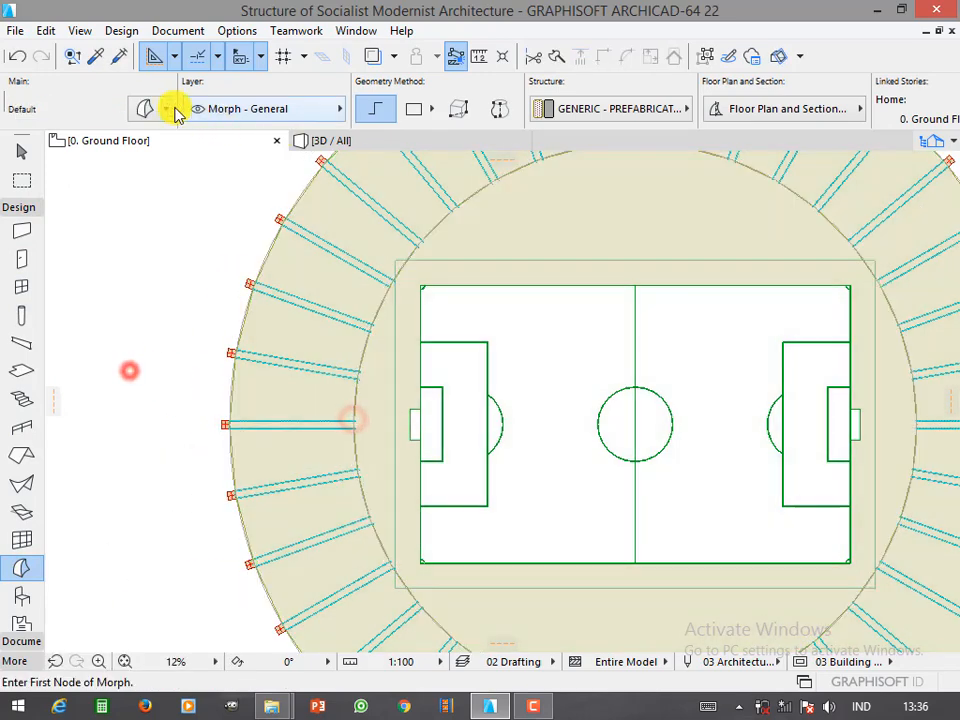
In 3D, drag the morph disc vertically to about half the column height
click(338, 140)
click(22, 151)
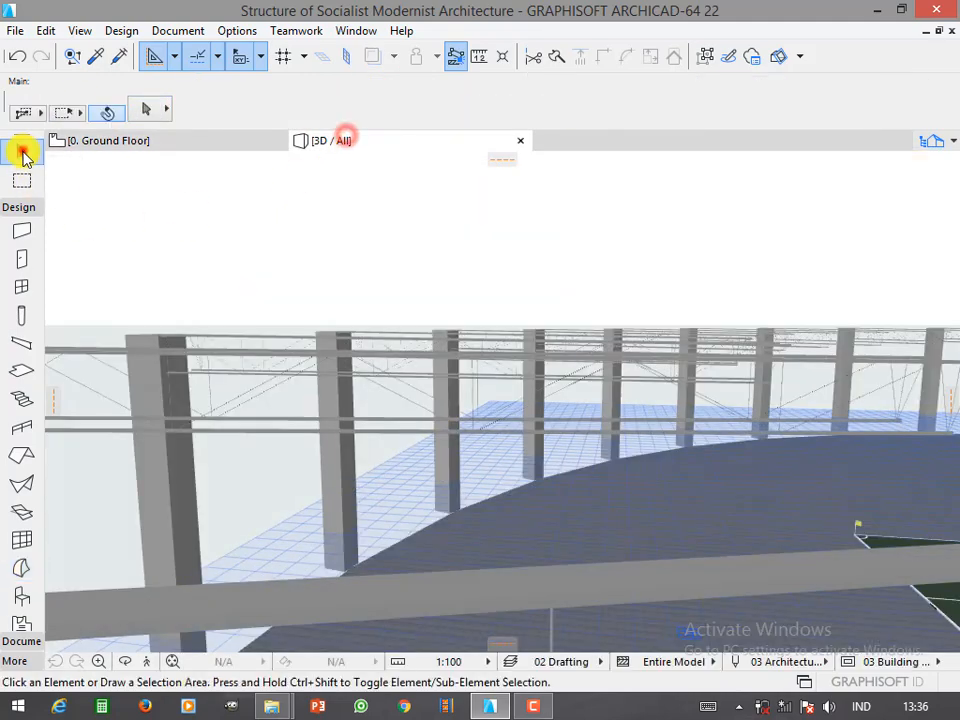
click(521, 516)
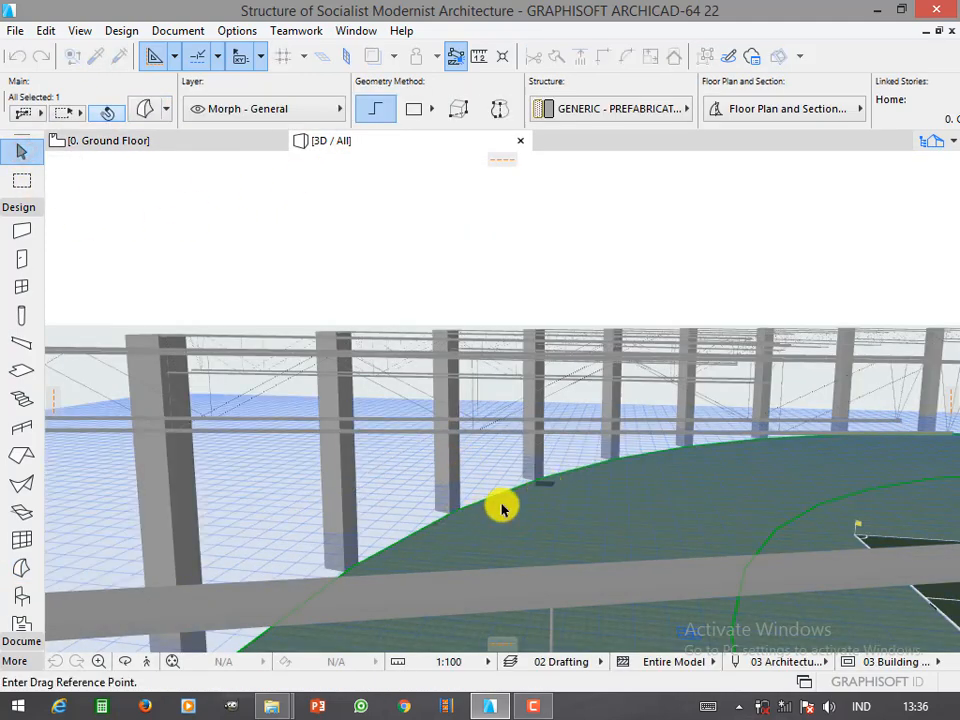
mouse_move(502, 510)
shift+middle_down()
mouse_move(358, 493)
mouse_move(475, 506)
mouse_move(311, 579)
shift+middle_up()
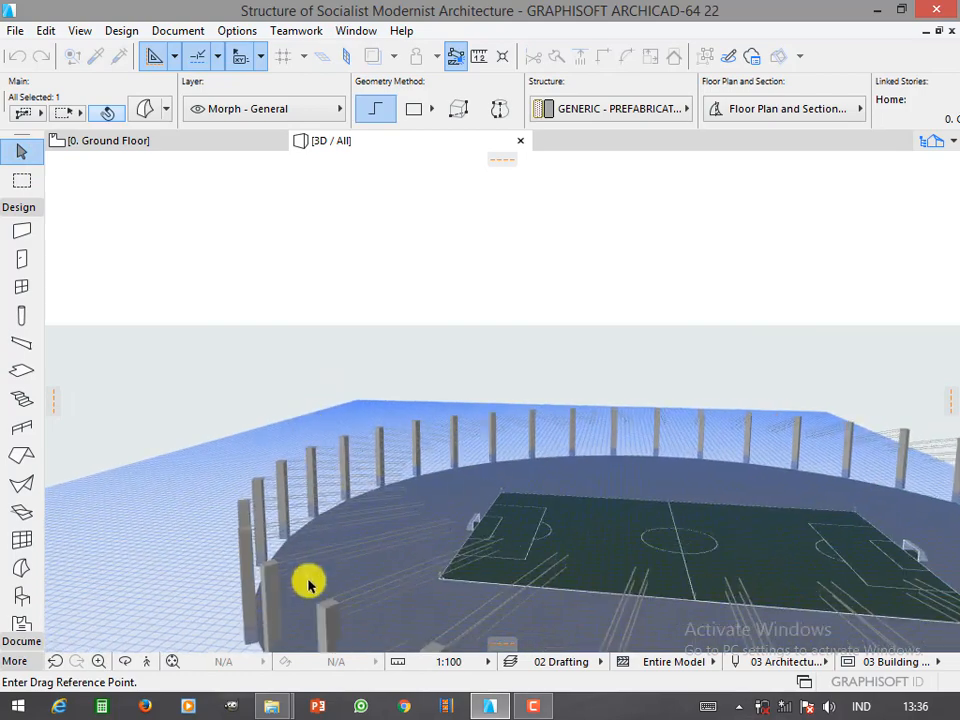
click(266, 566)
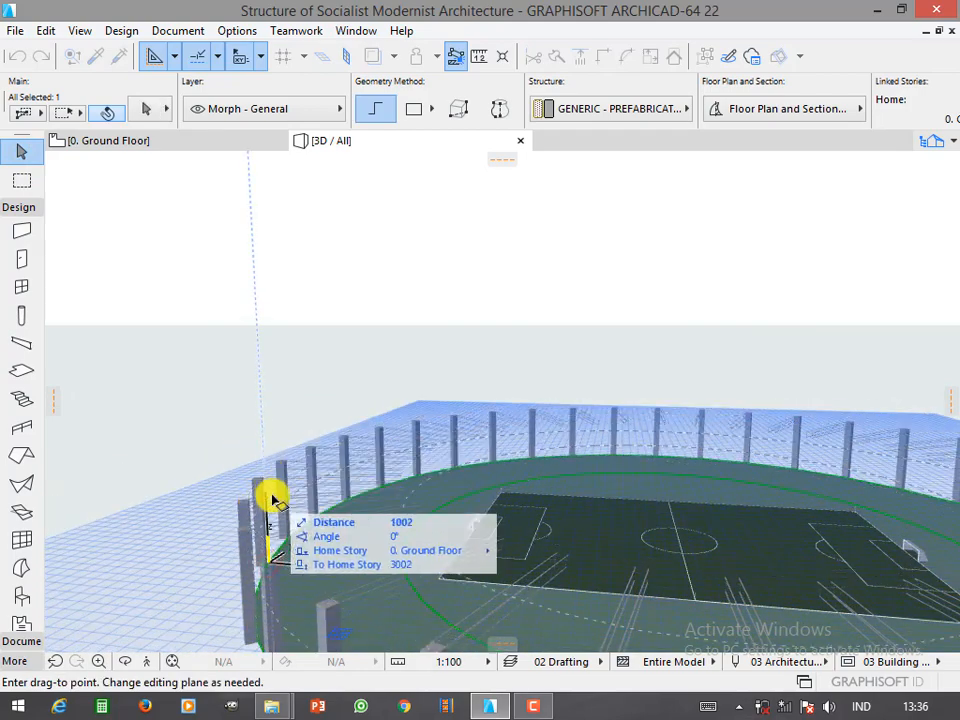
scroll(270, 488, up, 1)
scroll(242, 386, down, 3)
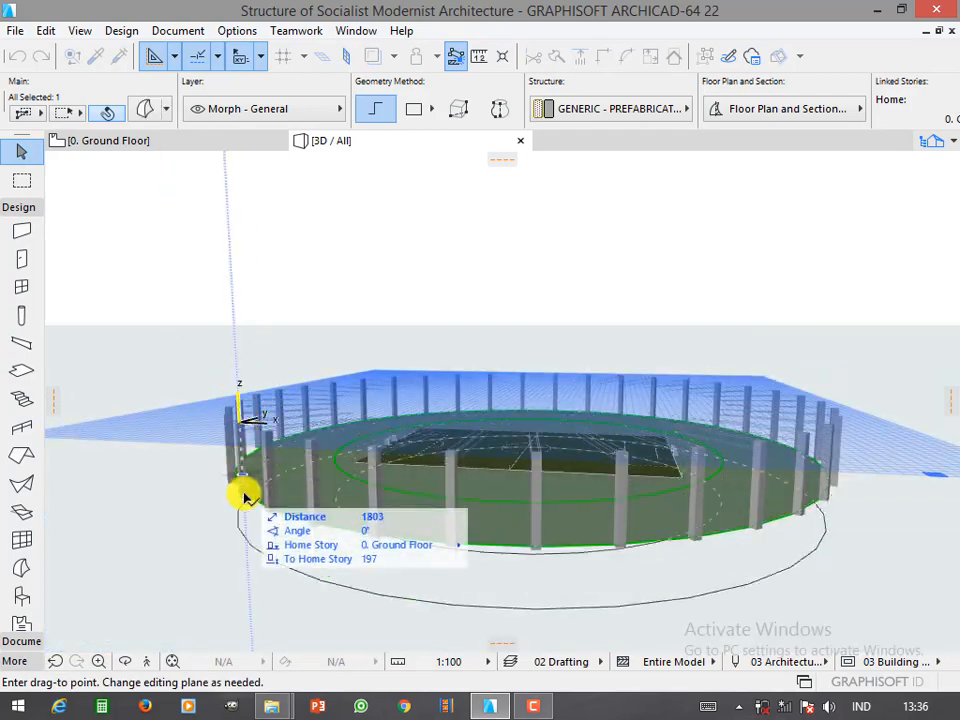
click(250, 503)
click(246, 458)
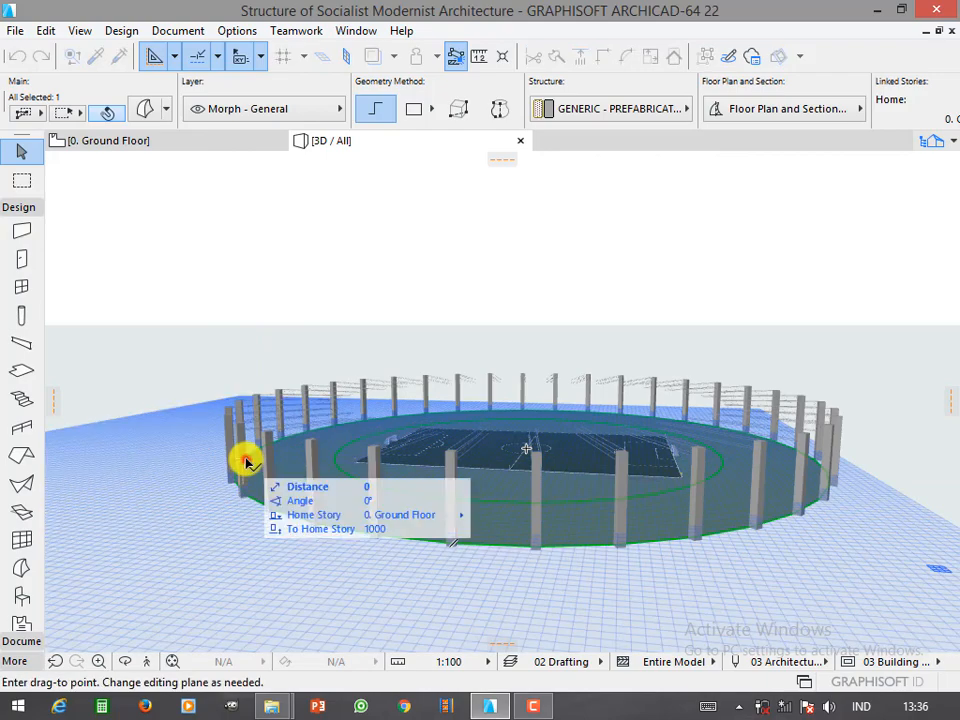
click(240, 421)
Move the morph disc further up to the tops of the columns
scroll(240, 491, up, 1)
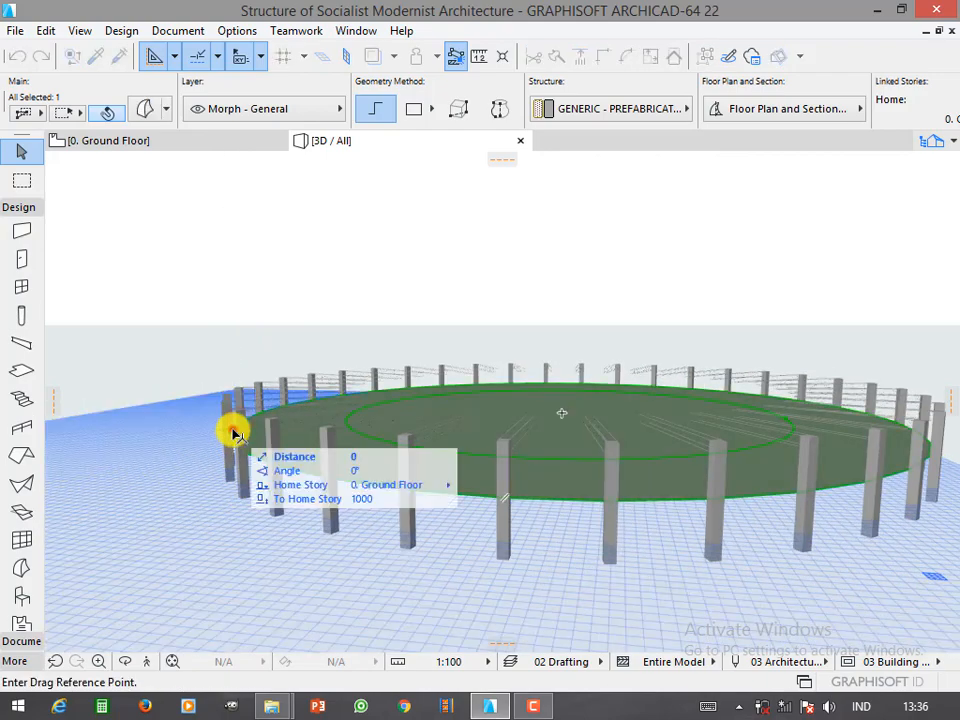
click(231, 429)
click(224, 397)
click(246, 541)
scroll(455, 388, up, 2)
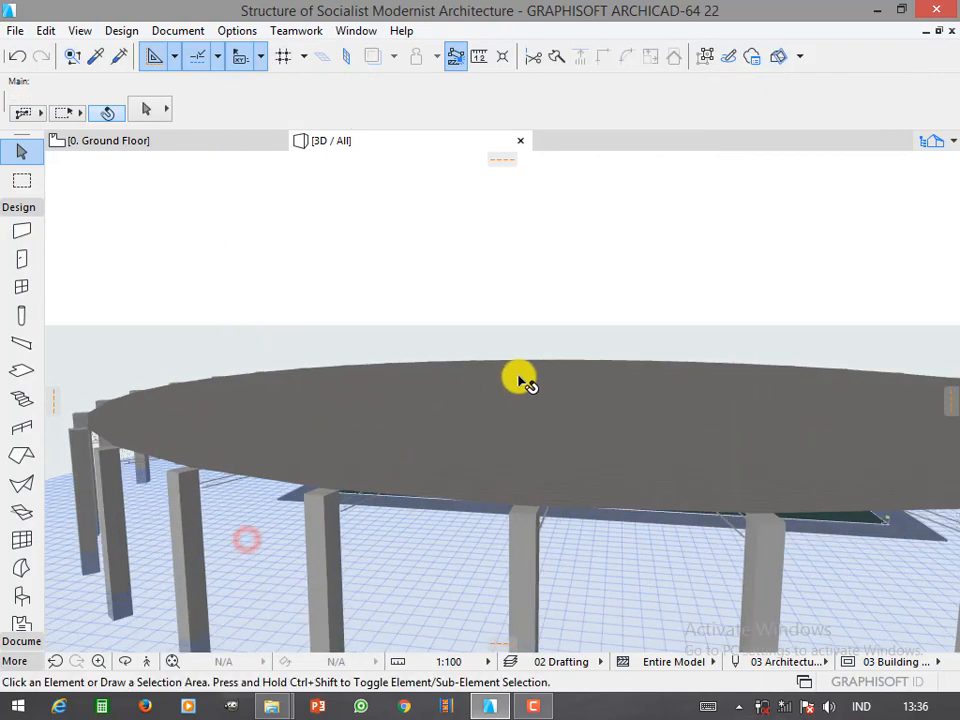
click(514, 394)
click(150, 110)
key(Escape)
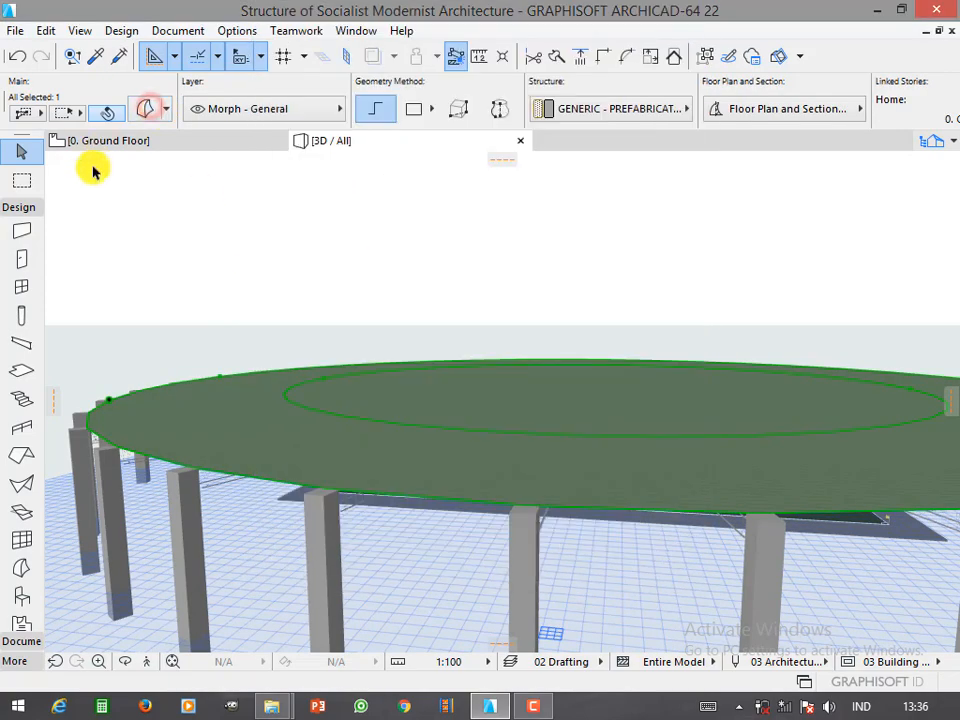
click(92, 204)
click(190, 110)
click(414, 463)
click(414, 463)
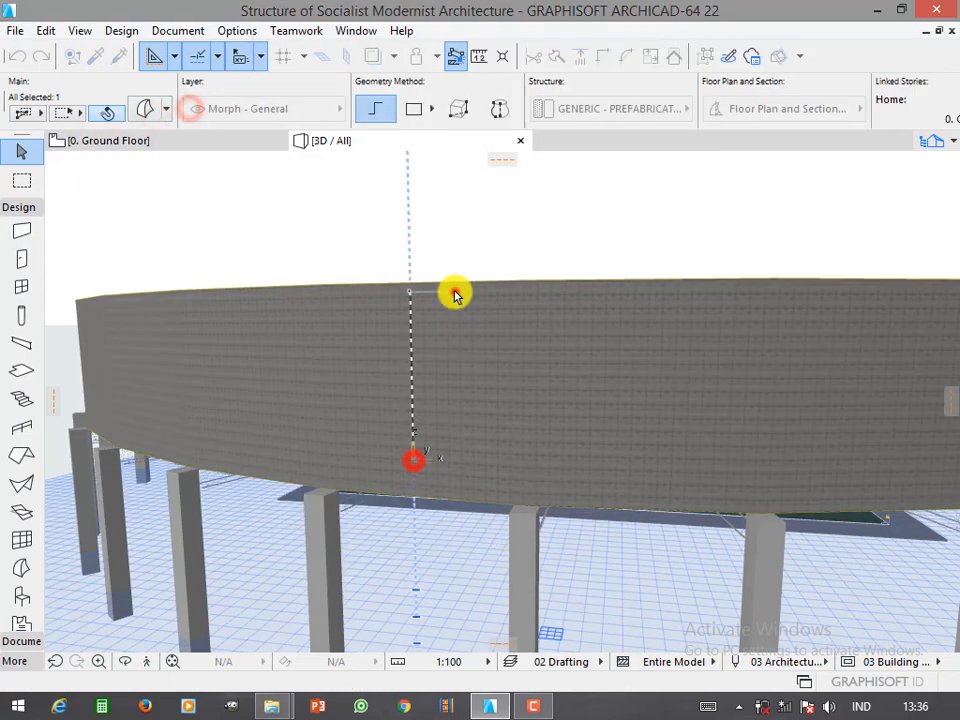
click(455, 292)
Delete the morph's inner circular face to leave a ring-shaped roof open above the field
click(465, 402)
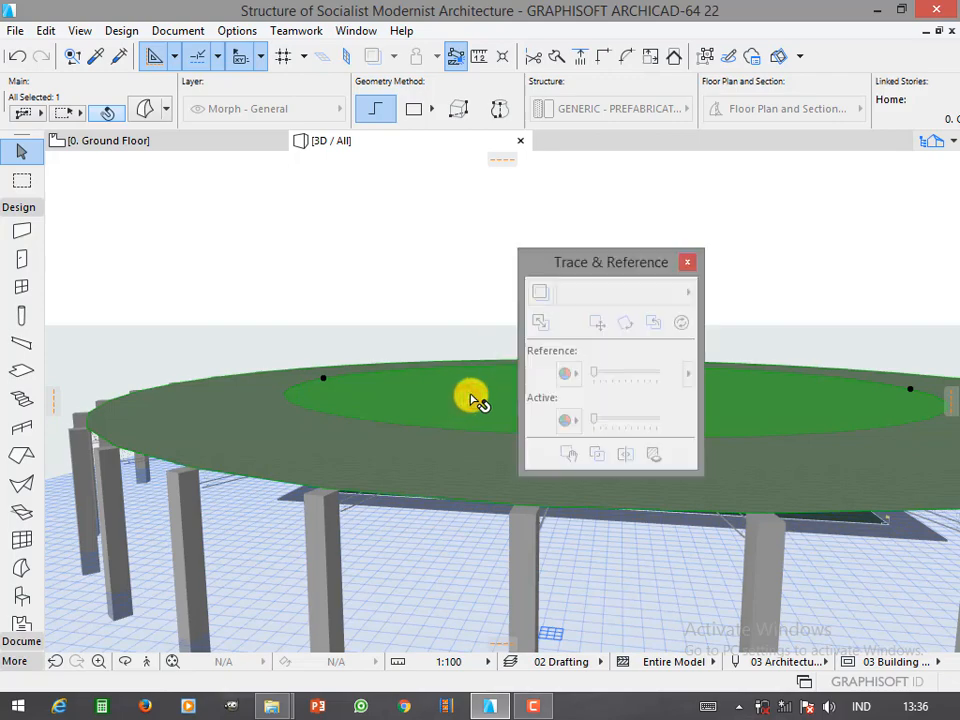
key(Delete)
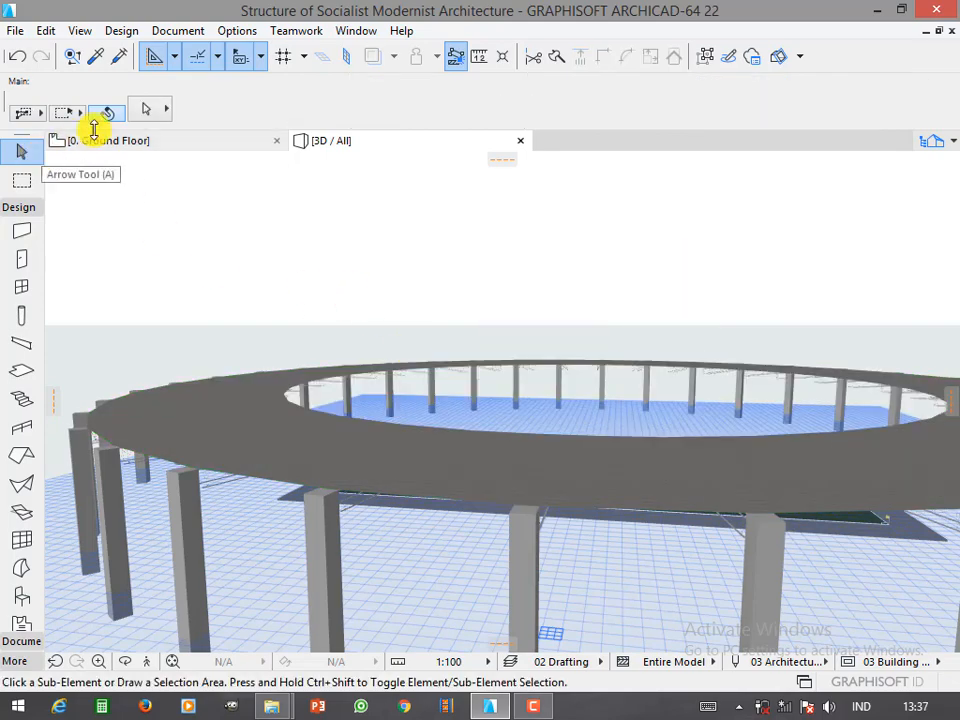
click(150, 107)
click(322, 448)
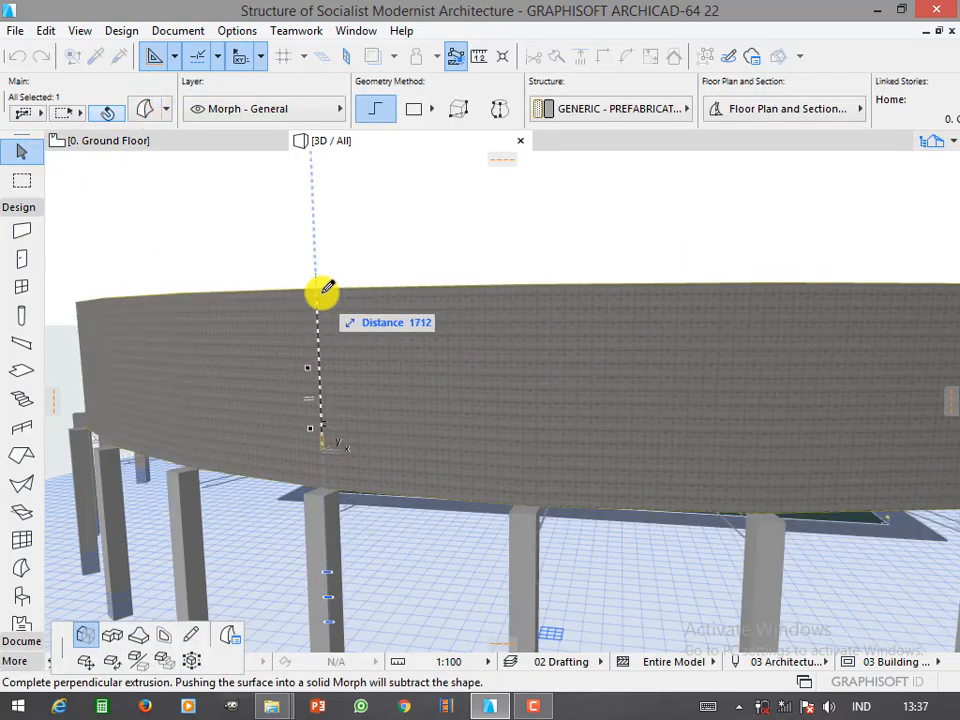
key(Tab)
key(Escape)
click(369, 603)
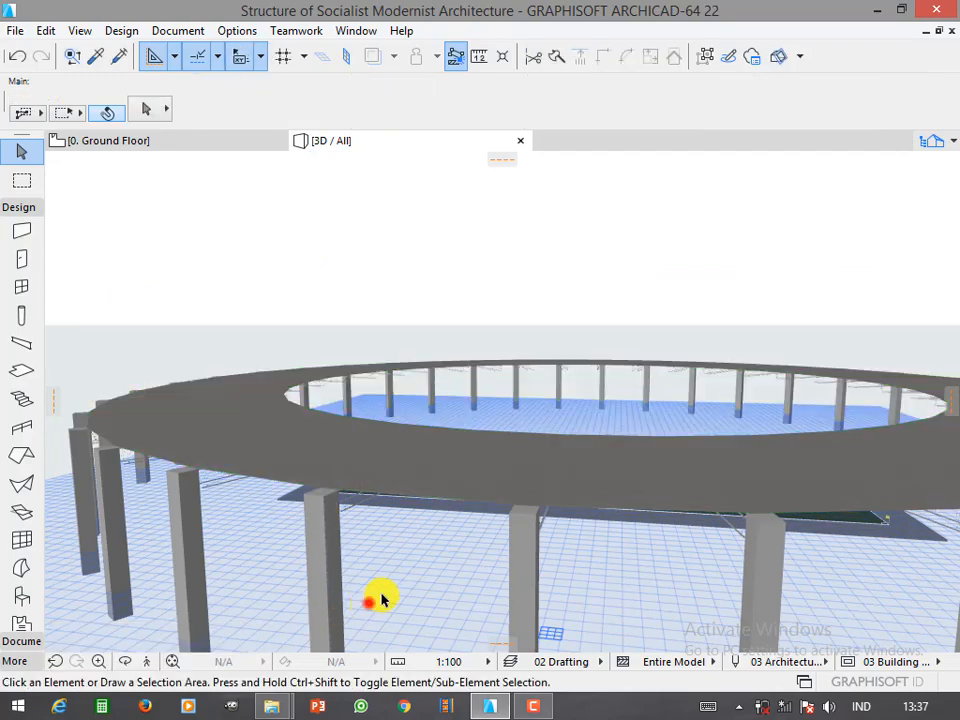
shift+middle_drag(420, 574, 66, 519)
scroll(579, 351, up, 2)
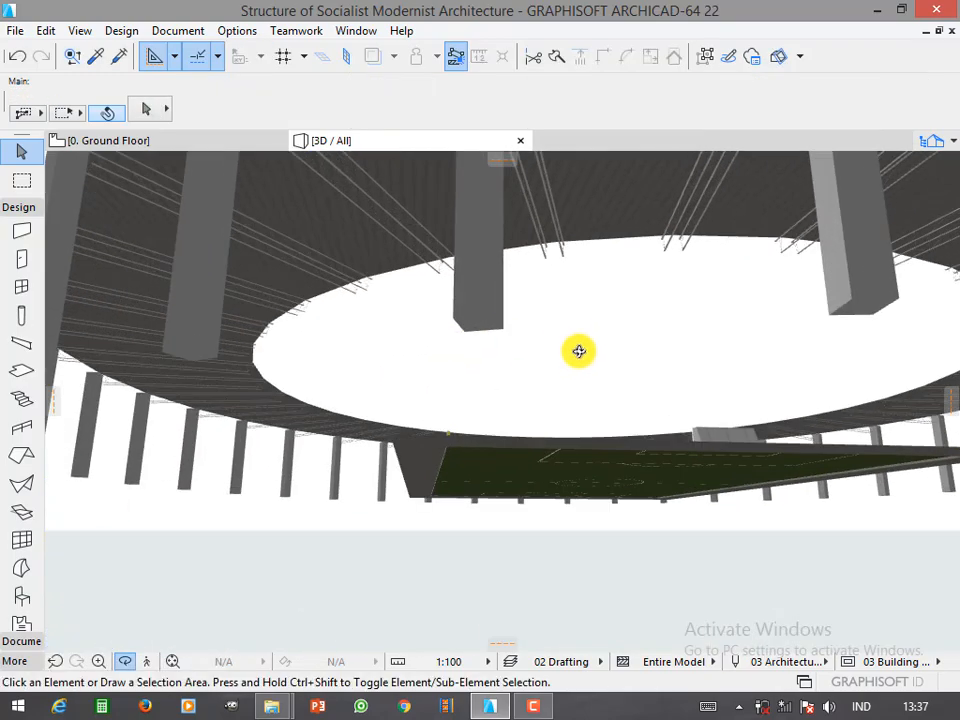
On the ground floor plan, pick up the settings of the existing elevation marker below the stadium to draw a new elevation
shift+middle_drag(581, 361, 364, 392)
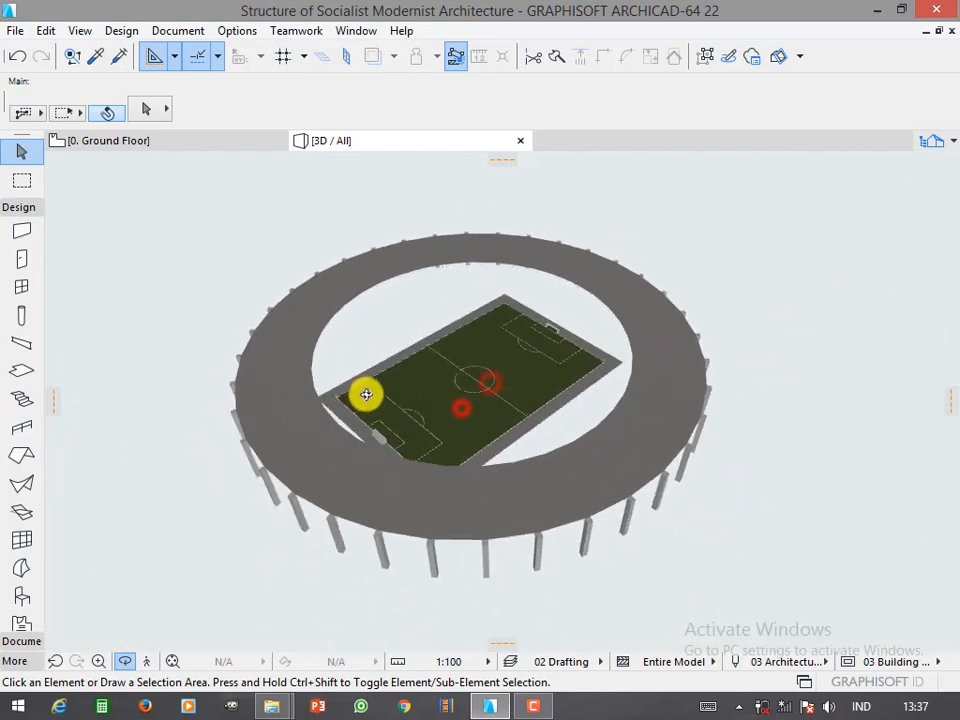
key(F2)
scroll(336, 360, down, 3)
click(21, 370)
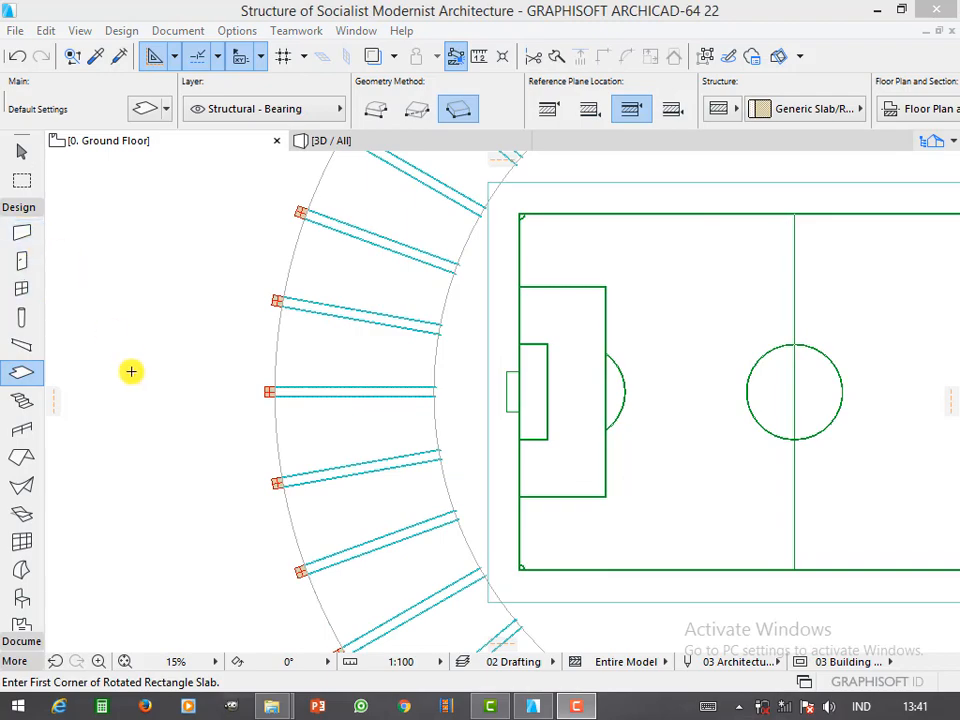
scroll(302, 395, down, 5)
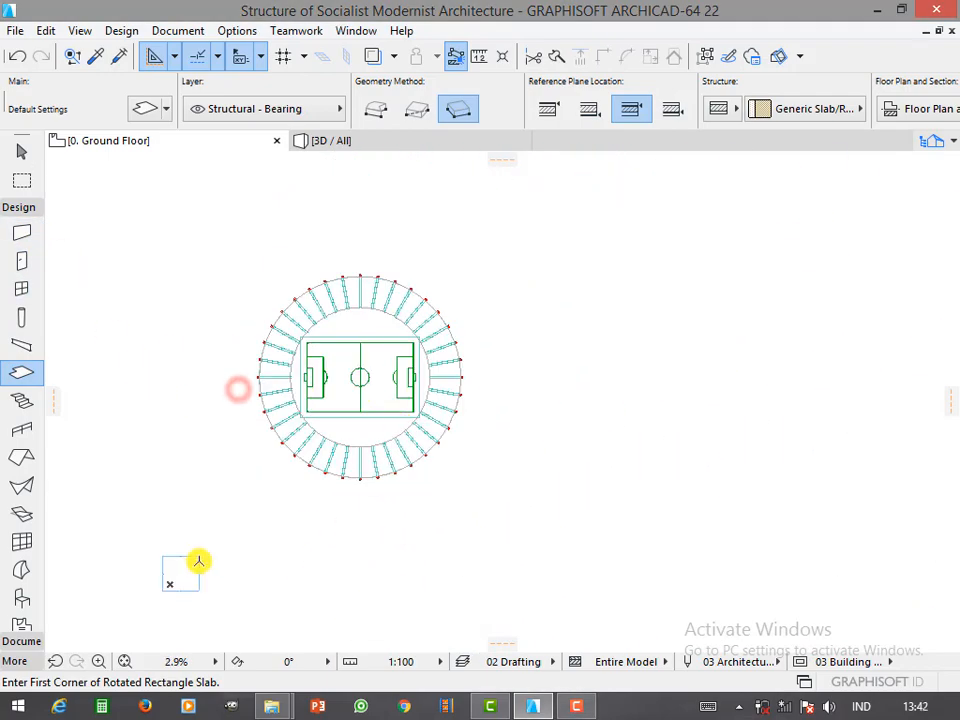
alt+click(199, 563)
scroll(264, 376, up, 6)
scroll(264, 376, up, 2)
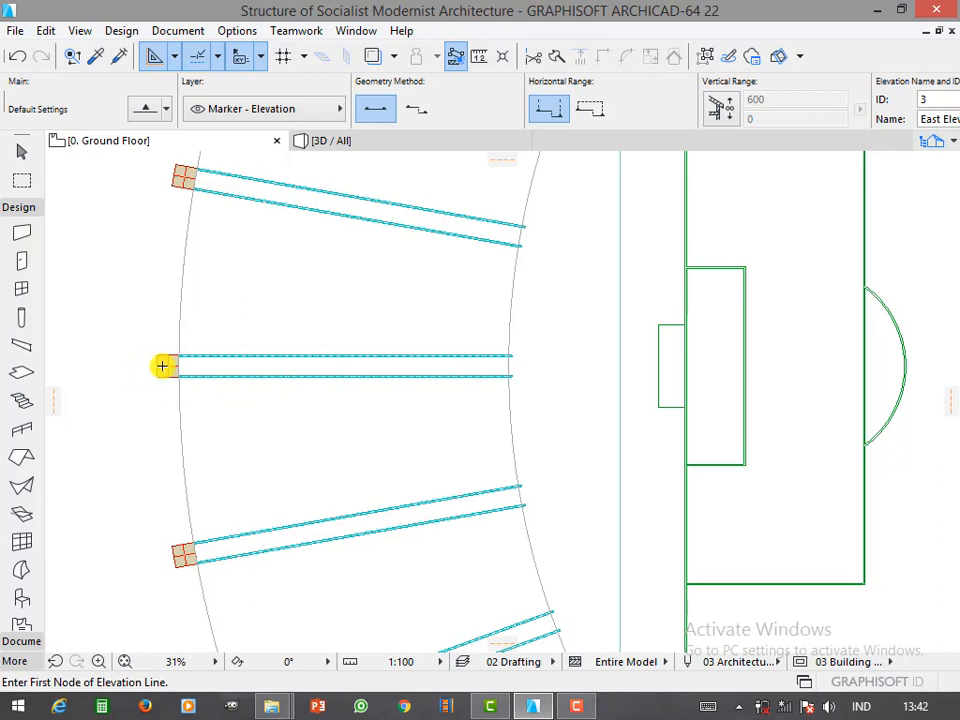
Draw a limited-range elevation line between the horizontal joist pair beside the field, from outside the column to just past the joists' inner ends
click(165, 366)
click(558, 369)
click(562, 289)
shift+click(365, 365)
click(166, 366)
click(131, 366)
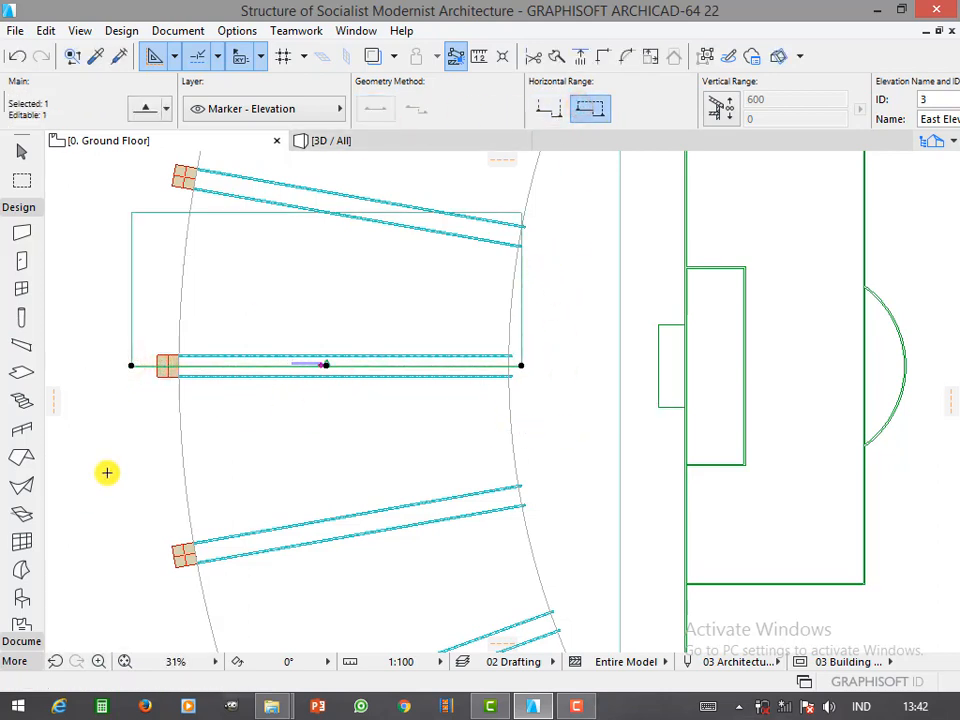
Open the new elevation with the current view settings, examine the column, joists and roof, and return to the ground floor plan
right_click(129, 452)
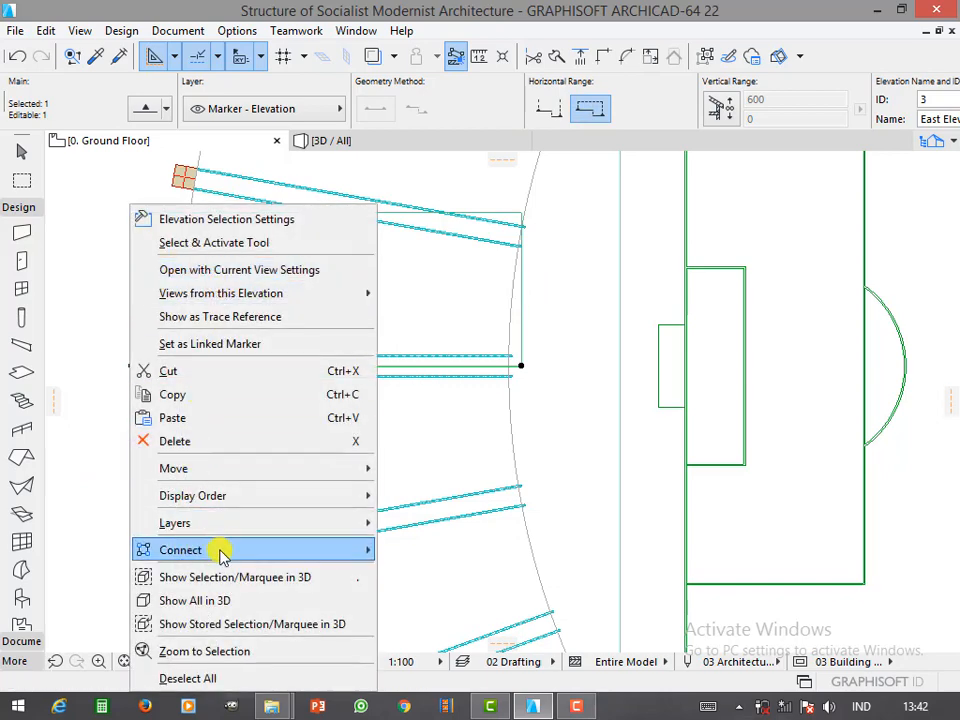
click(216, 271)
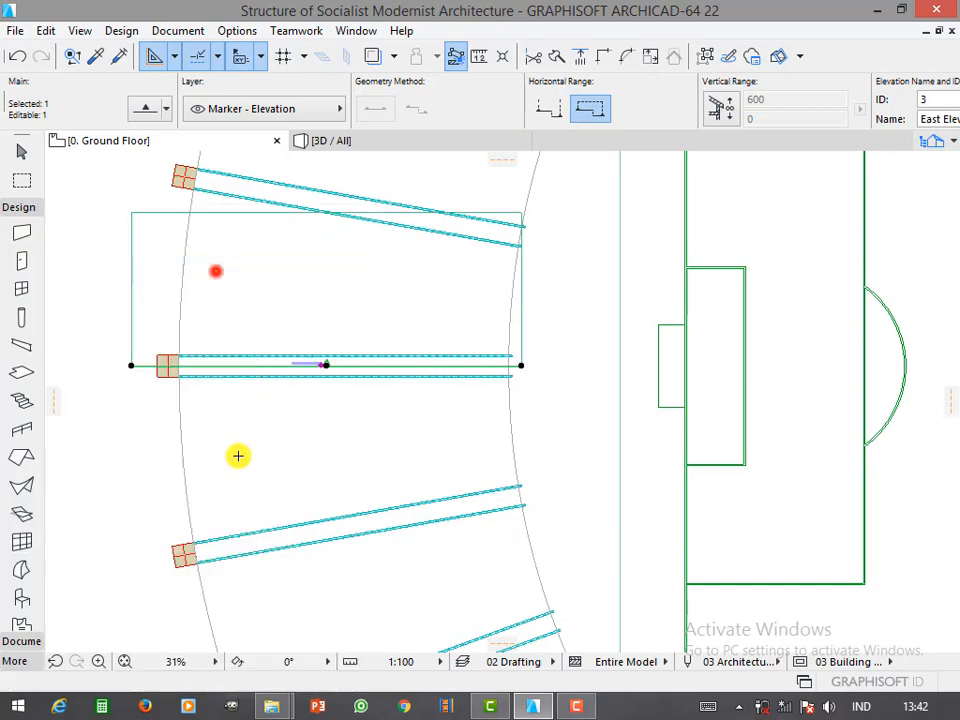
scroll(172, 503, down, 4)
scroll(215, 515, up, 2)
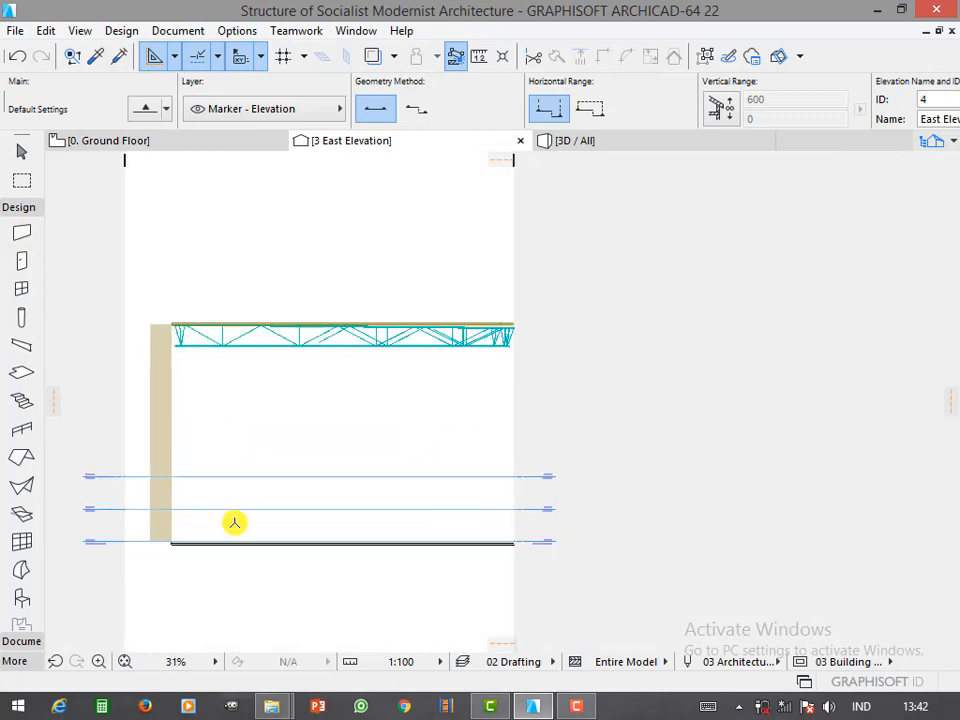
scroll(390, 500, up, 1)
key(F2)
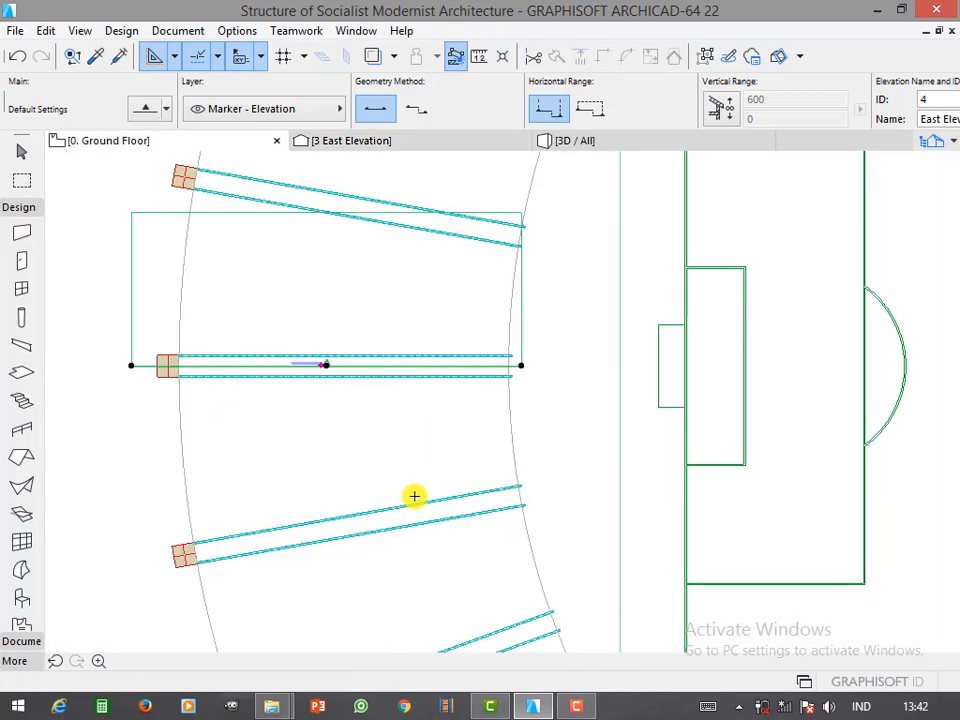
key(ctrl+a)
right_click(506, 377)
click(117, 414)
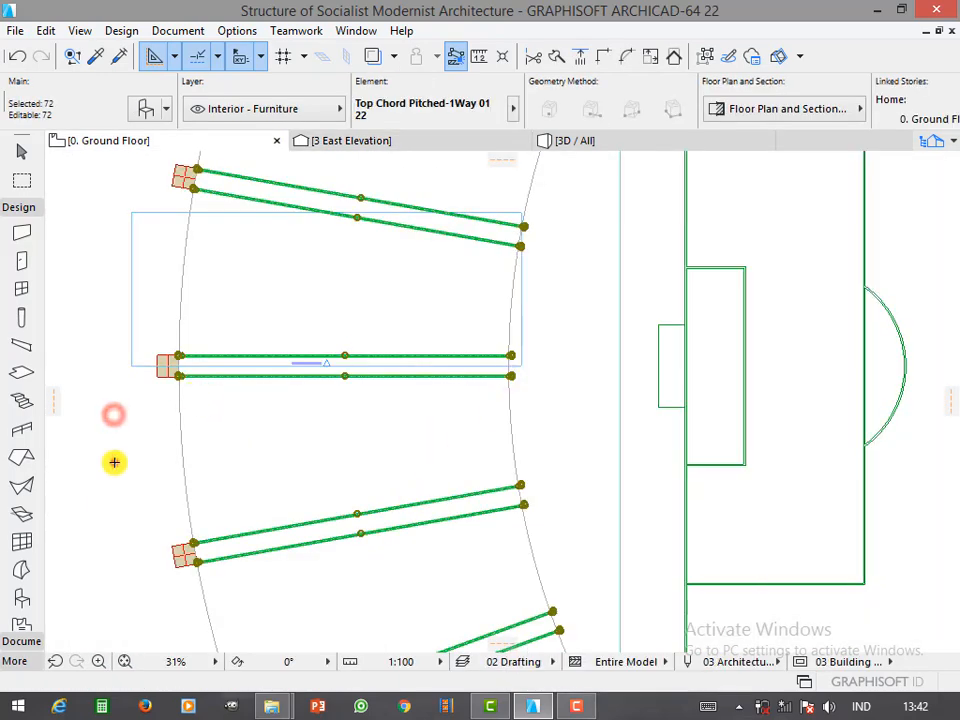
click(114, 462)
Stretch both ends of the elevation line outward, farther beyond the column and farther past the joists' inner ends
shift+click(521, 366)
click(521, 366)
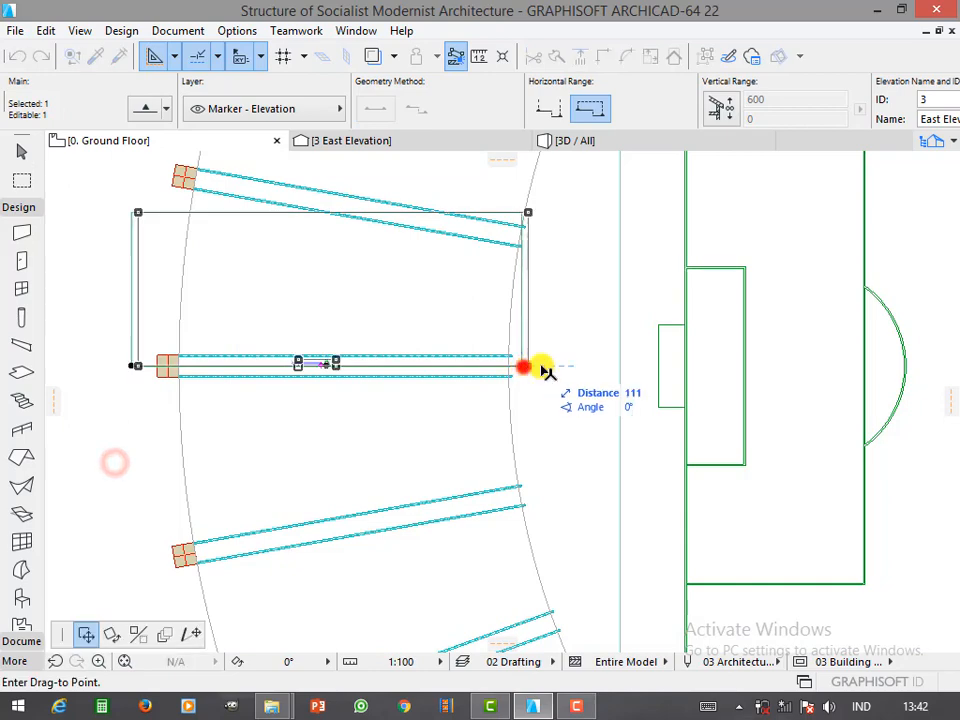
click(183, 633)
click(603, 367)
click(131, 368)
click(113, 368)
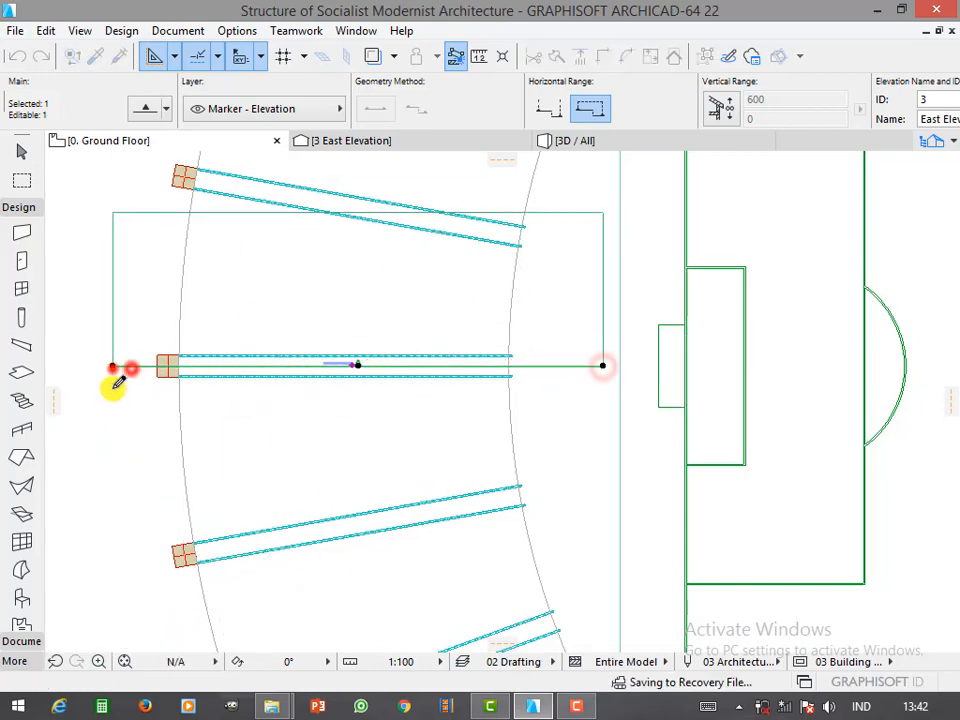
click(116, 403)
Deselect the elevation line and return to the East Elevation view
scroll(150, 398, down, 4)
shift+click(332, 382)
click(122, 431)
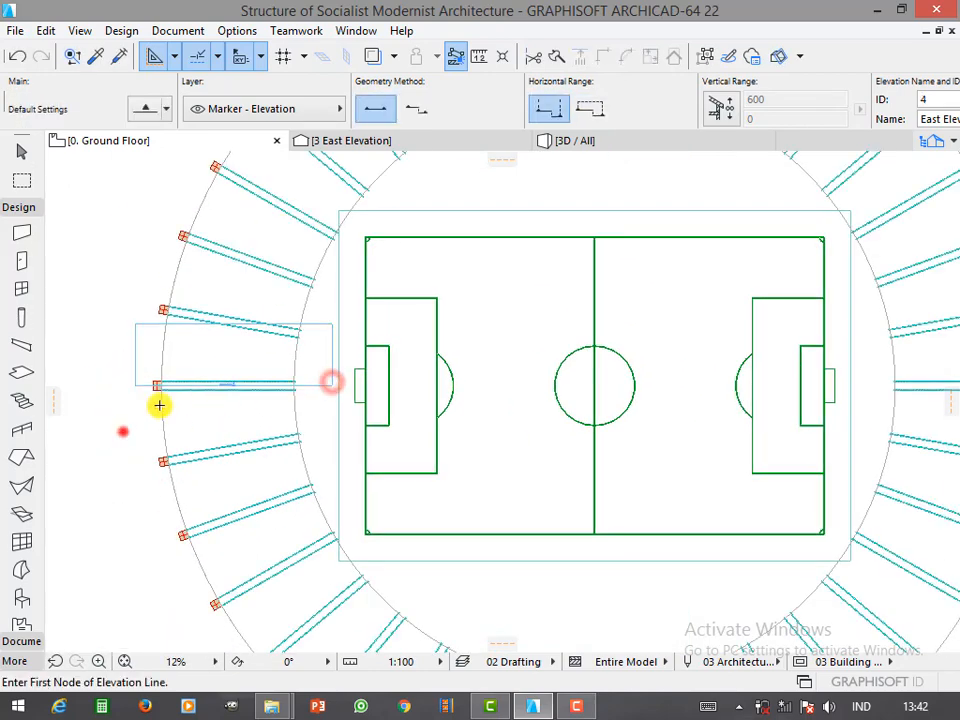
scroll(160, 395, up, 4)
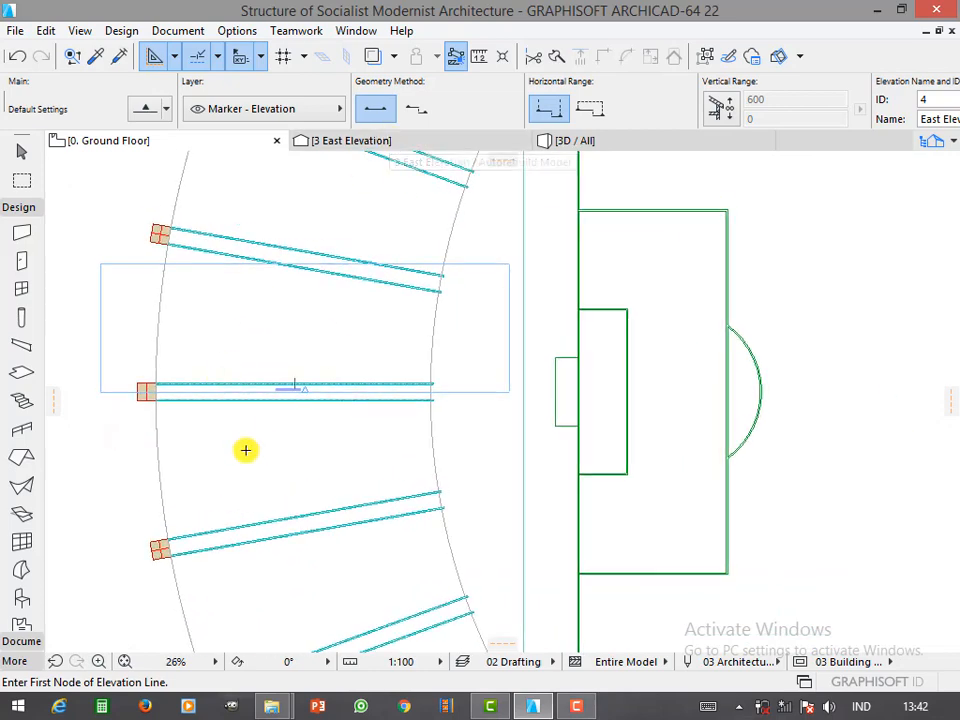
scroll(246, 450, down, 4)
click(395, 148)
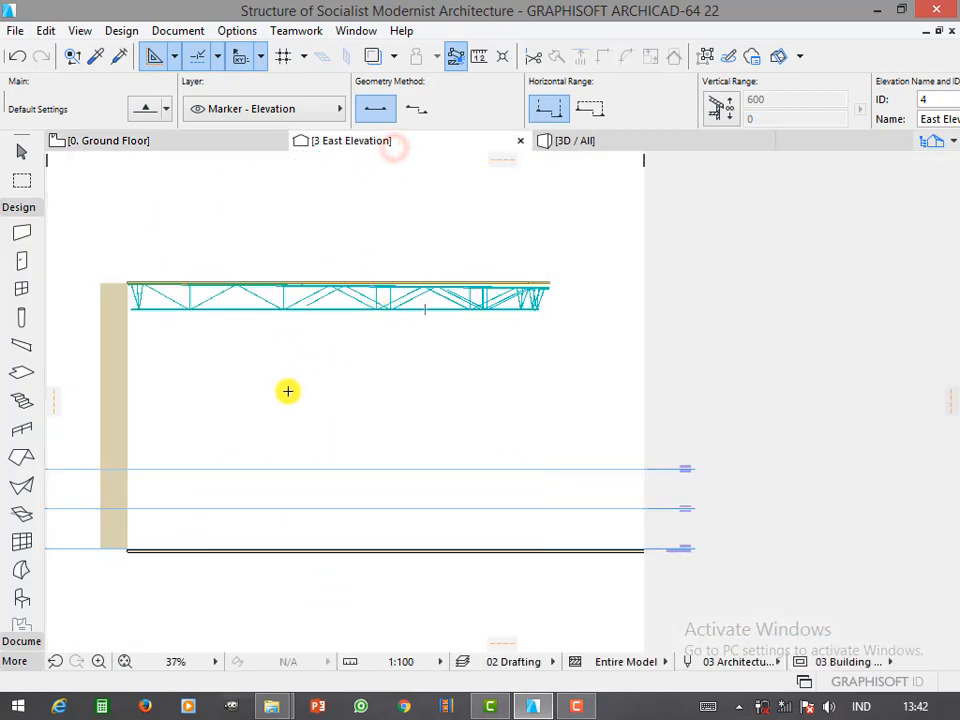
click(17, 571)
scroll(574, 328, up, 6)
click(624, 336)
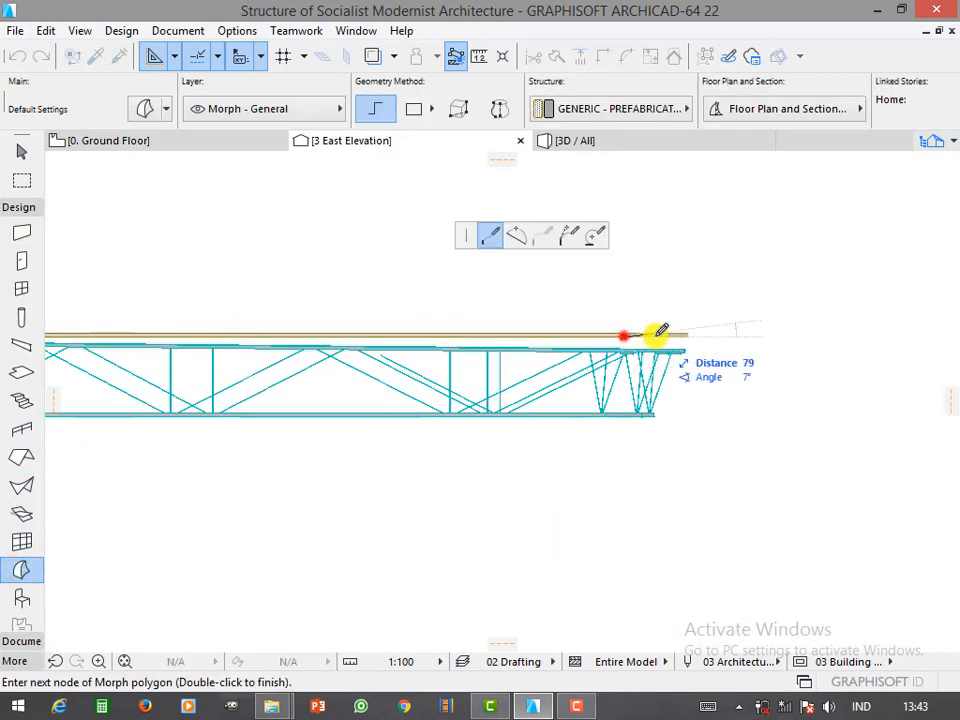
scroll(658, 334, down, 3)
scroll(625, 332, up, 2)
scroll(676, 338, up, 4)
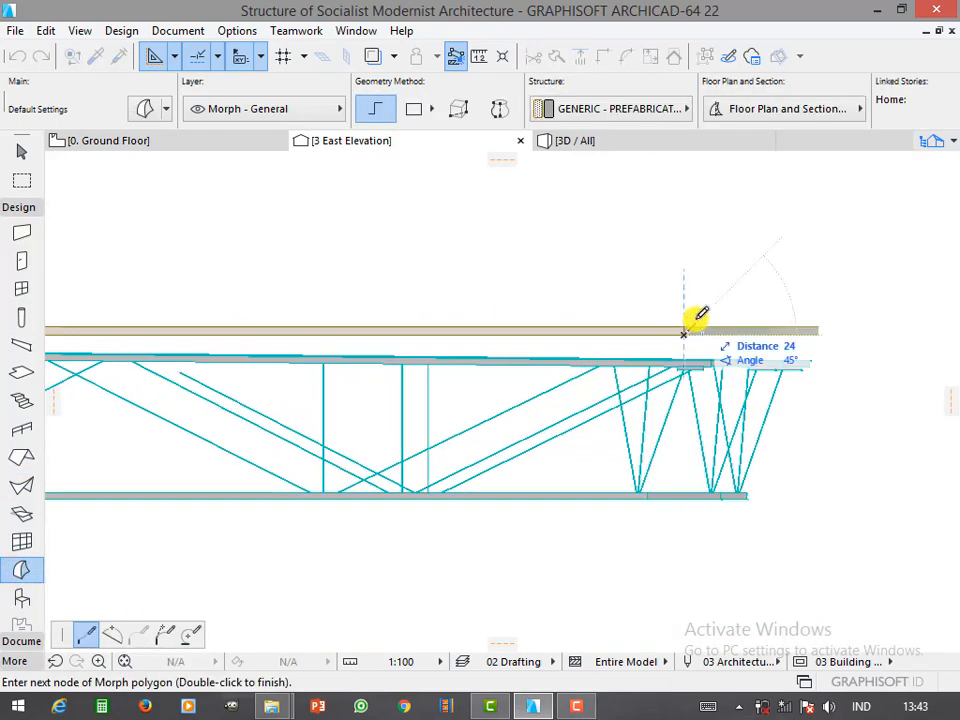
click(684, 326)
right_click(730, 422)
click(486, 436)
scroll(643, 388, down, 5)
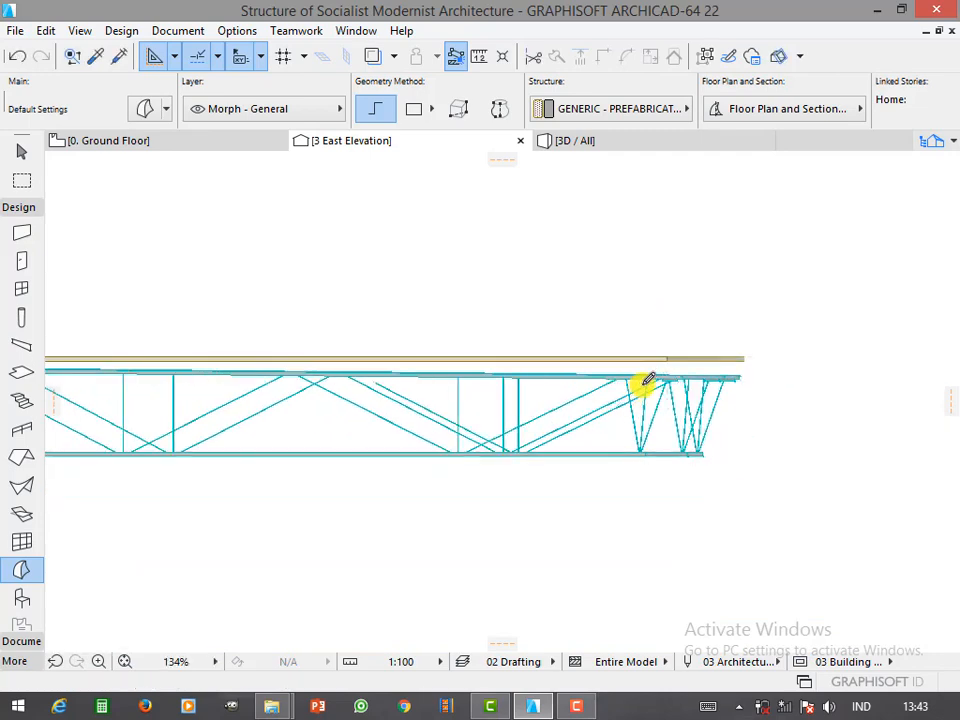
Draw a two-step fill with treads of 150 on the roof's upper face, starting near its inner edge and rising toward the column
click(18, 207)
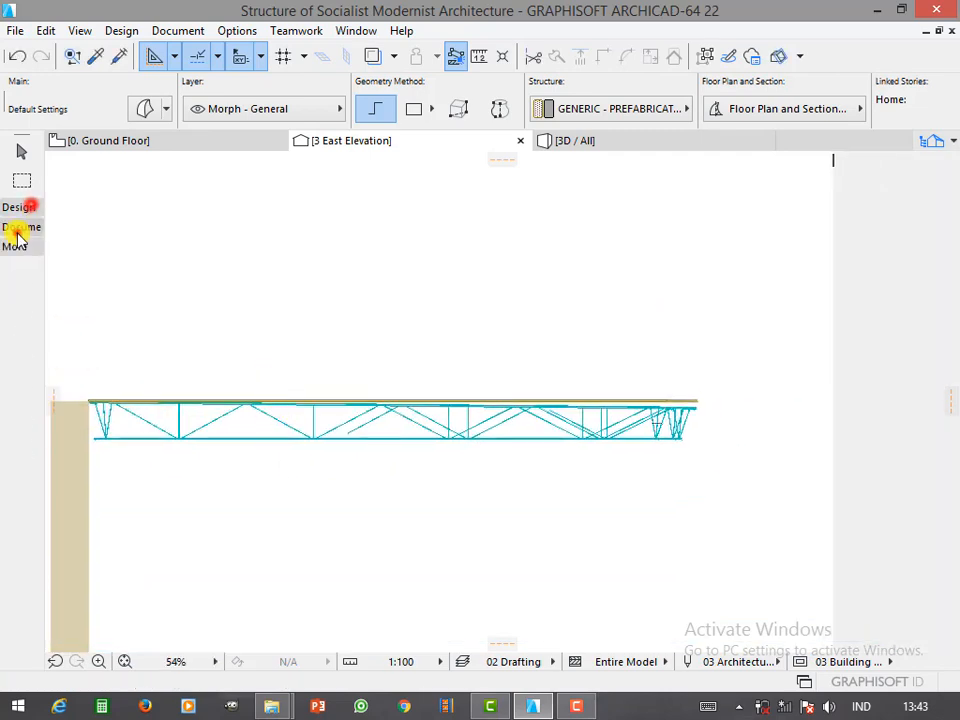
click(21, 226)
click(21, 365)
scroll(698, 371, up, 1)
scroll(698, 371, up, 2)
click(651, 422)
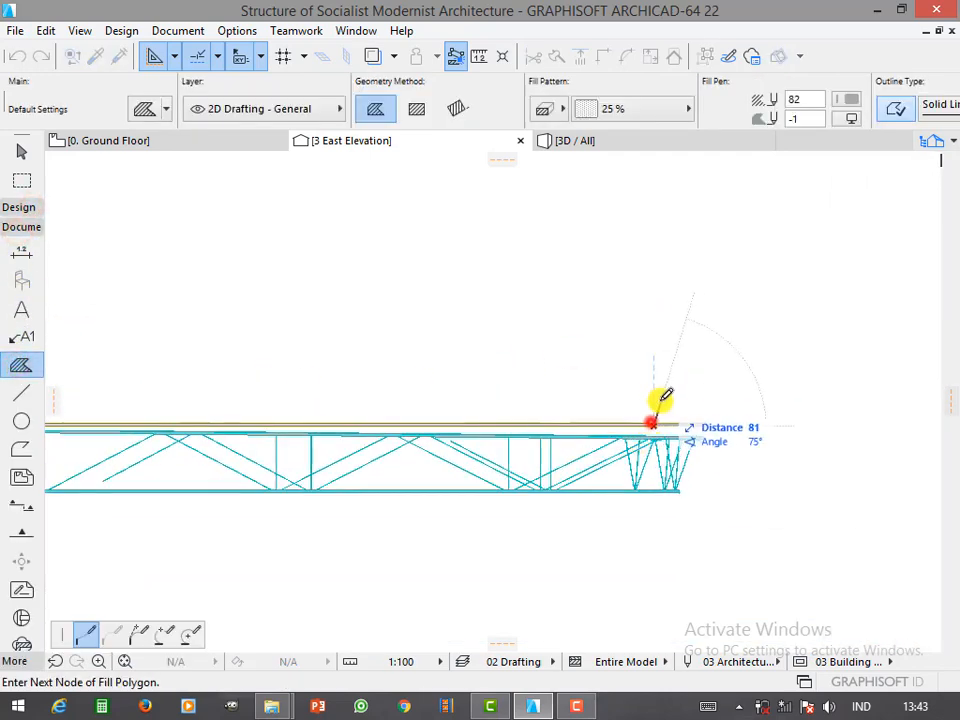
scroll(652, 418, up, 9)
key(Escape)
click(650, 438)
scroll(652, 436, down, 6)
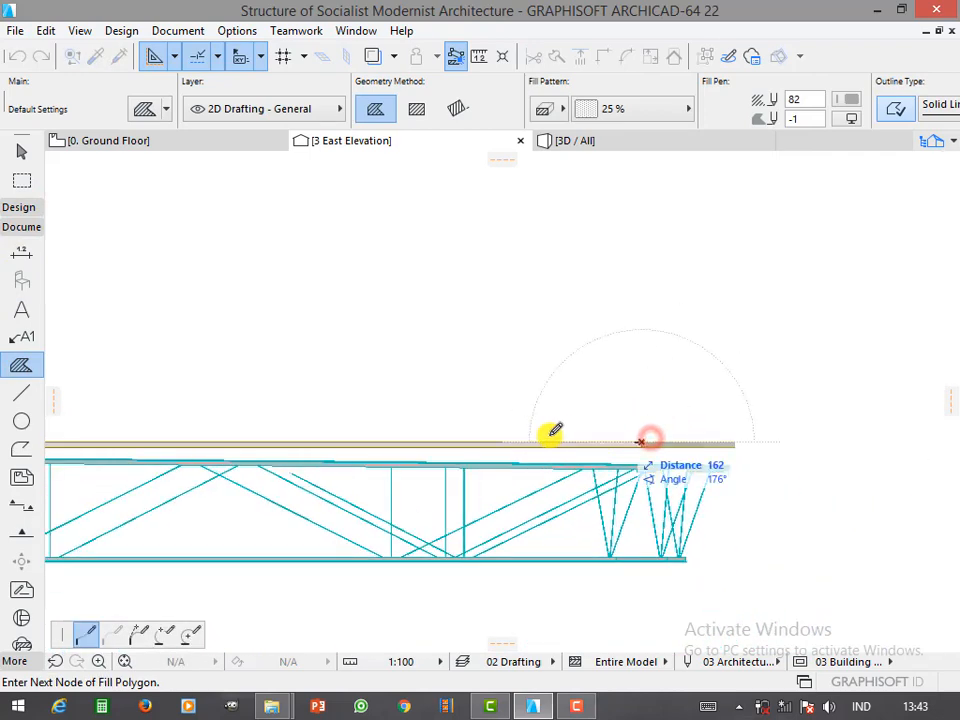
scroll(655, 420, up, 3)
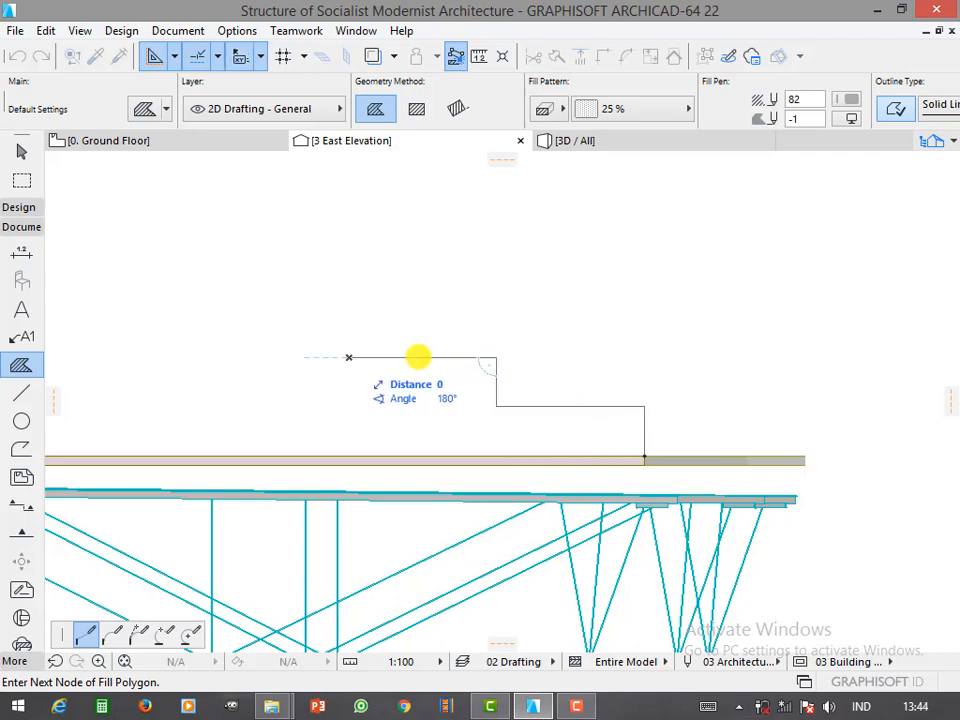
scroll(355, 445, down, 4)
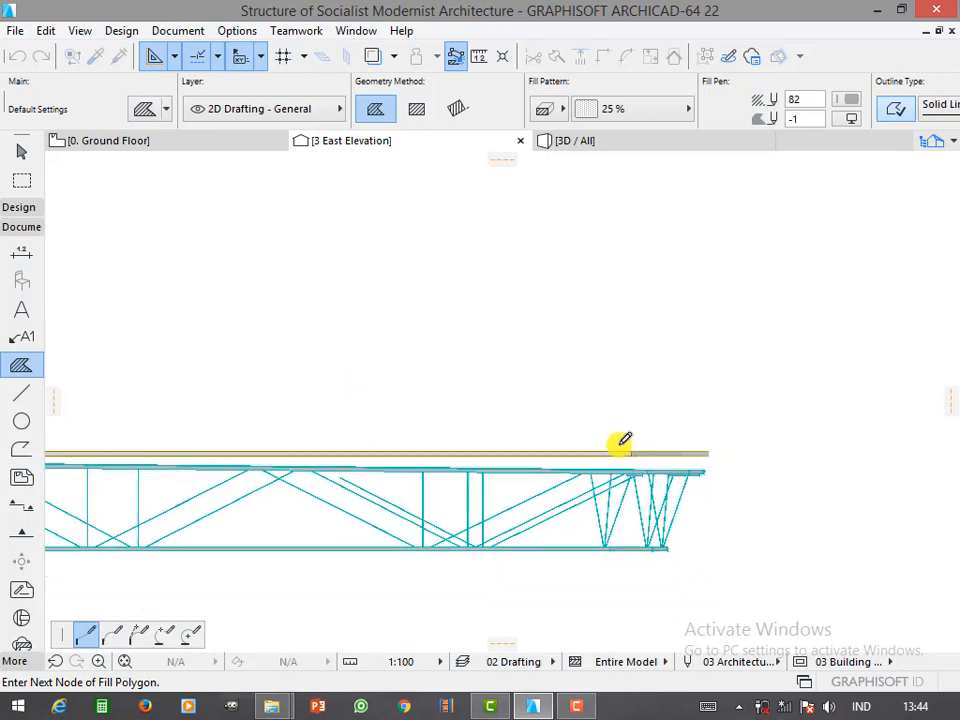
scroll(596, 454, up, 3)
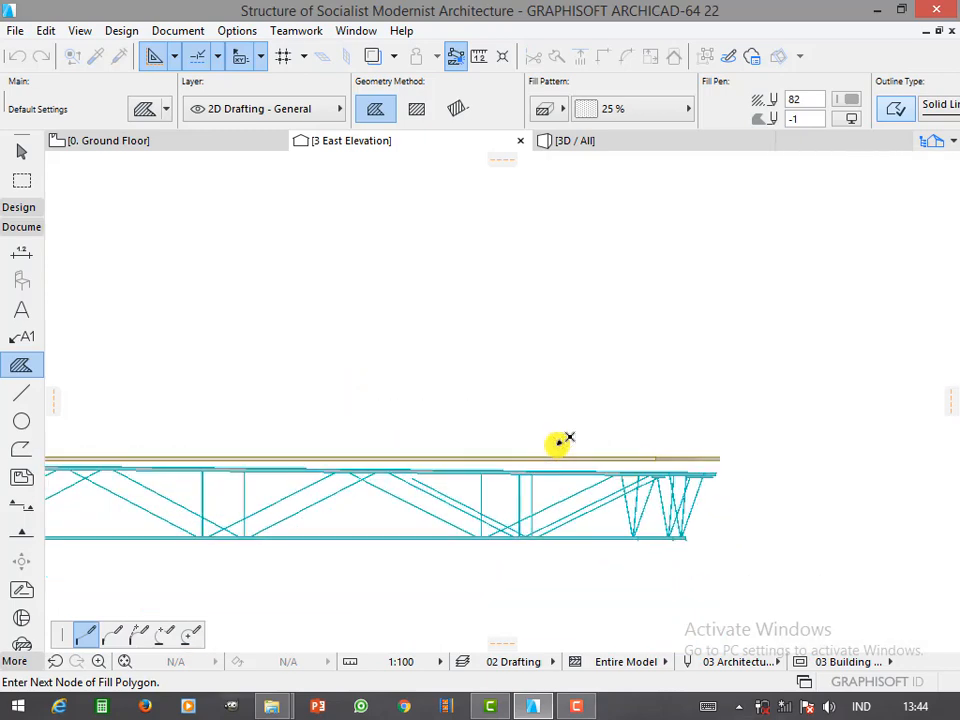
double_click(657, 452)
Trace the fill's stepped edge with a polyline from its lower inner corner to the far end of the upper tread
click(21, 392)
scroll(662, 457, up, 4)
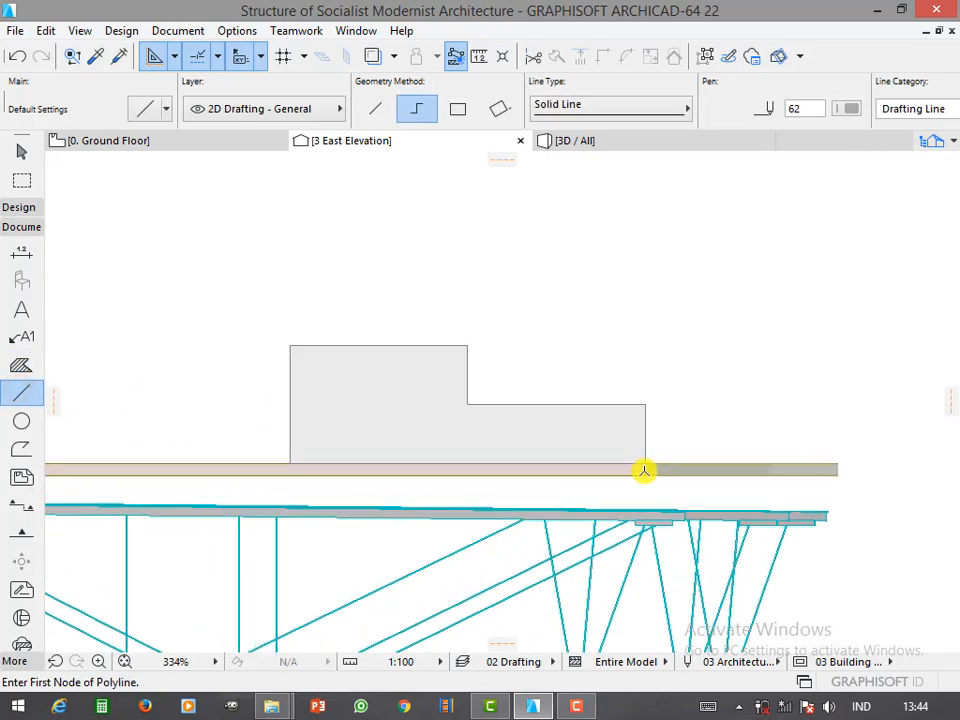
click(644, 463)
click(466, 403)
click(467, 345)
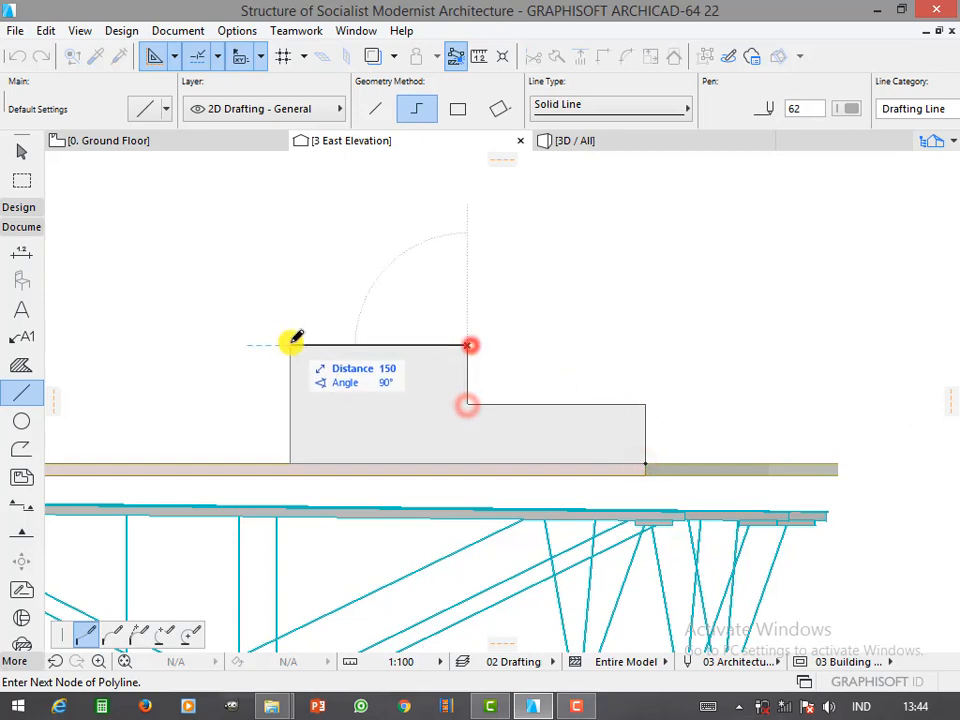
double_click(290, 345)
Drag ten copies of the stepped polyline end to end up the slope, continuing the steps outward beyond the column
key(ctrl+shift+z)
key(ctrl+d)
click(645, 463)
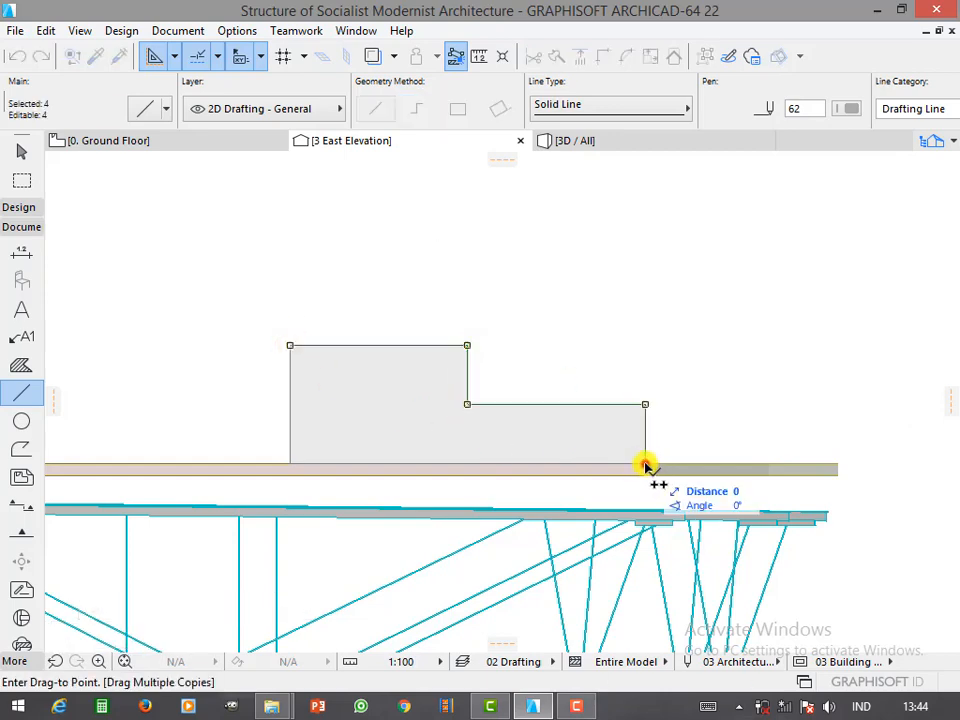
scroll(712, 468, down, 2)
scroll(493, 393, down, 2)
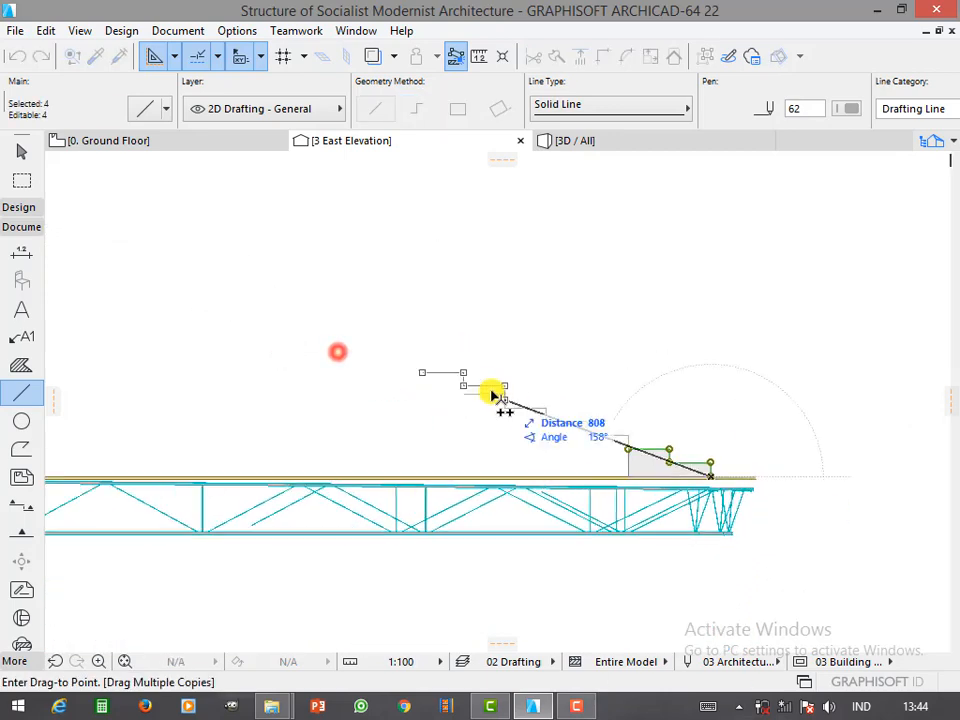
scroll(600, 445, down, 2)
scroll(568, 429, up, 2)
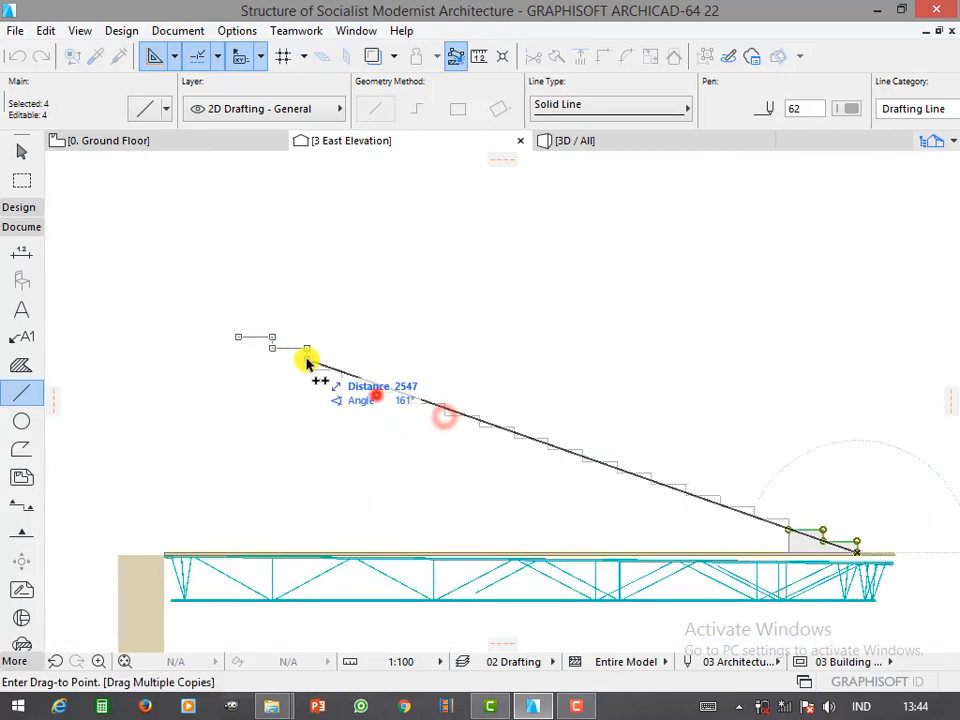
scroll(482, 390, down, 2)
scroll(352, 403, up, 2)
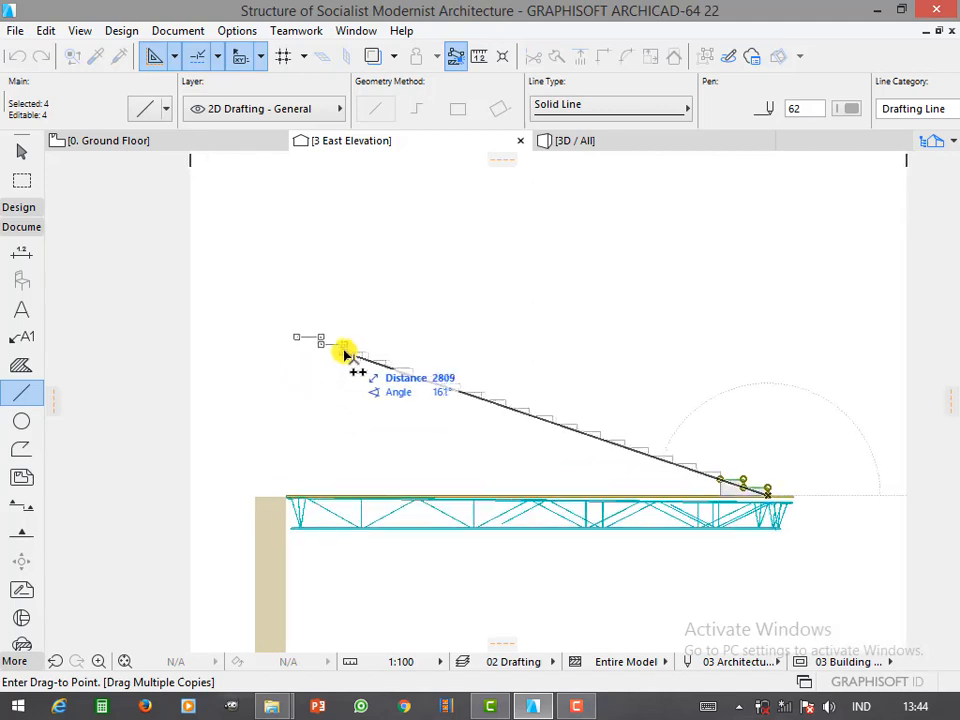
click(289, 341)
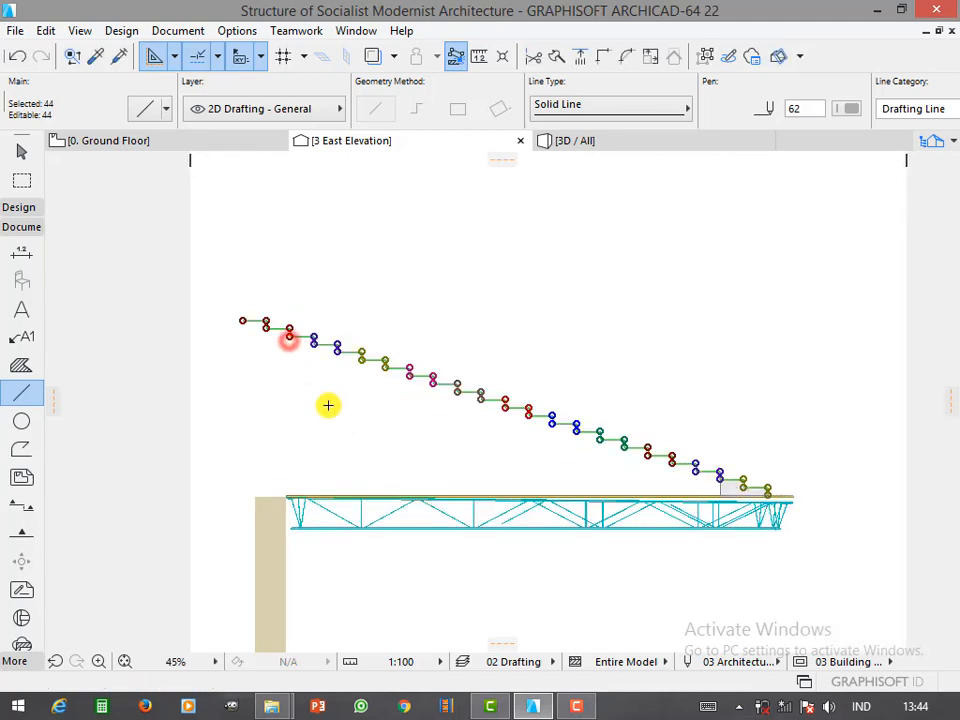
Copy the whole stepped outline straight down by one riser height
click(306, 403)
scroll(243, 379, up, 1)
shift+click(251, 314)
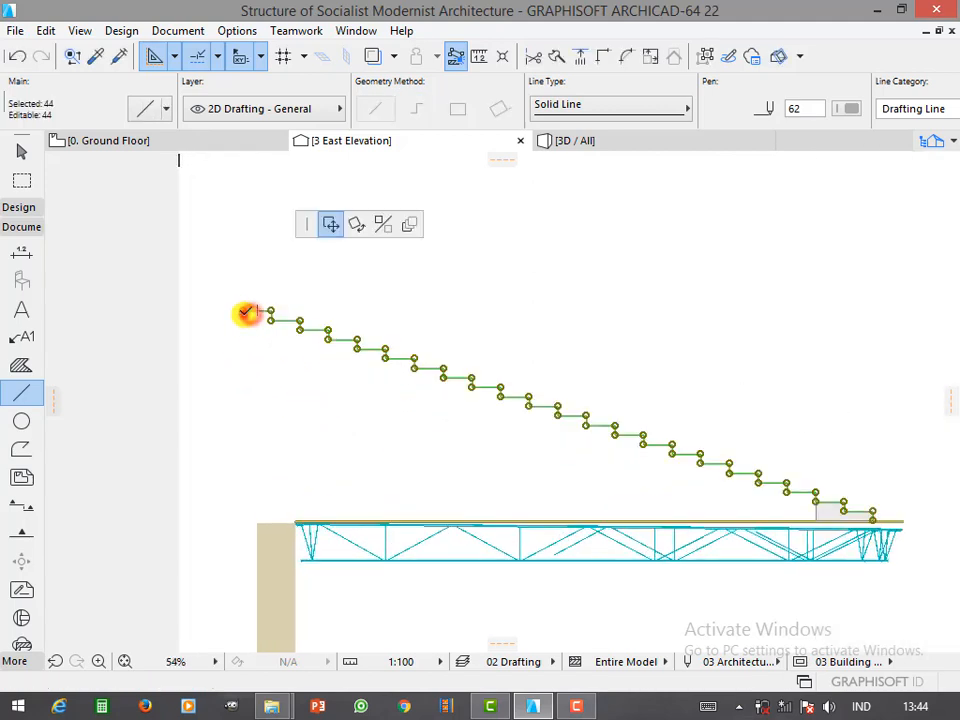
click(243, 311)
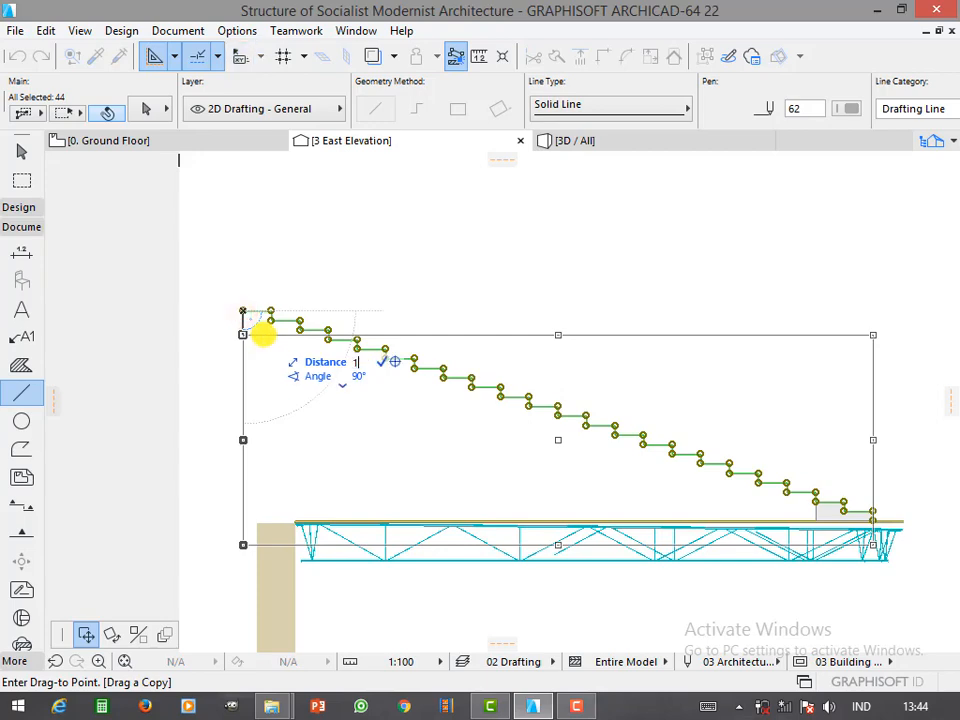
text(500)
key(Return)
click(266, 365)
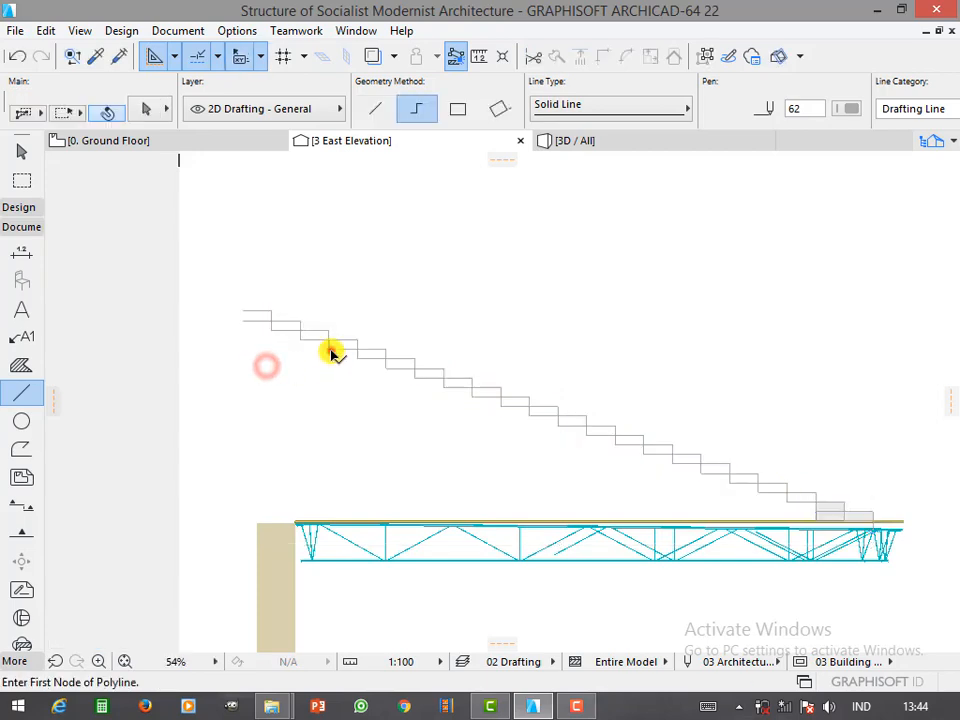
Move the lower stepped outline horizontally toward the column so that it is offset from the upper stepped outline
key(ctrl+a)
scroll(900, 521, up, 5)
scroll(634, 431, up, 4)
click(634, 431)
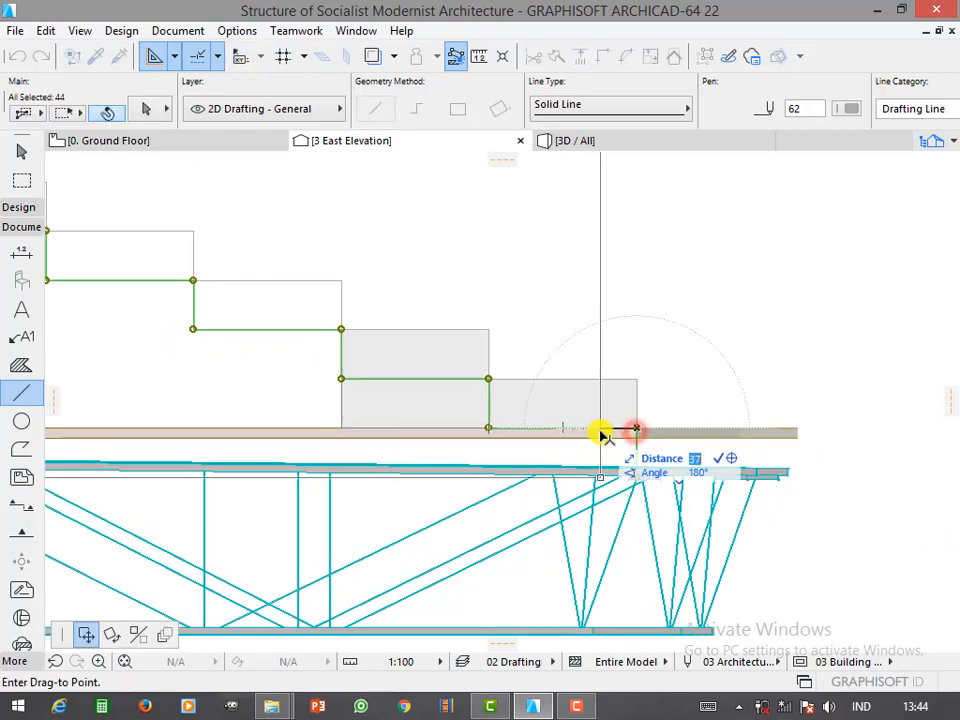
scroll(611, 456, down, 14)
scroll(520, 389, up, 5)
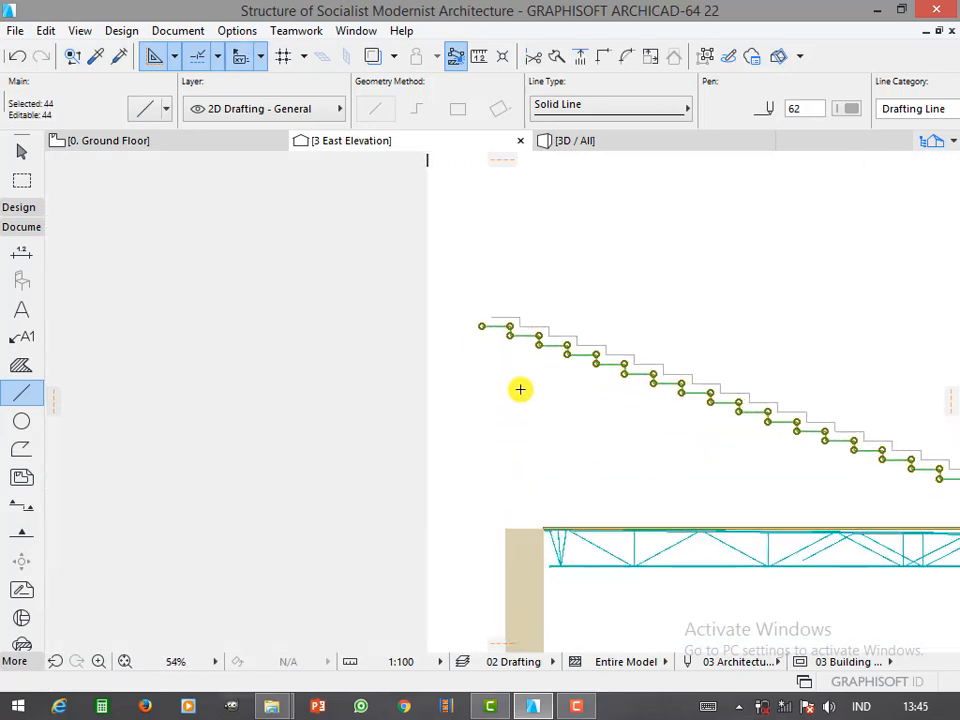
scroll(520, 389, up, 3)
click(520, 389)
Draw a vertical line from the column's outer top corner up past both stepped outlines, and trim the ends overhanging it
scroll(422, 465, down, 4)
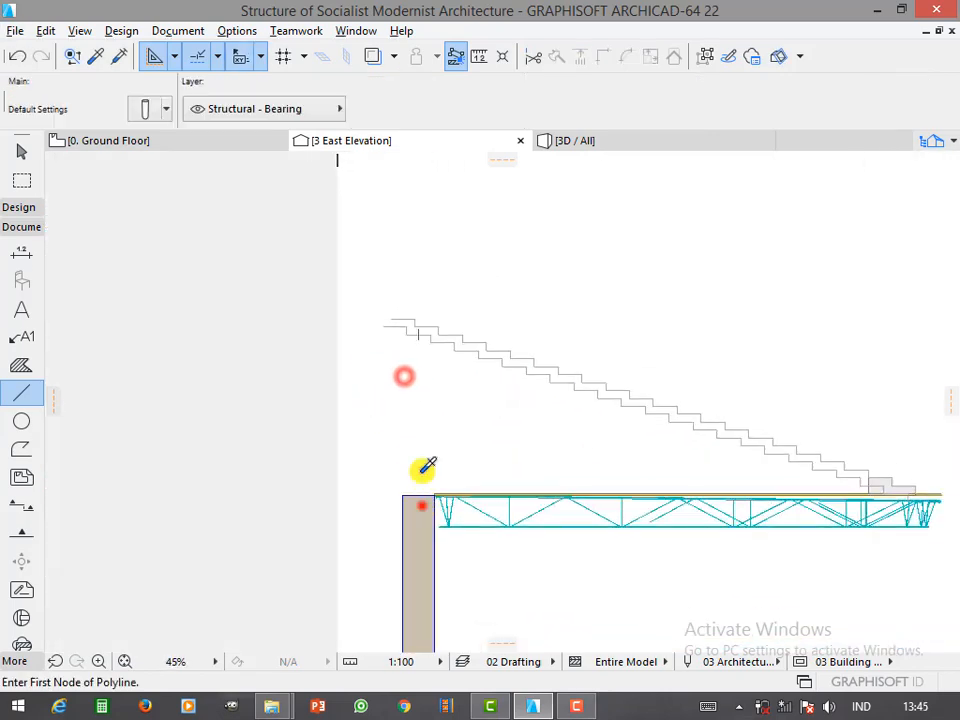
scroll(416, 332, up, 2)
scroll(364, 294, up, 2)
click(365, 294)
scroll(365, 295, down, 4)
click(374, 461)
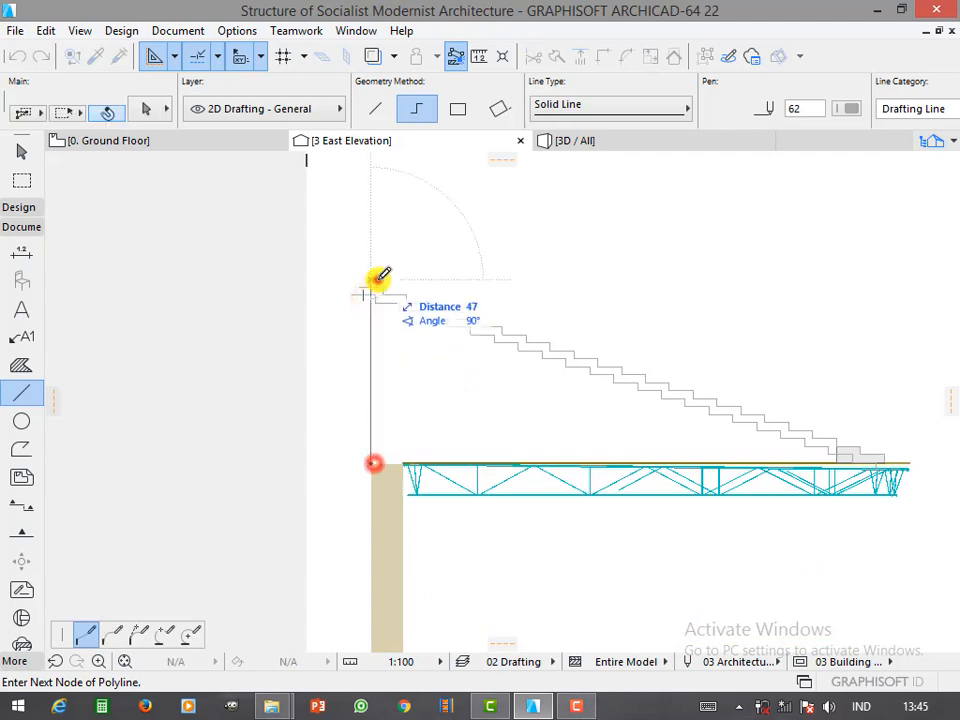
scroll(378, 275, up, 2)
click(364, 282)
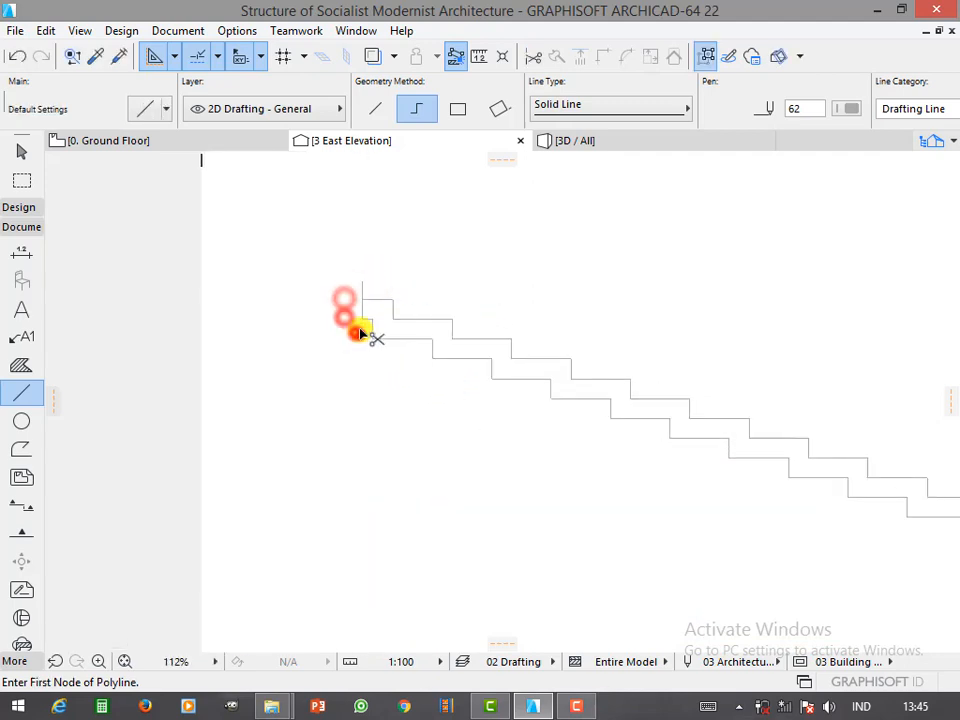
scroll(600, 392, down, 4)
scroll(647, 422, up, 4)
scroll(514, 420, up, 2)
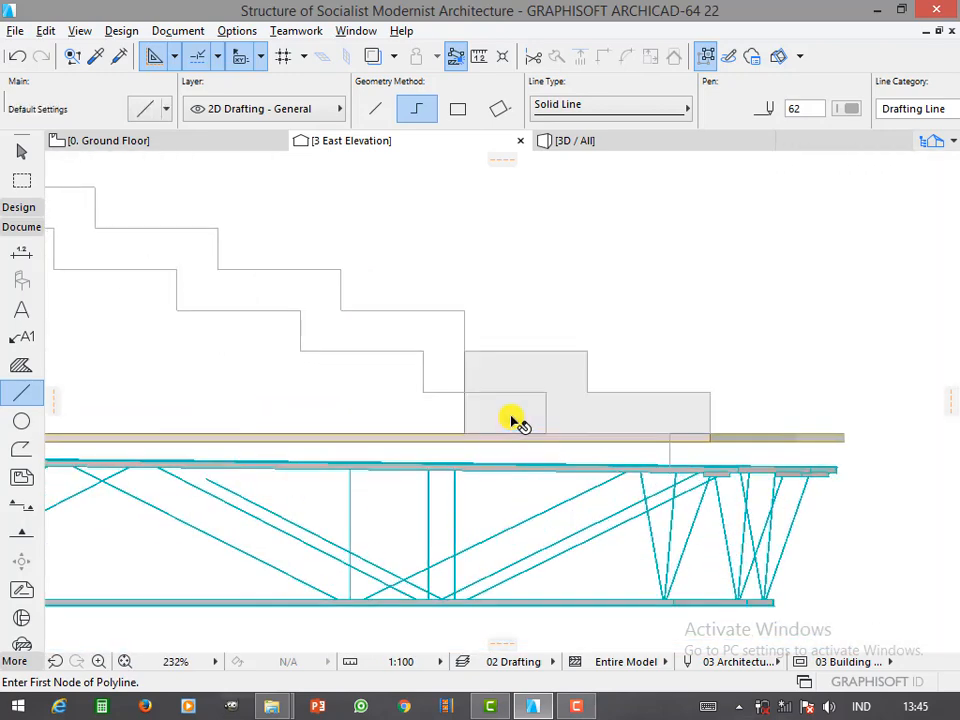
Replace the two-step fill with one continuous fill enclosing the band between the two stepped outlines
click(512, 418)
key(Delete)
key(ctrl+z)
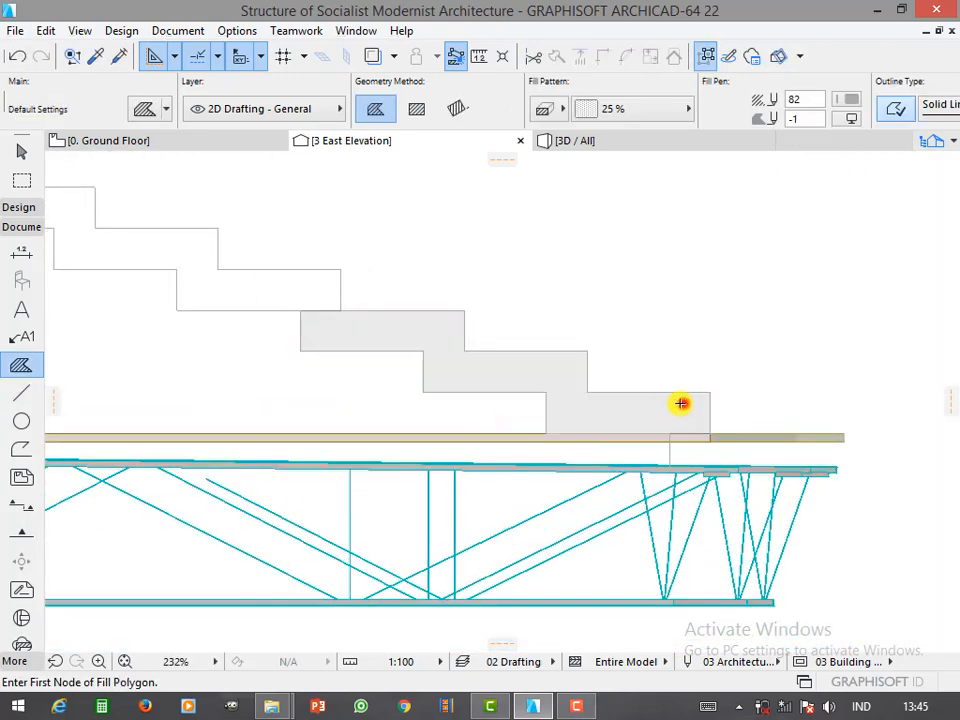
key(ctrl+z)
click(339, 286)
shift+click(321, 294)
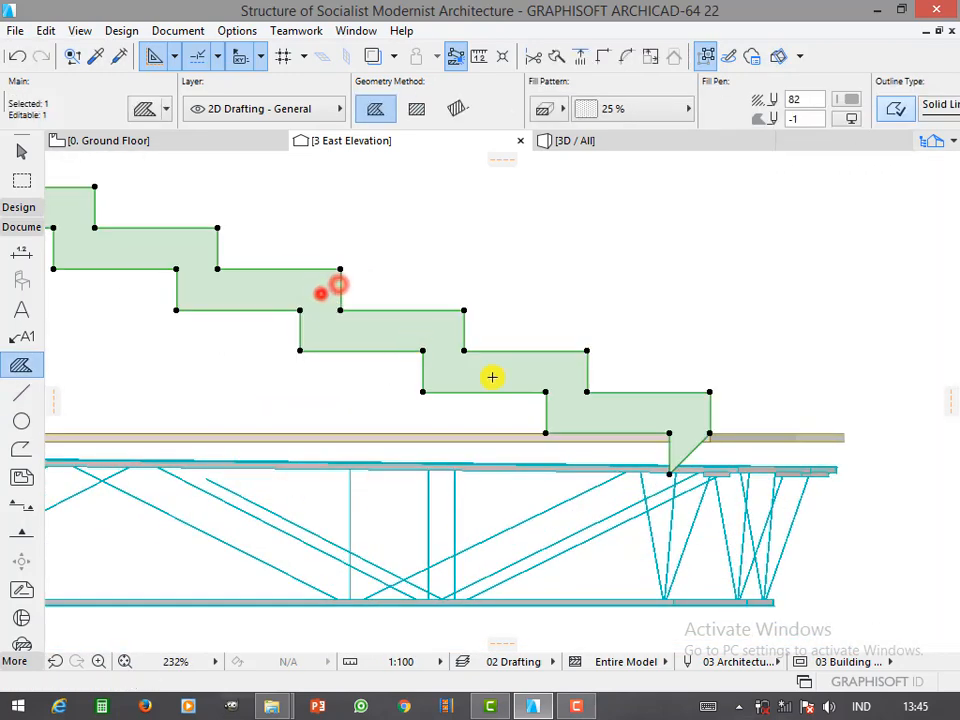
Move the fill's lowest node straight up onto the corner of the bottom step at the roof's upper face
click(669, 475)
click(89, 635)
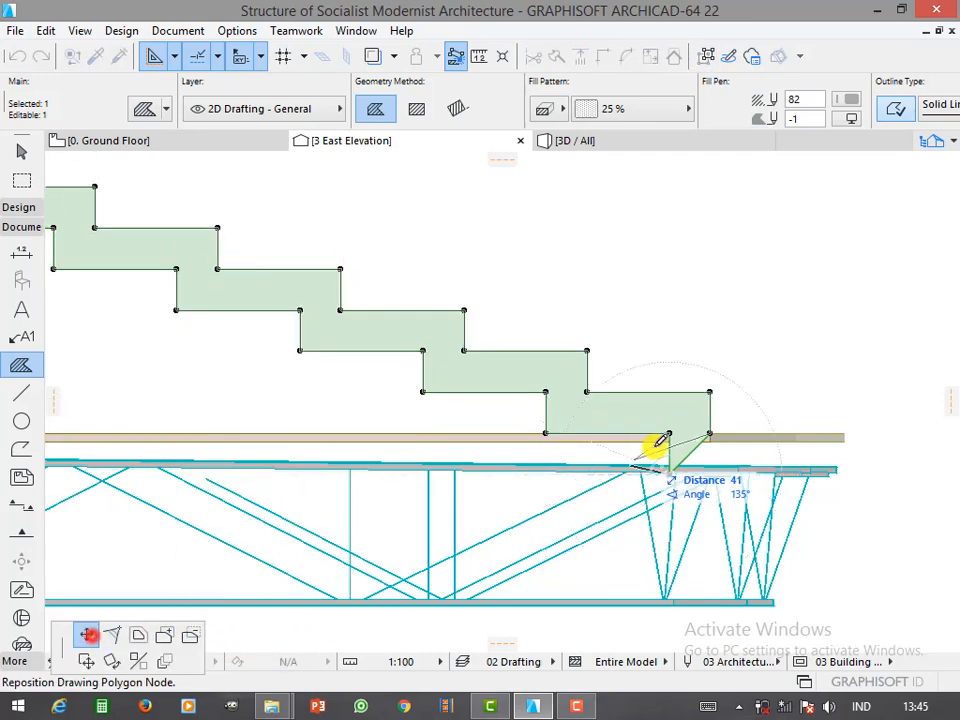
click(669, 432)
click(735, 330)
Copy the complete stepped fill to the clipboard
scroll(668, 410, down, 3)
scroll(658, 408, down, 5)
click(489, 352)
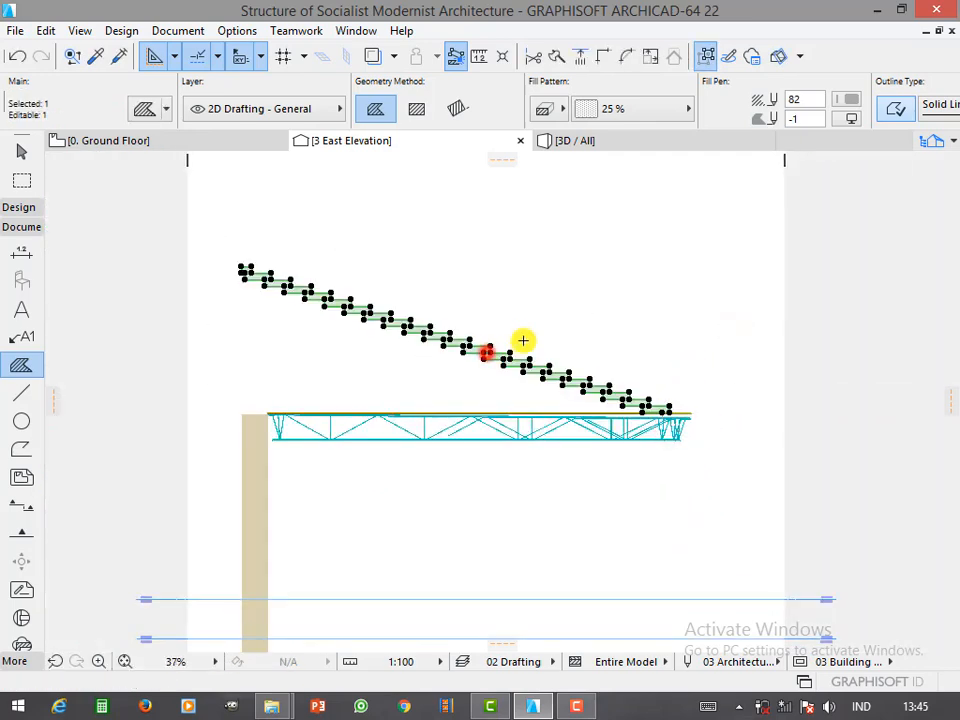
right_click(528, 332)
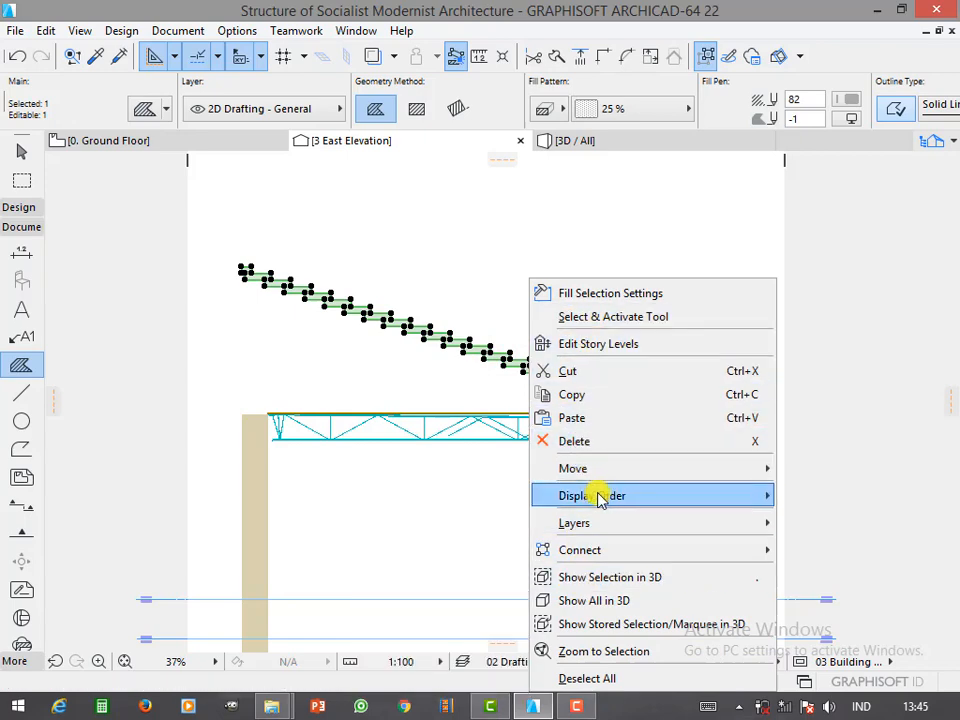
click(567, 395)
key(Escape)
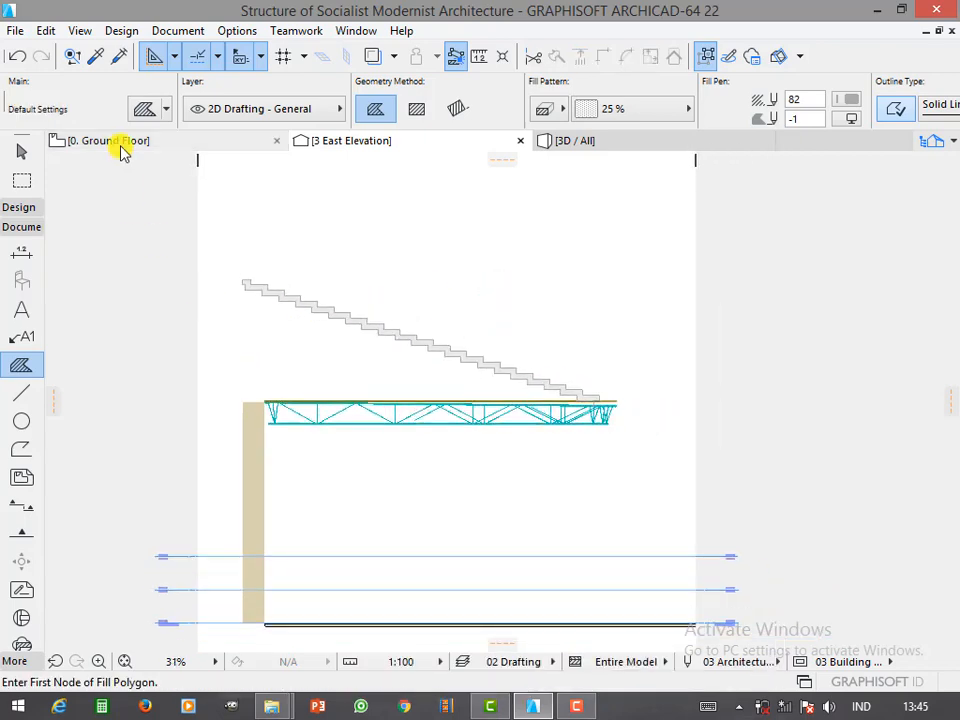
Return to the ground floor plan and create a new complex profile named New Profile
click(115, 141)
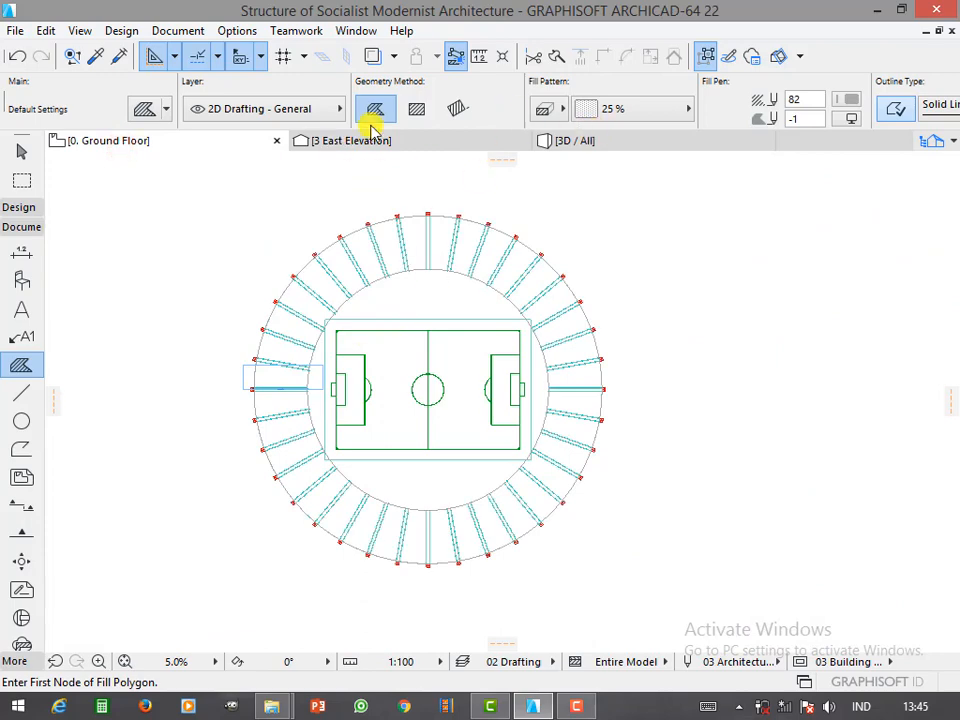
click(238, 30)
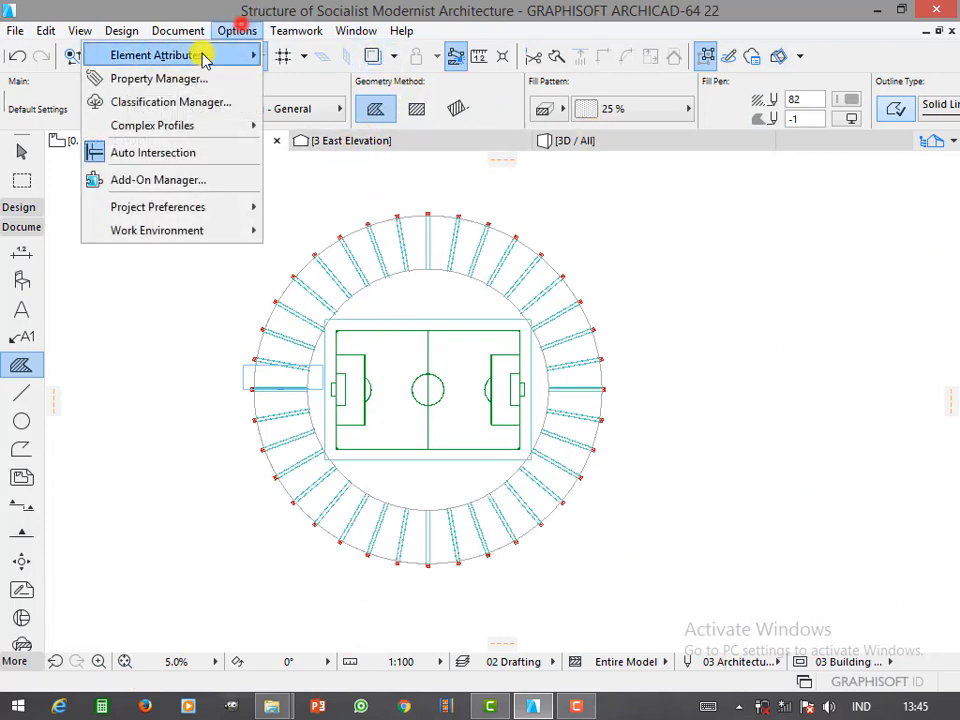
mouse_move(197, 54)
click(292, 216)
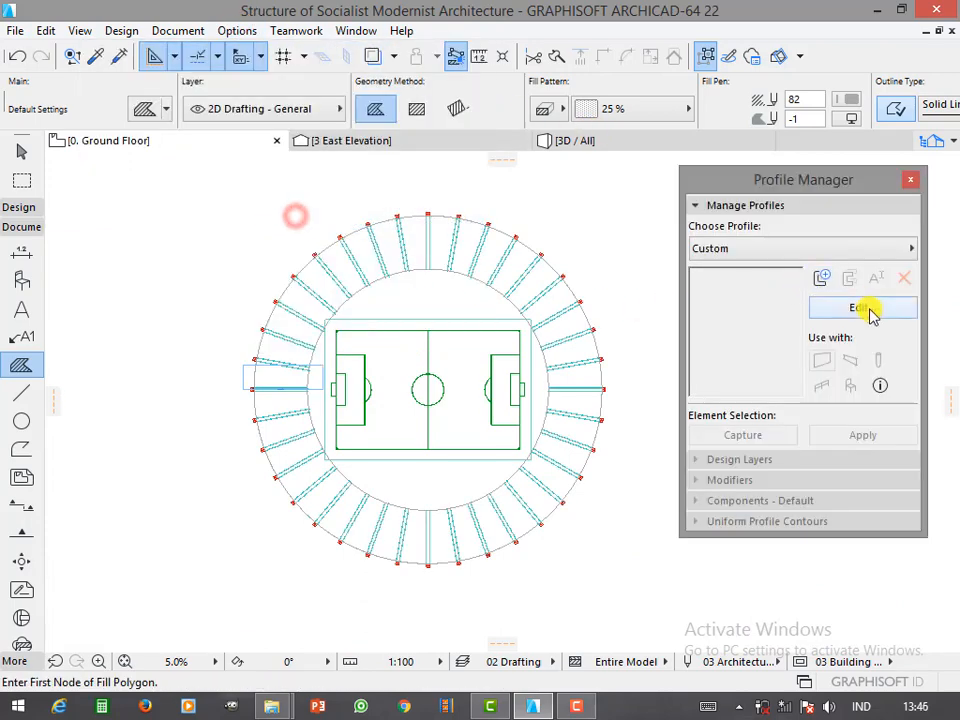
click(800, 248)
click(808, 222)
click(820, 278)
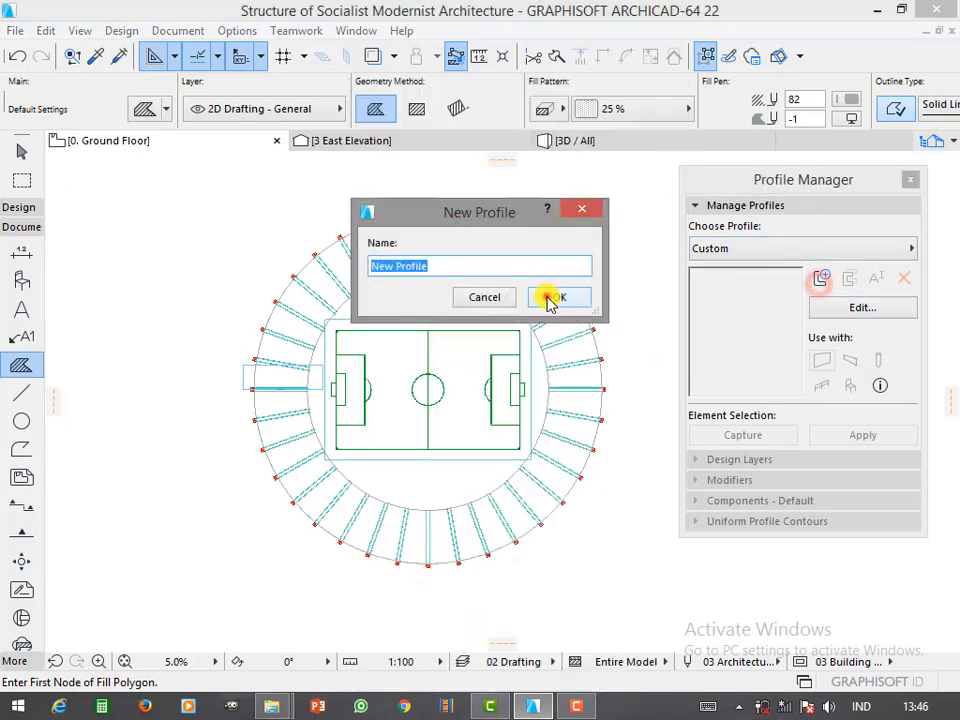
click(551, 297)
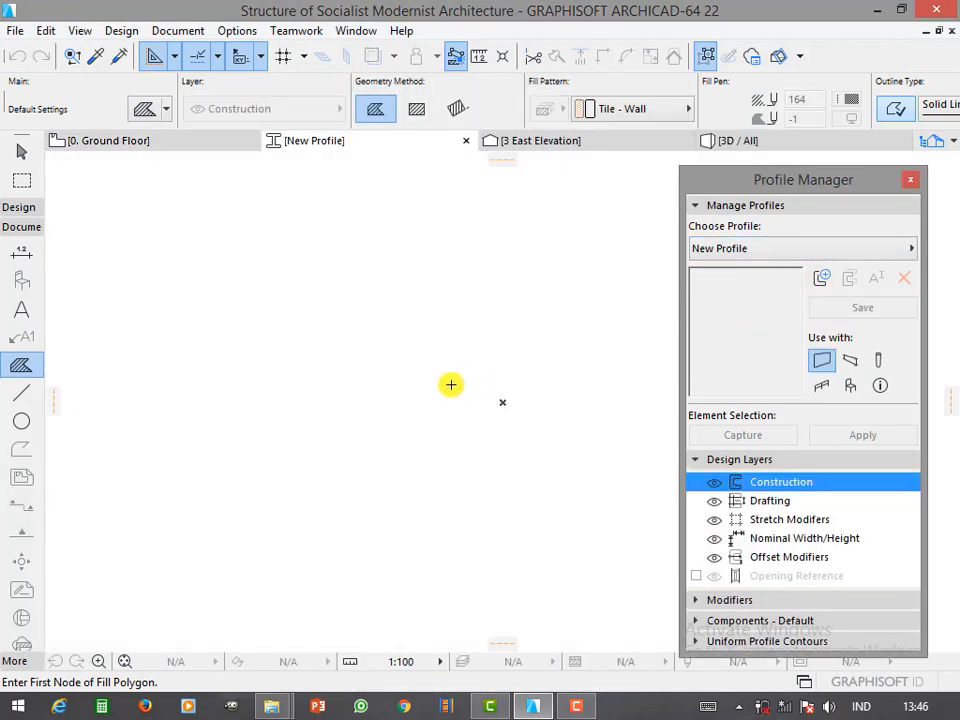
Paste the copied stepped fill into the profile as its construction shape
key(ctrl+v)
click(587, 358)
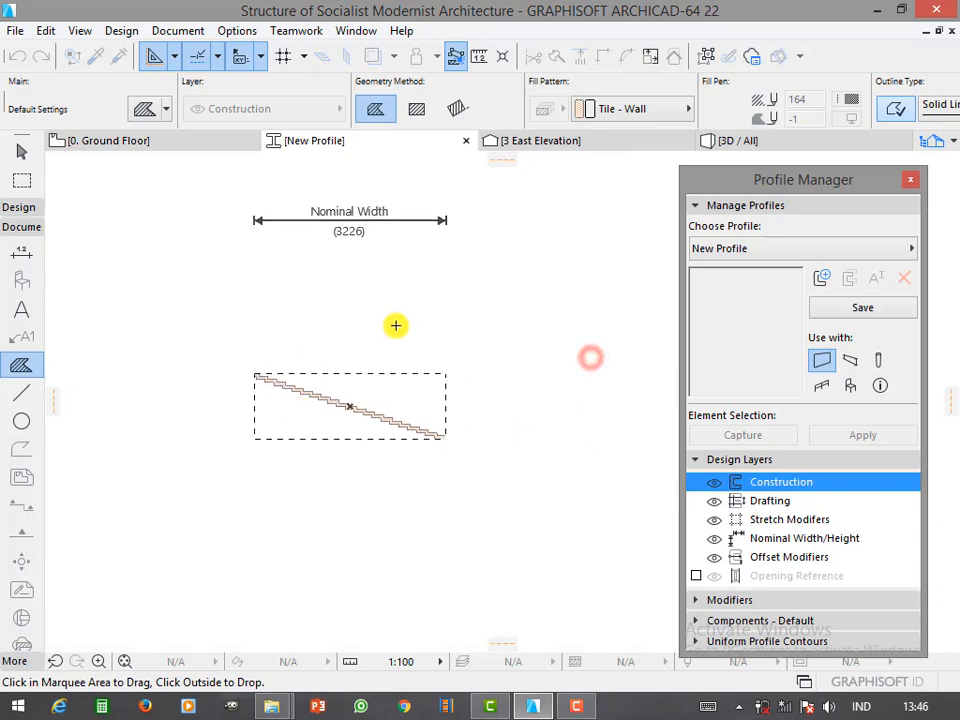
click(395, 325)
Drag the stepped fill so its upper outer corner sits on the profile origin, and save the profile
click(540, 466)
scroll(148, 338, up, 3)
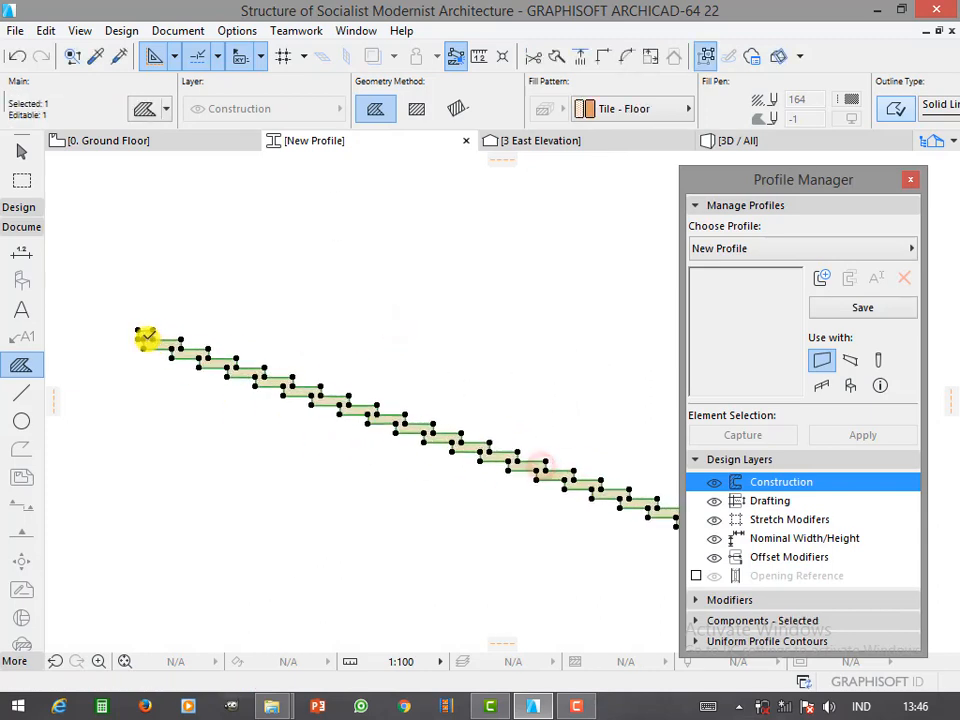
click(135, 326)
key(Escape)
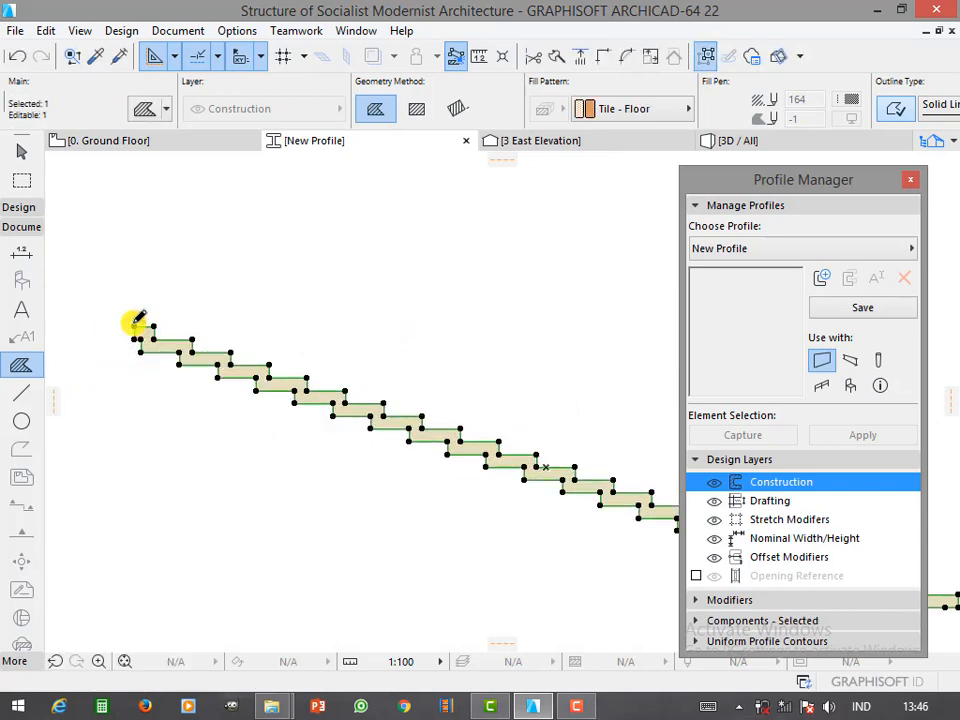
scroll(137, 328, up, 2)
click(137, 328)
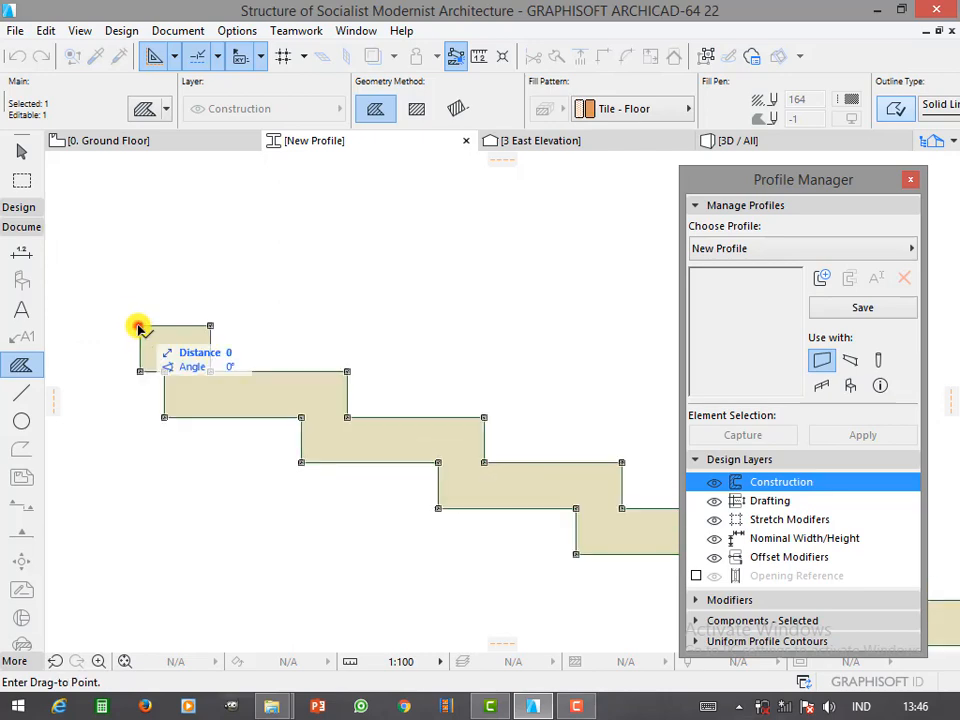
scroll(122, 352, down, 3)
scroll(289, 400, down, 2)
click(304, 404)
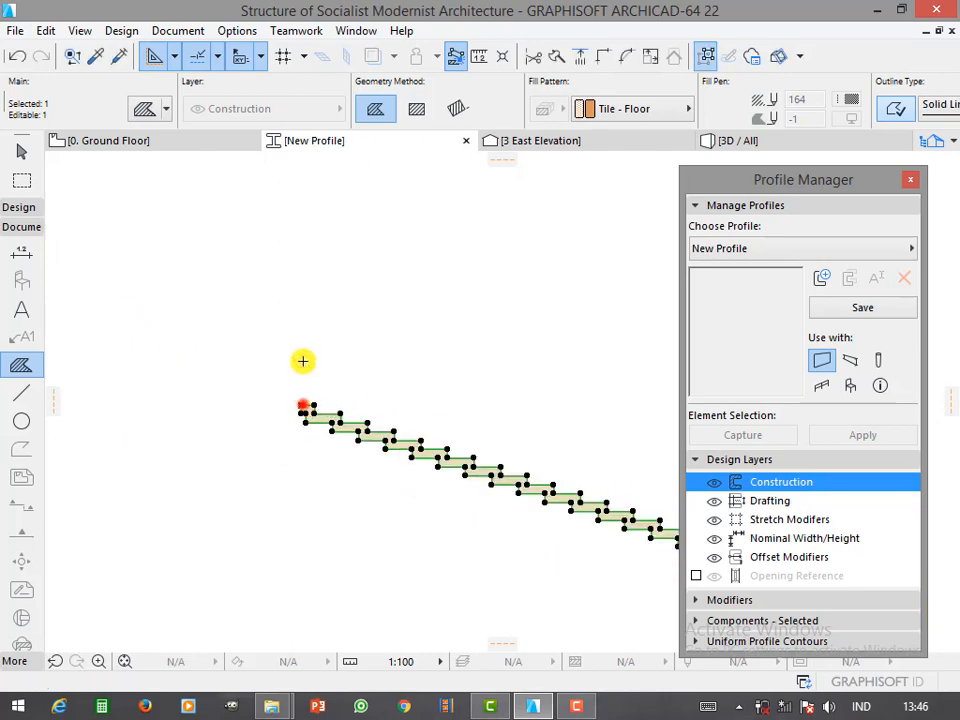
click(304, 358)
scroll(229, 375, down, 3)
click(864, 309)
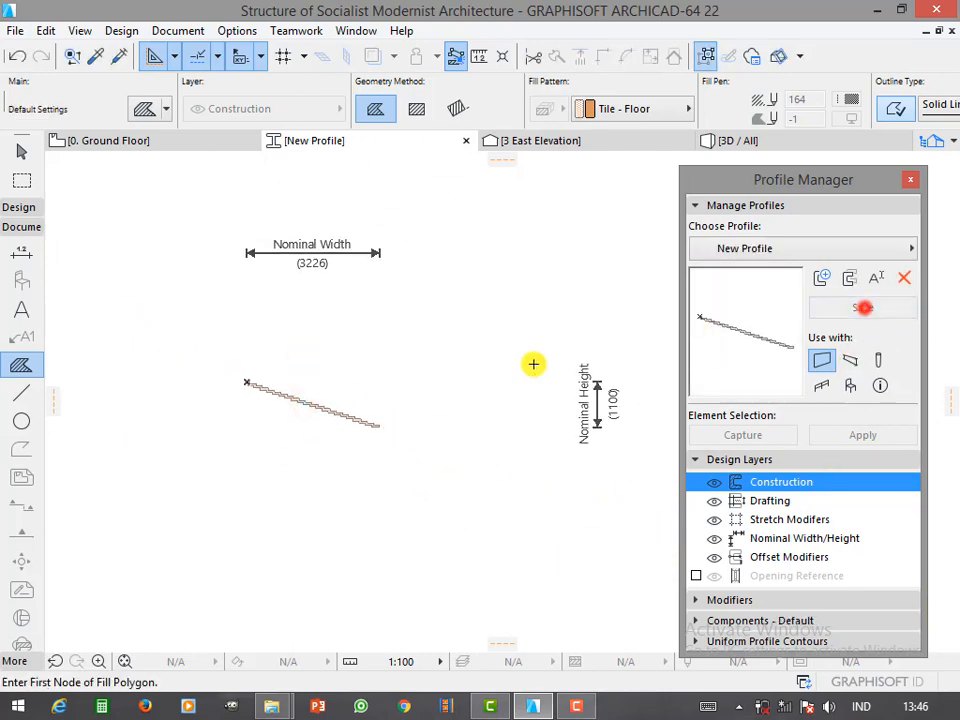
Draw a straight wall on the ground floor across the field, between the outer faces of two diametrically opposite columns
key(F2)
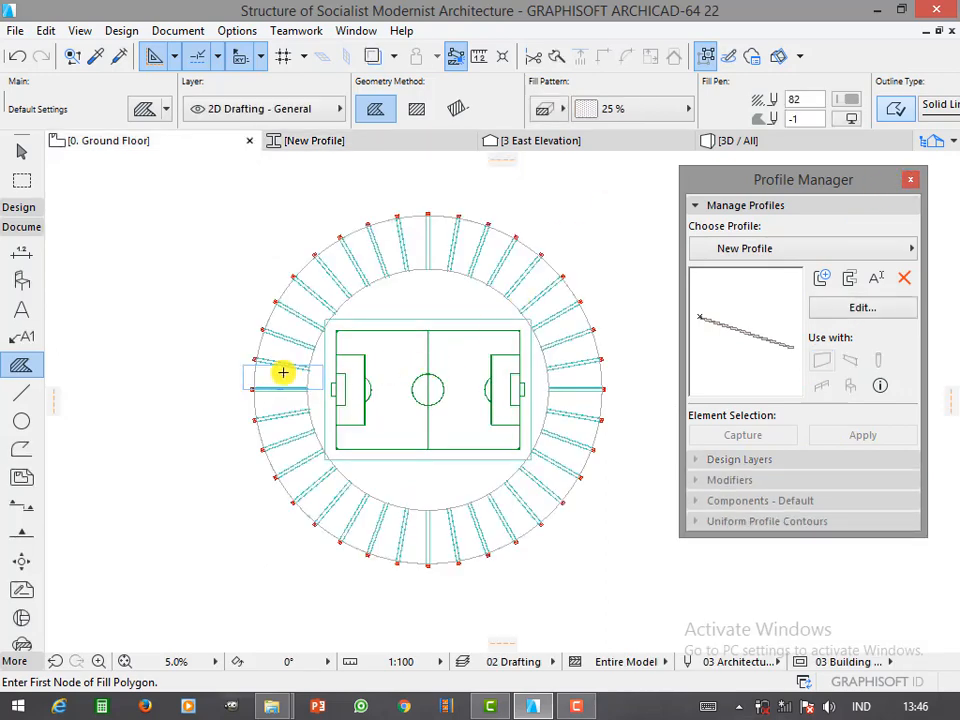
click(24, 208)
click(24, 231)
scroll(250, 386, up, 8)
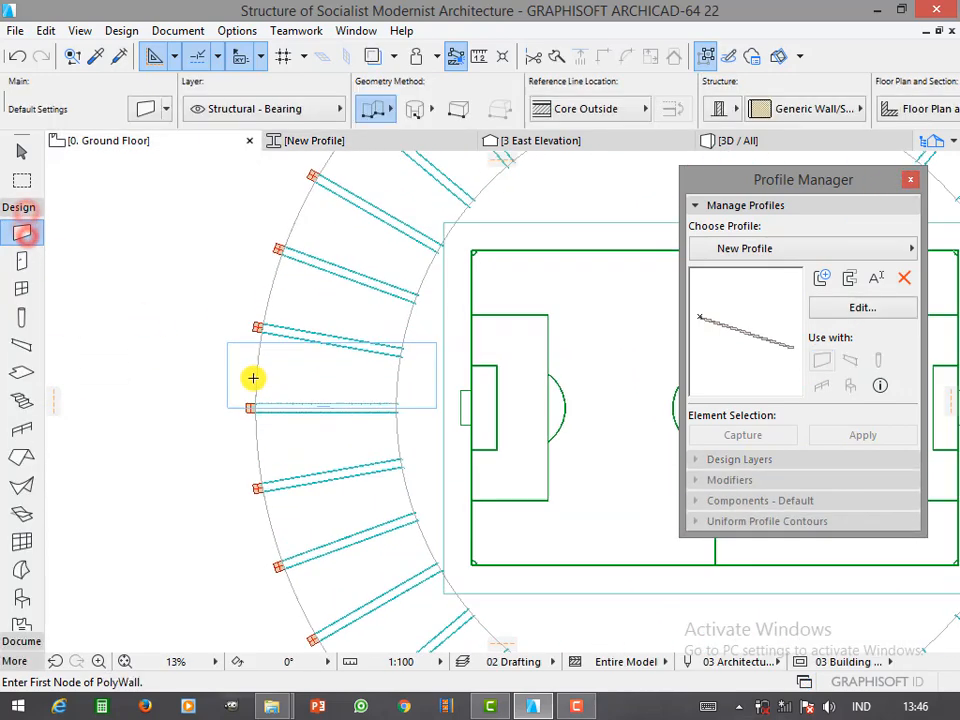
click(234, 470)
scroll(146, 420, down, 6)
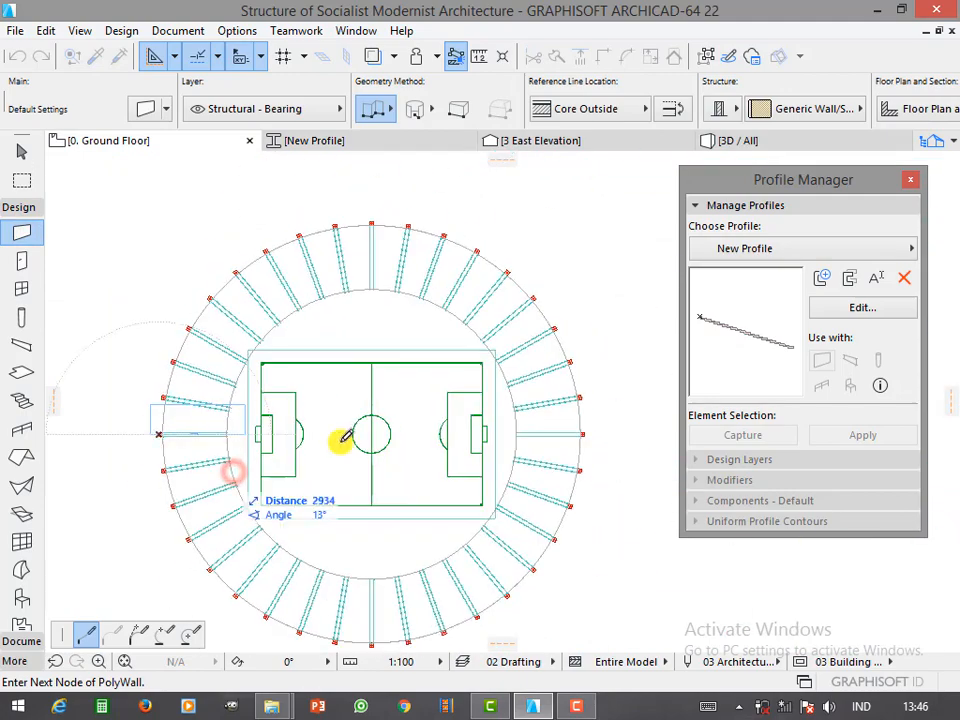
scroll(600, 480, up, 5)
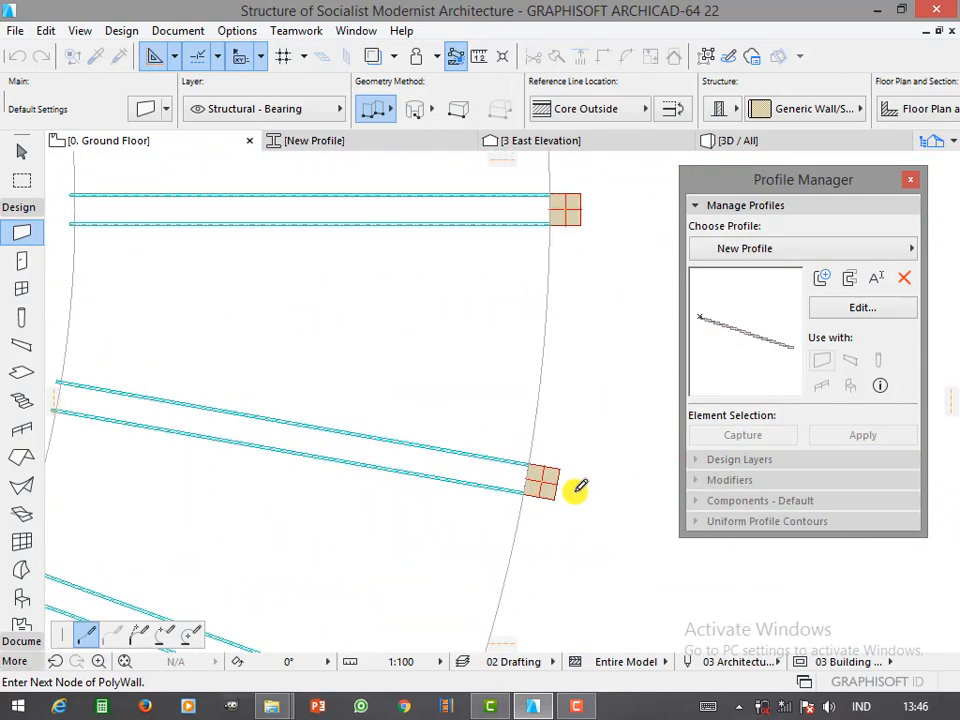
double_click(580, 210)
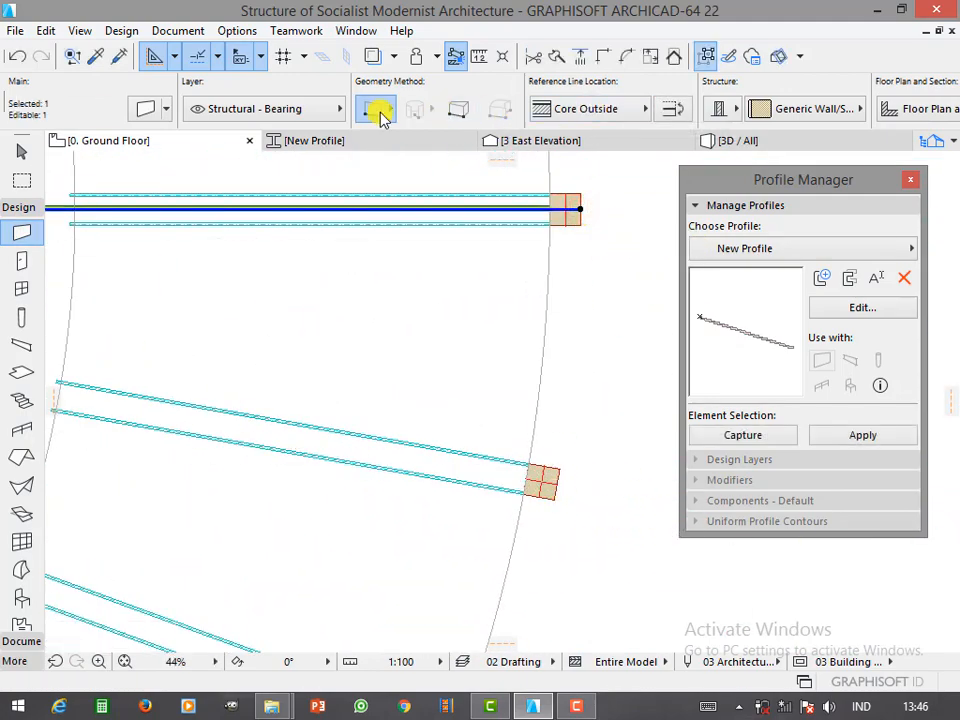
Switch the wall's structure to complex profile and assign it New Profile
click(139, 116)
click(287, 87)
click(533, 138)
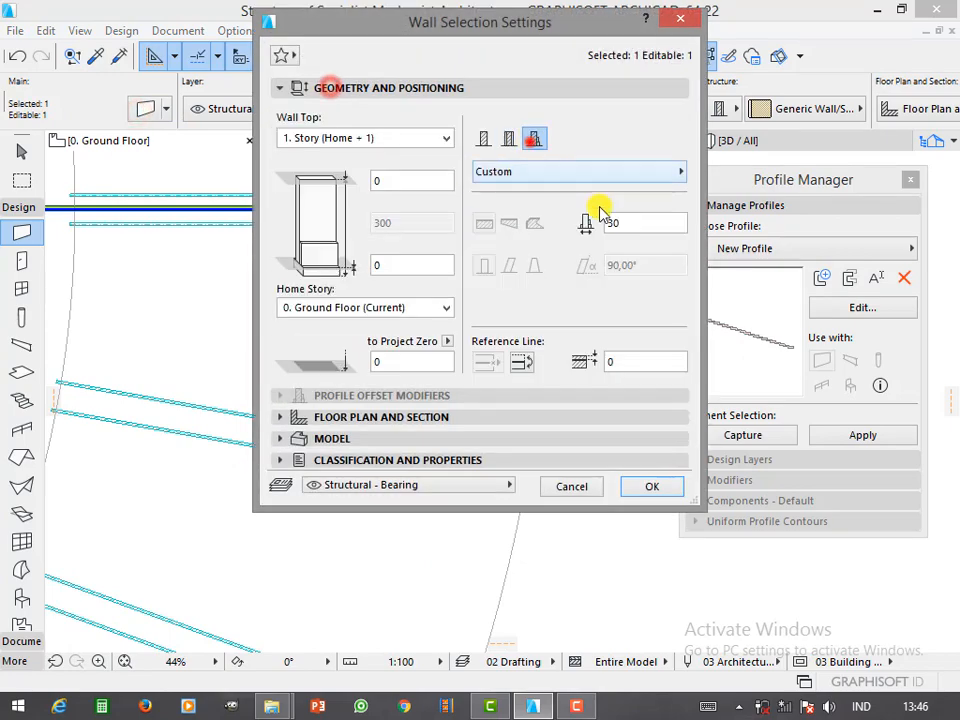
click(633, 178)
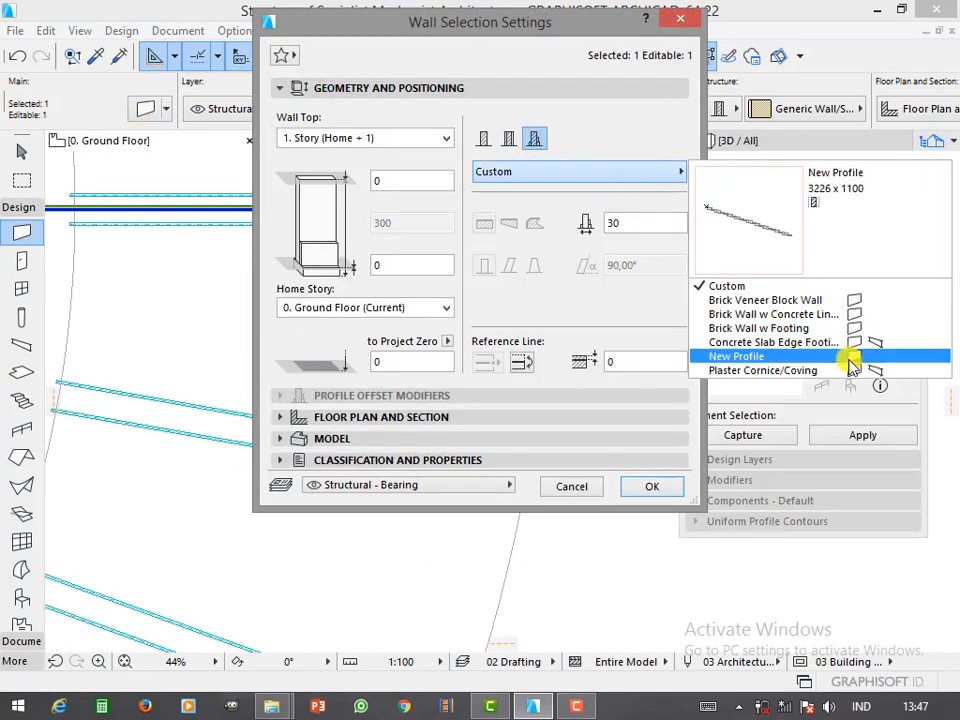
click(795, 357)
click(655, 487)
Curve the wall's reference line into a semicircle passing through the outer face of the column midway around the ring
scroll(574, 274, down, 6)
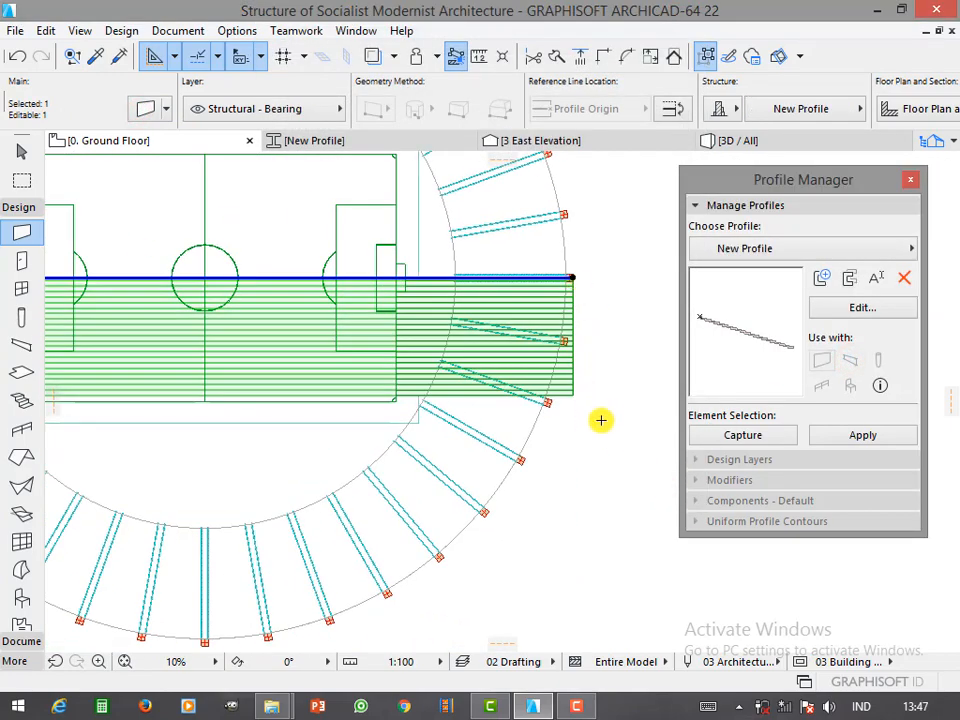
click(377, 352)
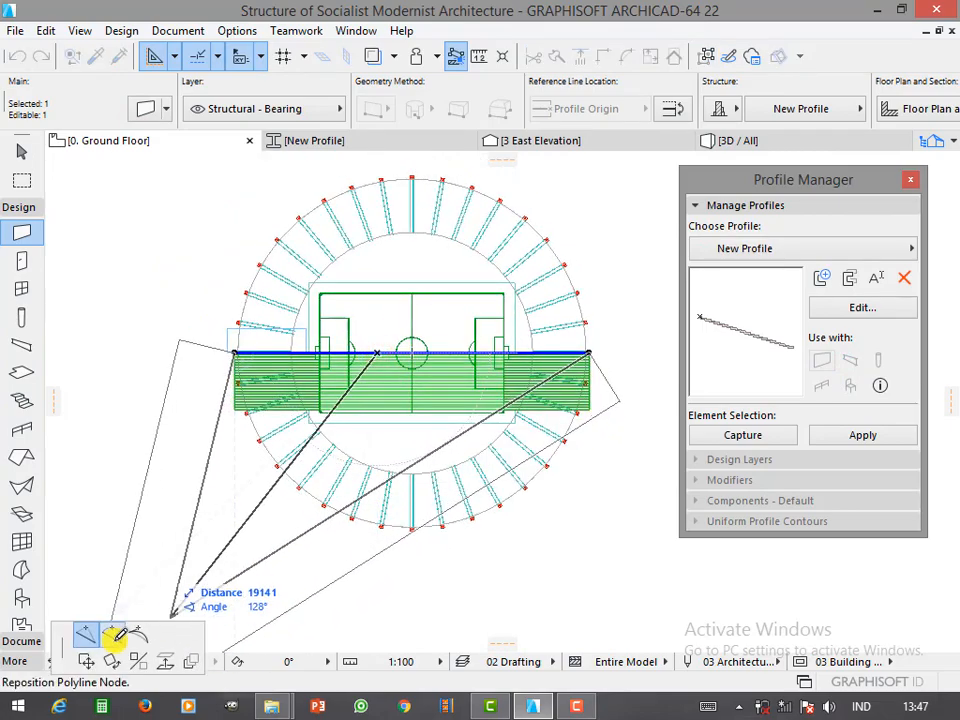
click(118, 635)
scroll(420, 172, up, 4)
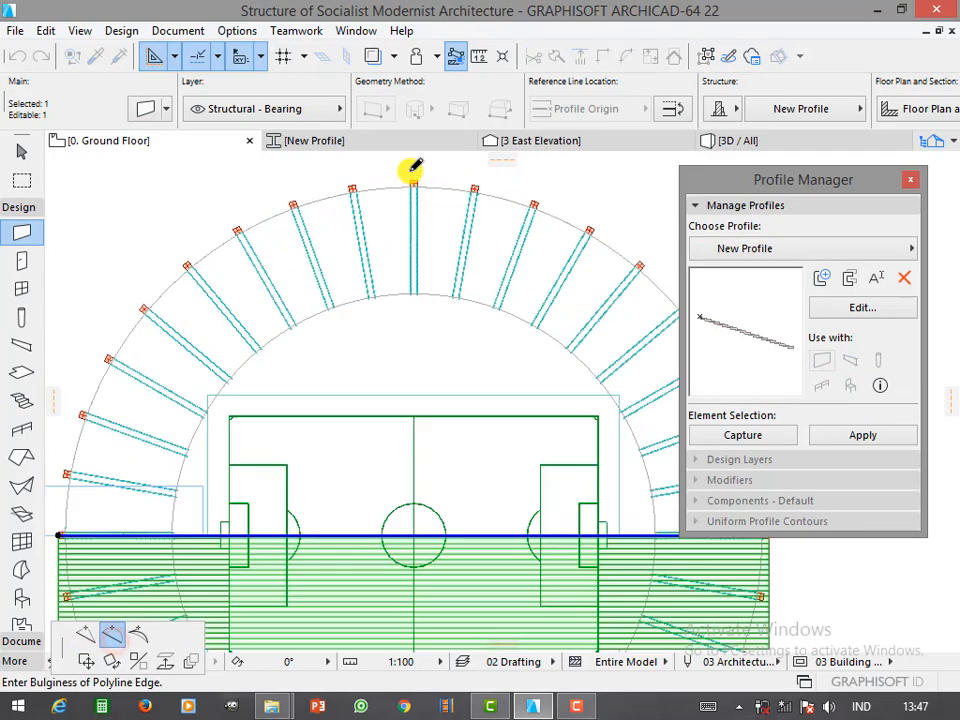
click(425, 196)
Duplicate the semicircular stepped wall onto the opposite half of the stadium to complete the ring
scroll(317, 208, down, 4)
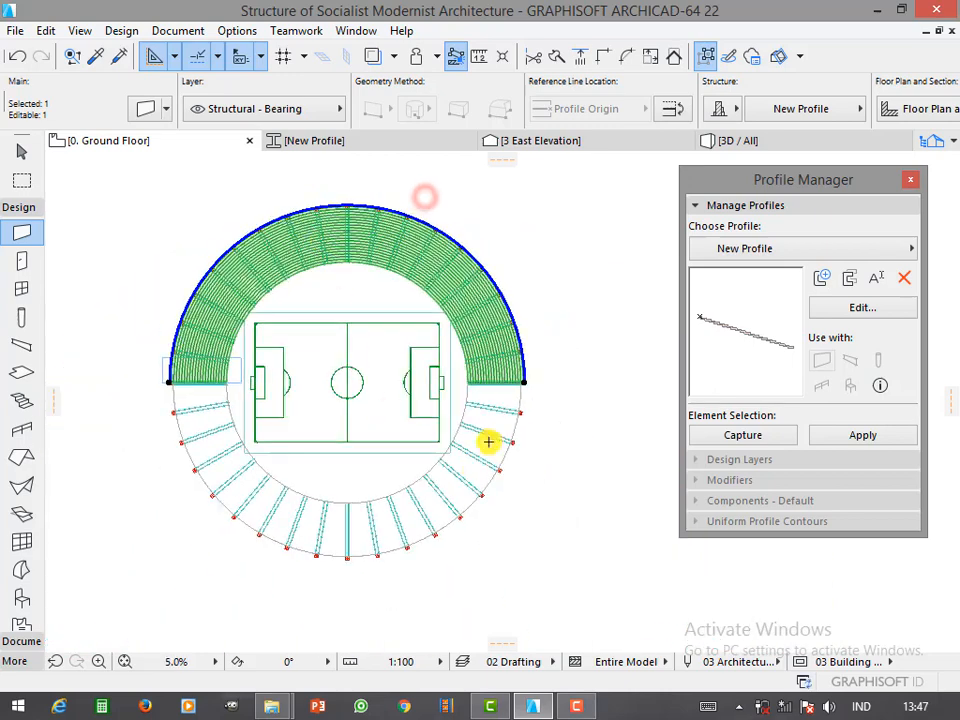
click(530, 383)
click(369, 370)
click(551, 268)
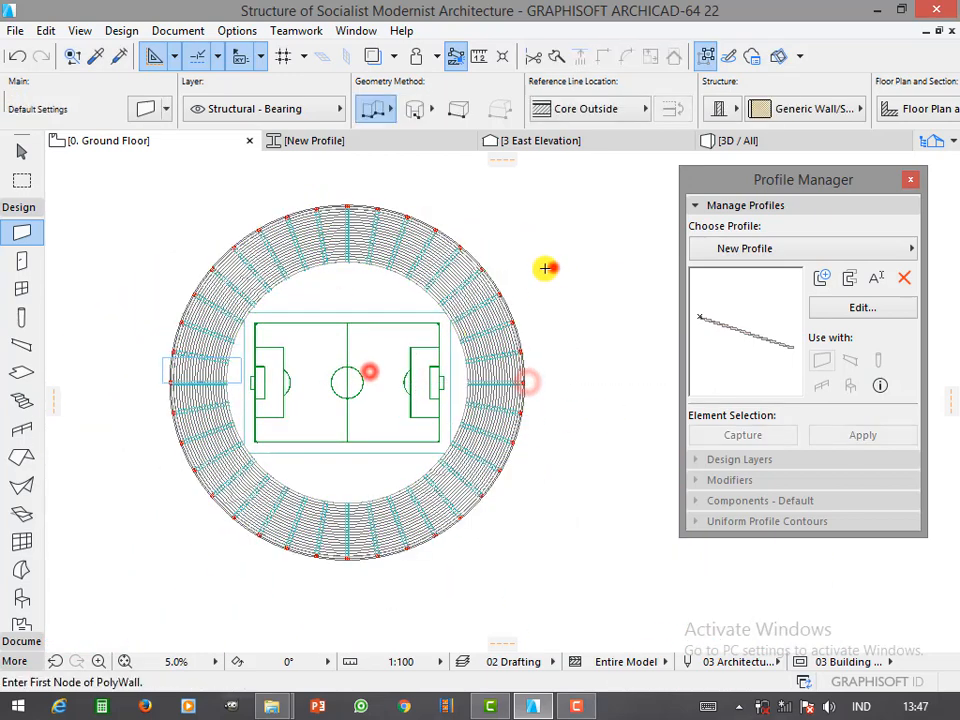
Close the Profile Manager and inspect the stepped wall ring and its underside in 3D against the columns and ground
click(745, 145)
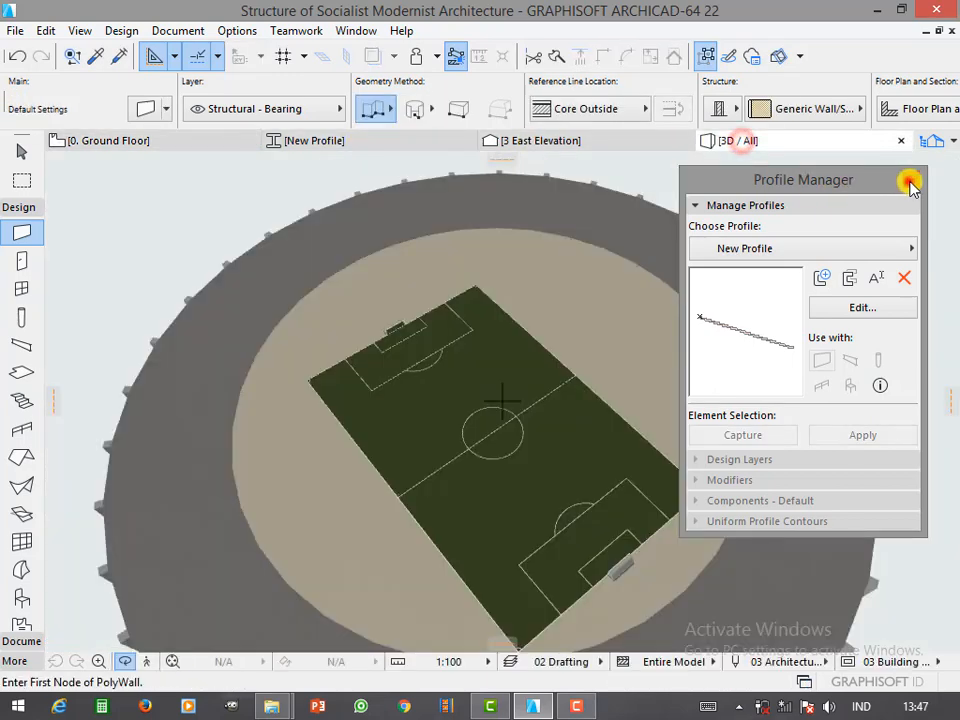
click(910, 180)
shift+middle_drag(561, 489, 484, 349)
shift+middle_drag(354, 358, 311, 369)
scroll(311, 369, down, 3)
shift+middle_drag(335, 429, 518, 329)
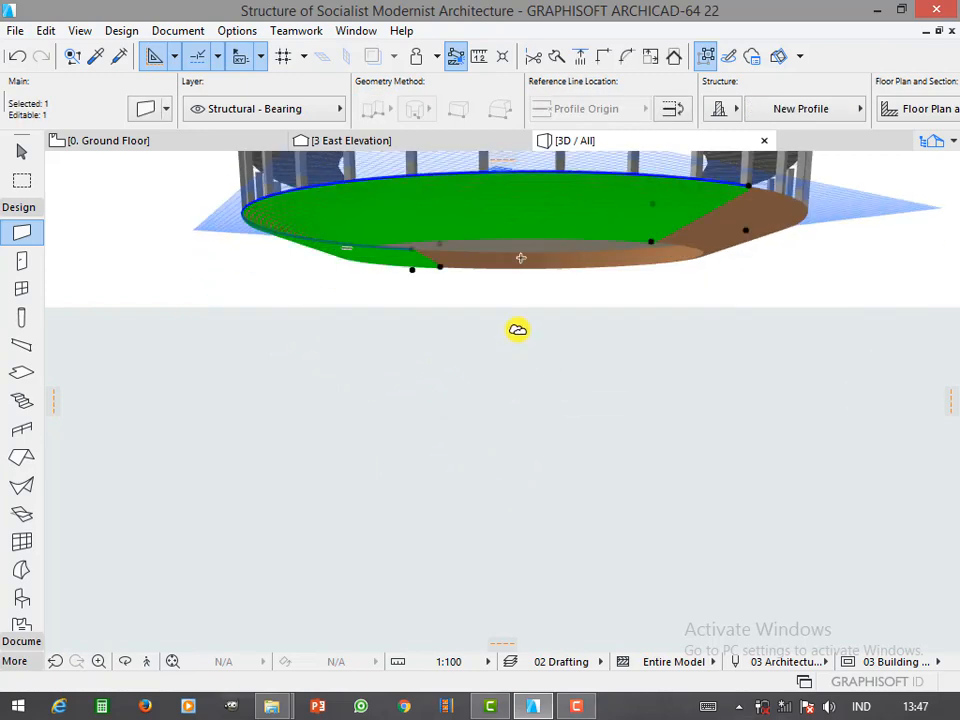
shift+middle_drag(603, 321, 612, 437)
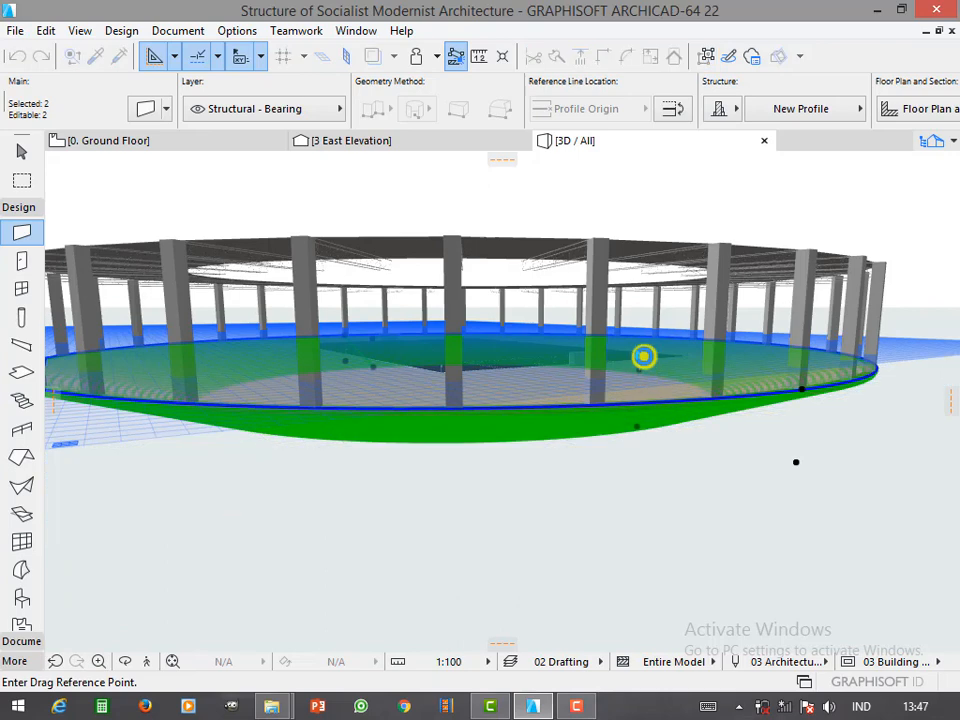
click(646, 305)
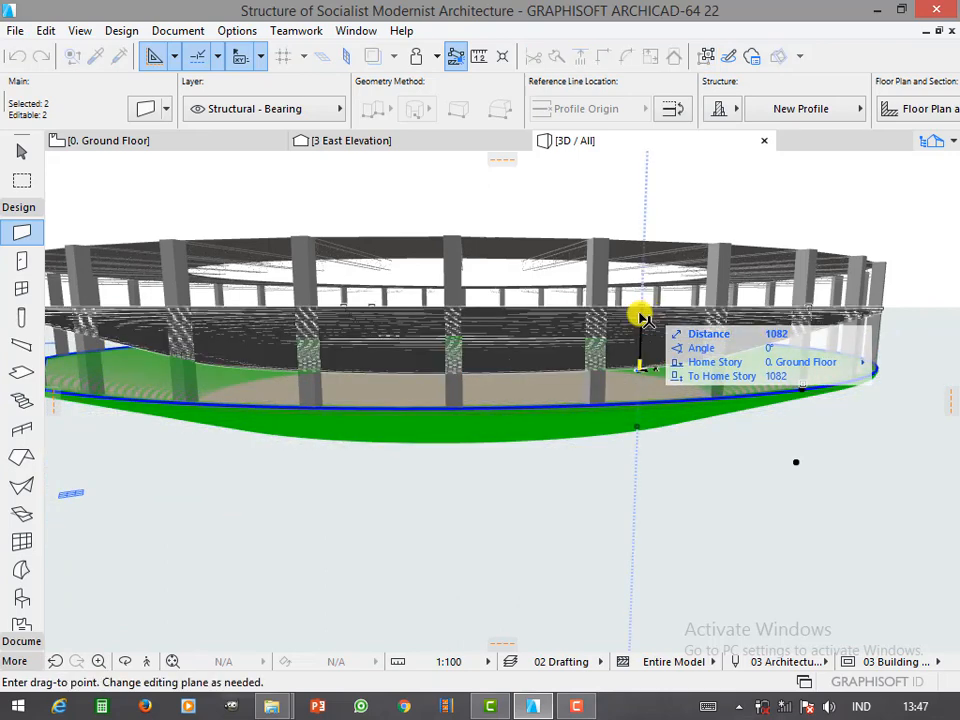
click(455, 413)
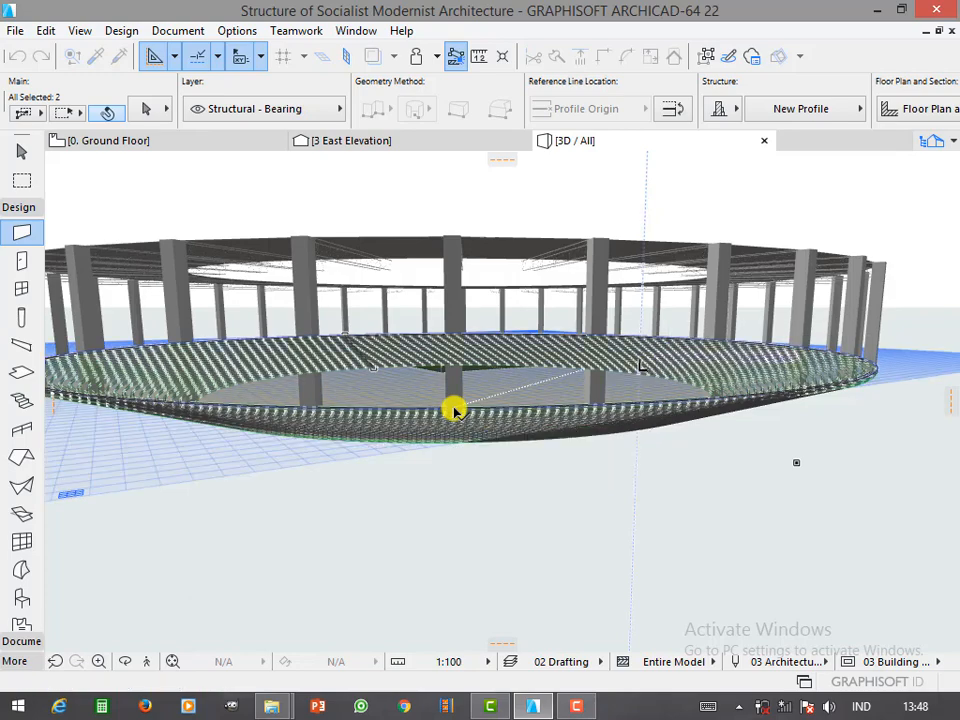
click(464, 520)
key(Escape)
Raise the base elevation of both semicircular stepped walls above the ground floor through their wall settings
shift+middle_drag(594, 516, 330, 480)
key(F2)
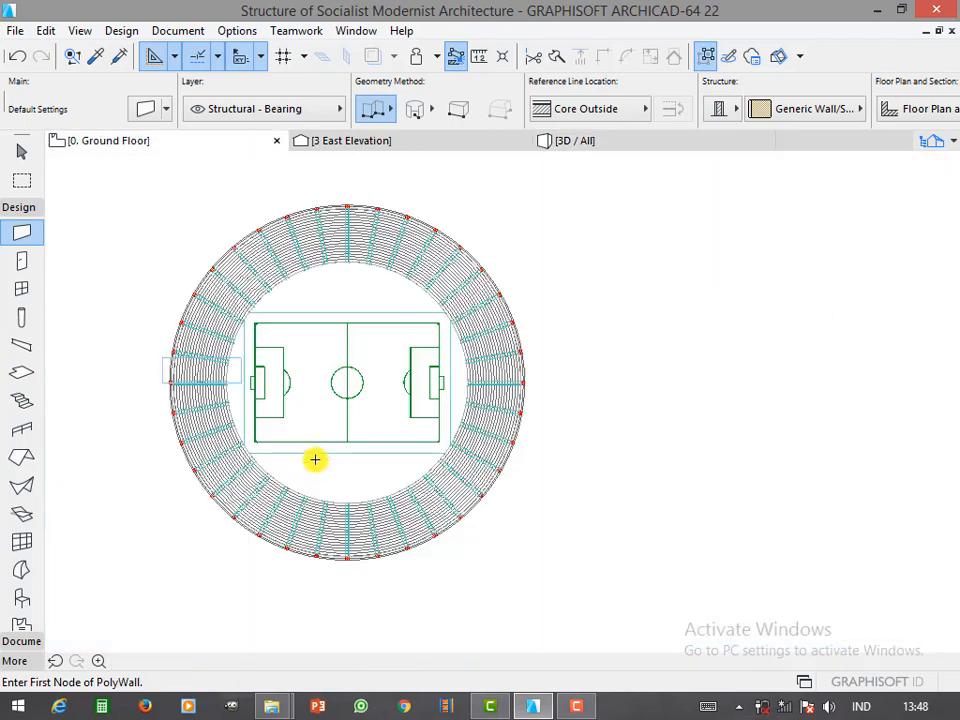
shift+click(214, 443)
shift+click(214, 343)
key(ctrl+t)
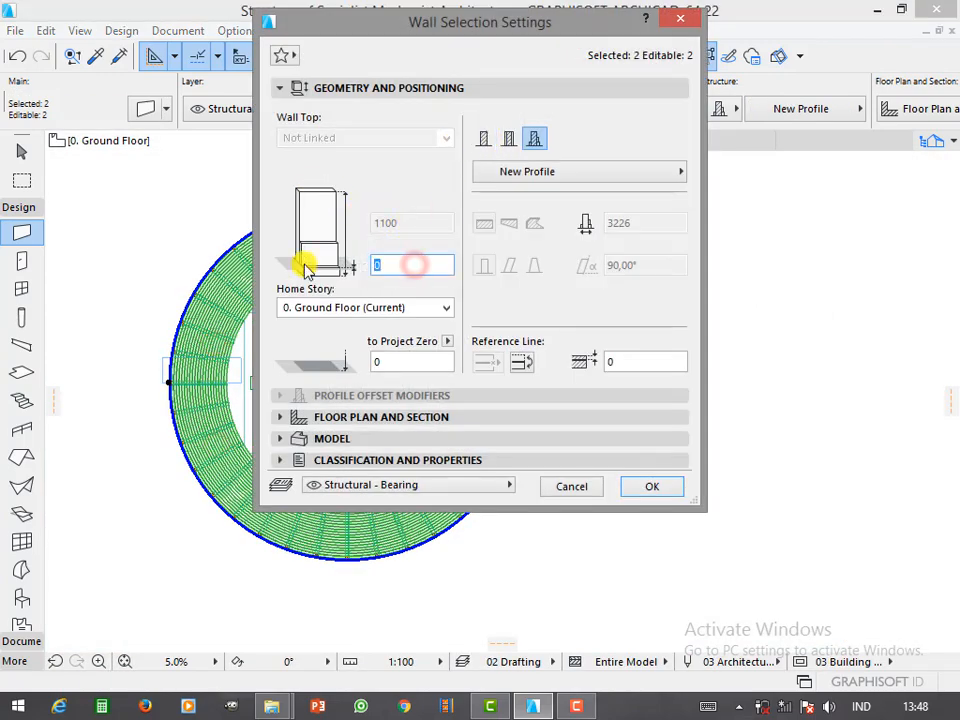
key(Return)
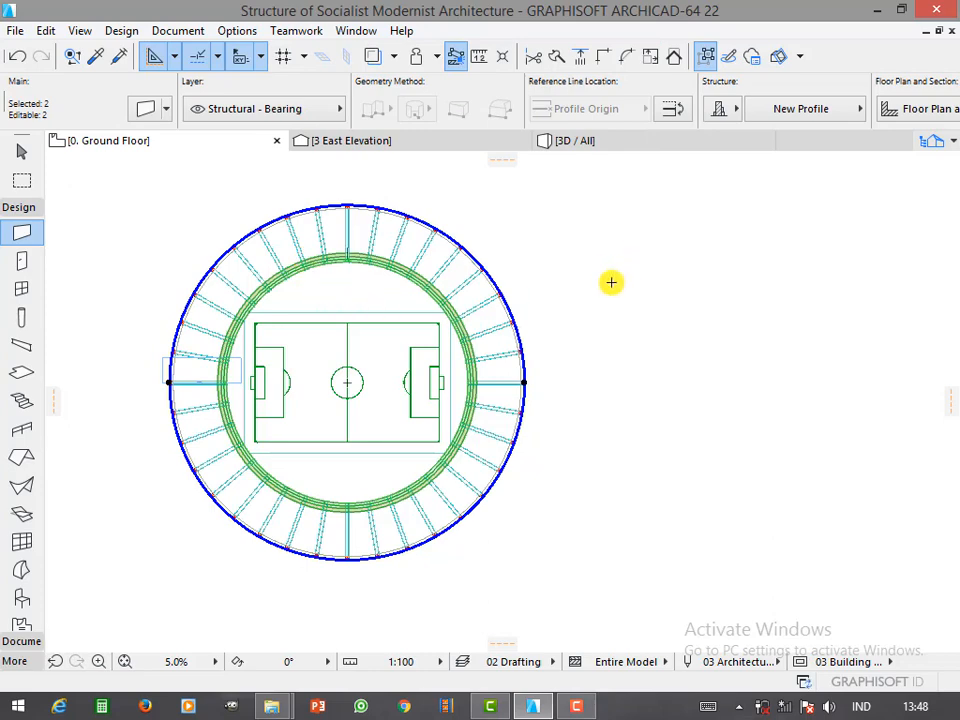
key(Escape)
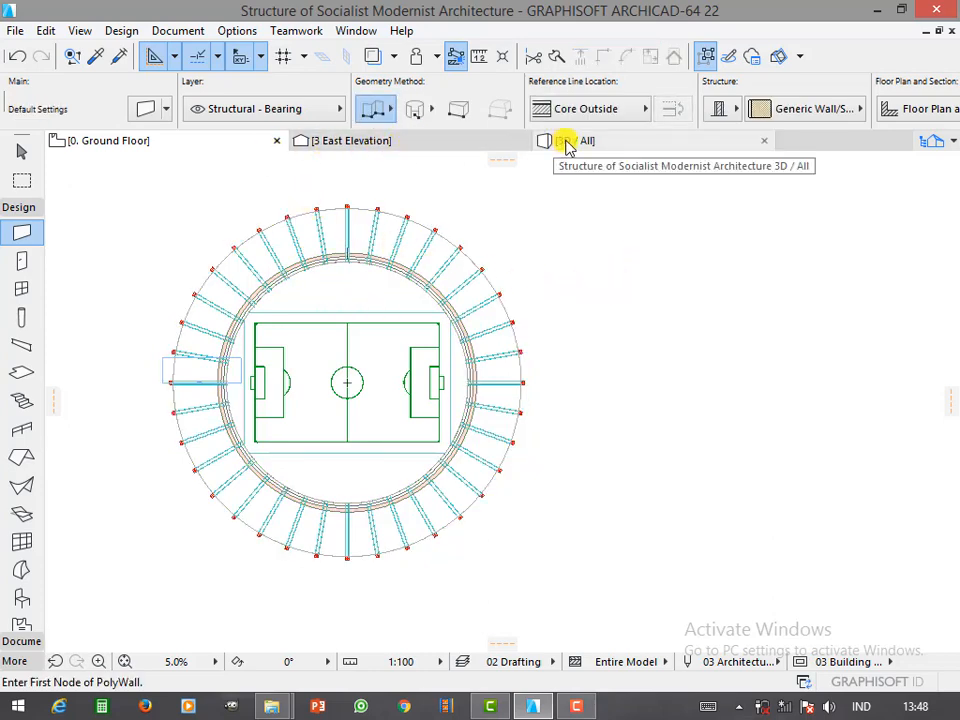
Examine the raised stepped wall ring in 3D, checking its fit with the columns, roof and field from outside and above
click(566, 143)
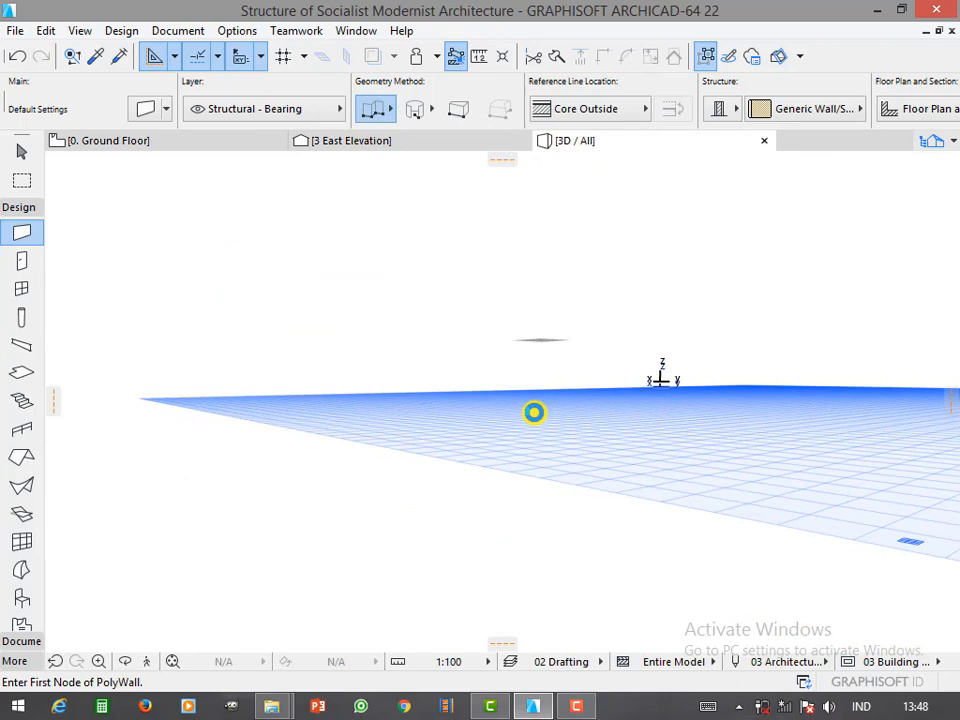
scroll(292, 462, down, 3)
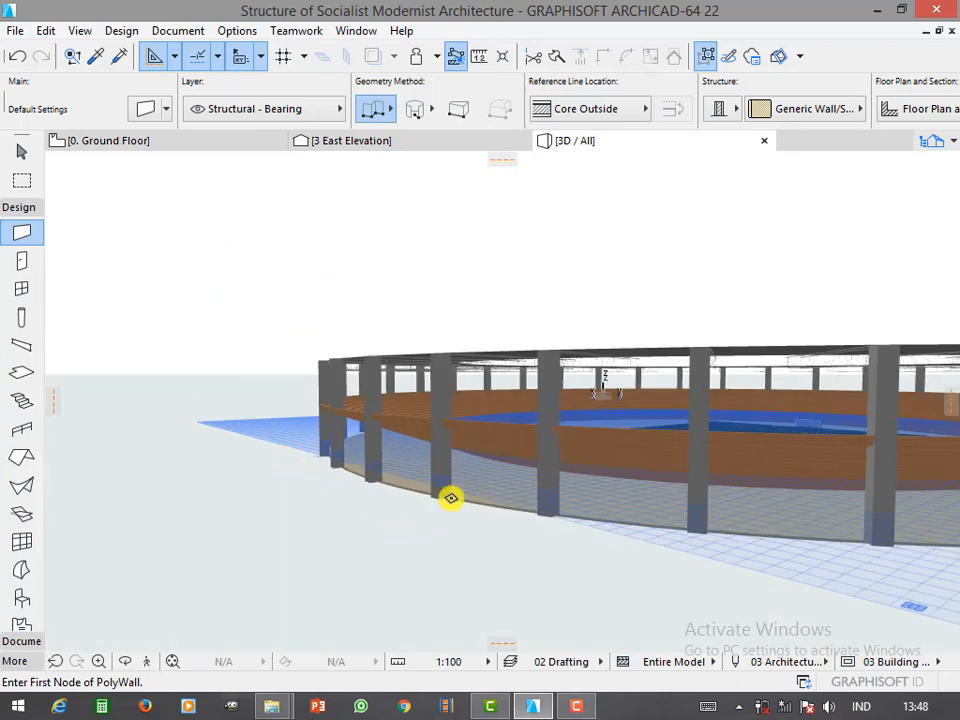
shift+middle_drag(503, 543, 34, 494)
scroll(411, 558, up, 2)
scroll(400, 558, up, 2)
mouse_move(509, 447)
shift+middle_down()
mouse_move(729, 454)
mouse_move(608, 499)
mouse_move(321, 527)
mouse_move(343, 332)
mouse_move(315, 358)
mouse_move(565, 308)
shift+middle_up()
scroll(346, 331, down, 2)
scroll(346, 331, down, 2)
shift+middle_drag(498, 382, 354, 358)
shift+middle_drag(557, 433, 480, 455)
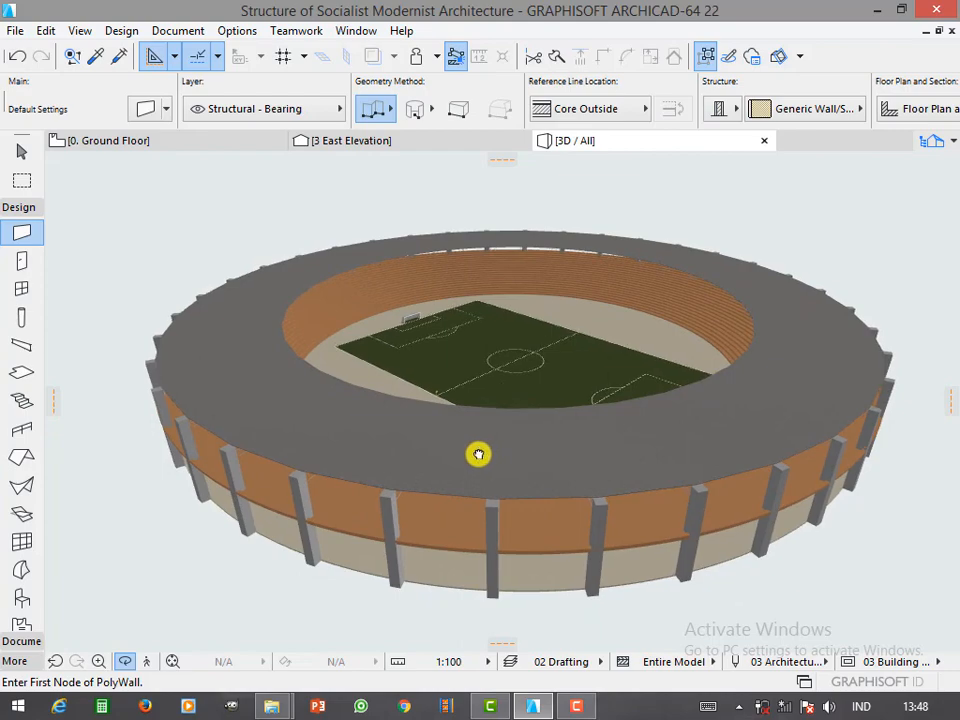